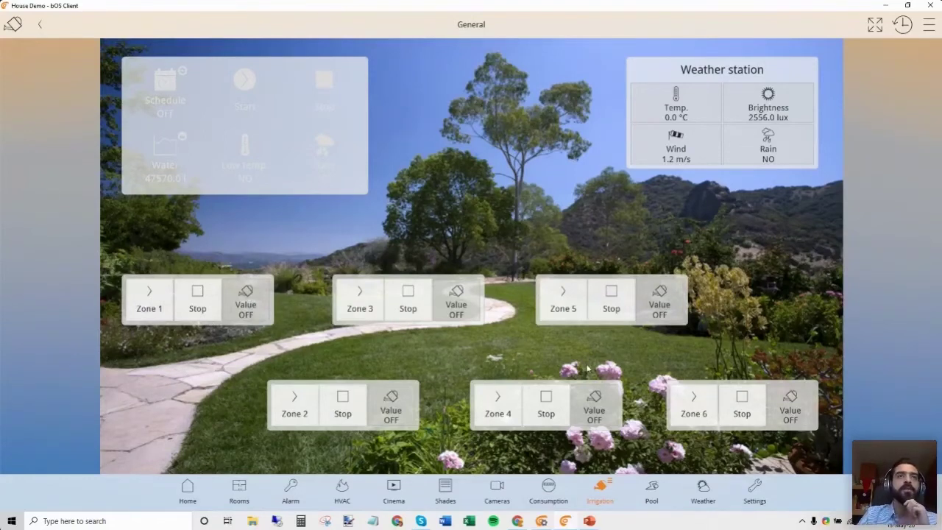
Open the Pool page and change the pool's RGB light colour to light green.
{"action": "left_click", "coordinate": [652, 492]}
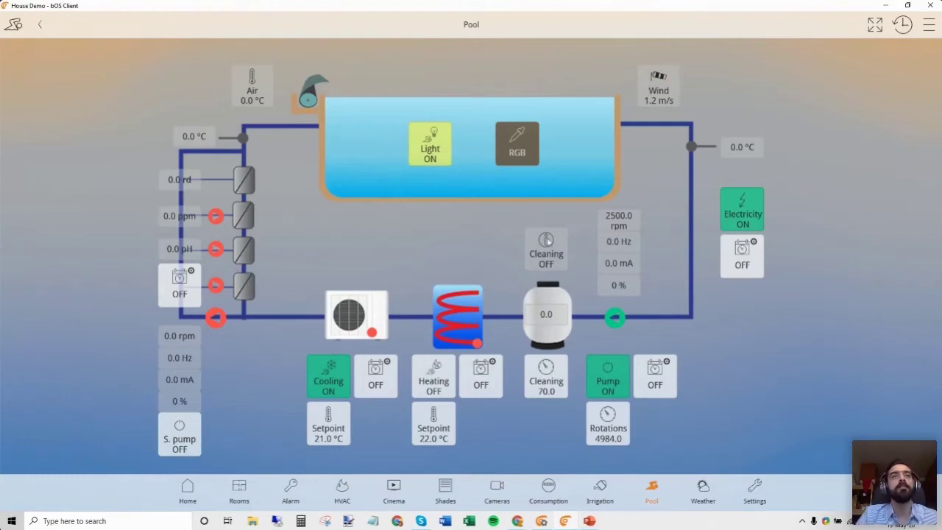
{"action": "left_click", "coordinate": [517, 139]}
{"action": "left_click", "coordinate": [489, 124]}
{"action": "left_click", "coordinate": [791, 352]}
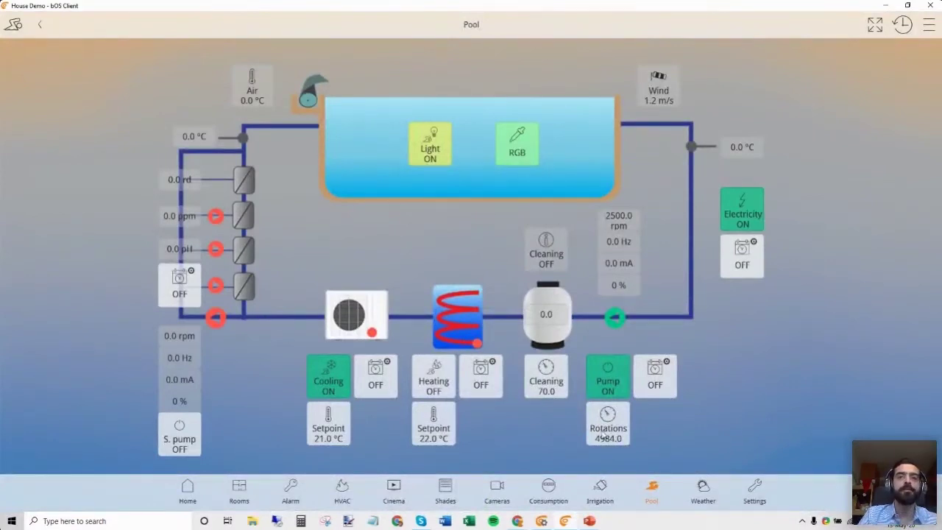
View the Weather page with its station readings and forecast, and open the Floor plan of the house.
{"action": "left_click", "coordinate": [703, 492]}
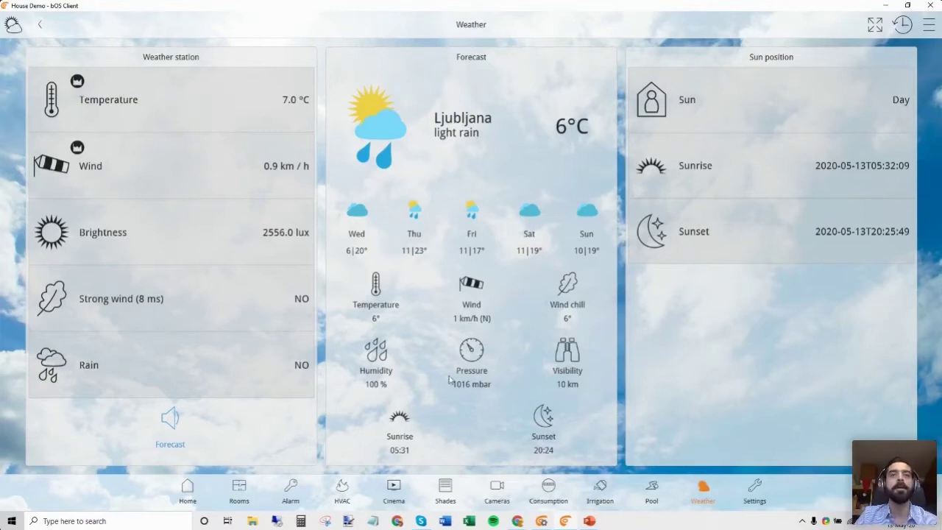
{"action": "left_click", "coordinate": [239, 493]}
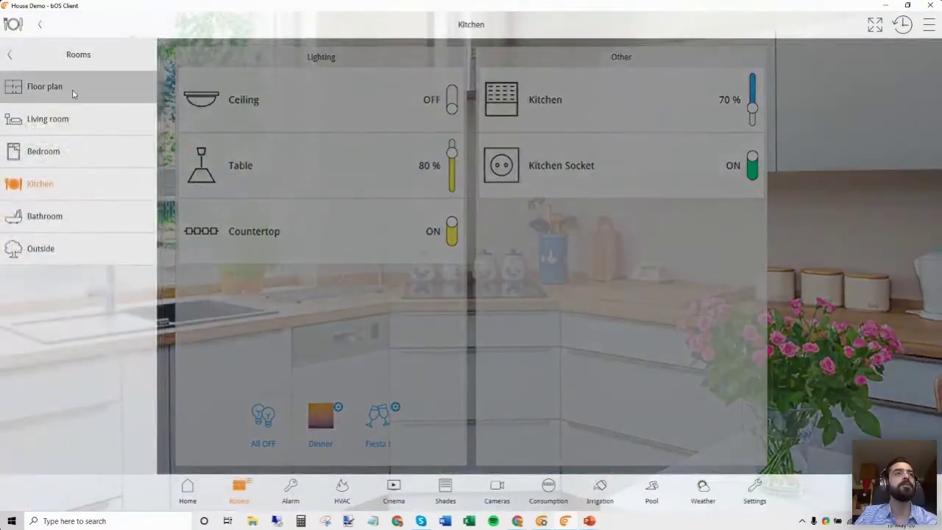
{"action": "left_click", "coordinate": [71, 90]}
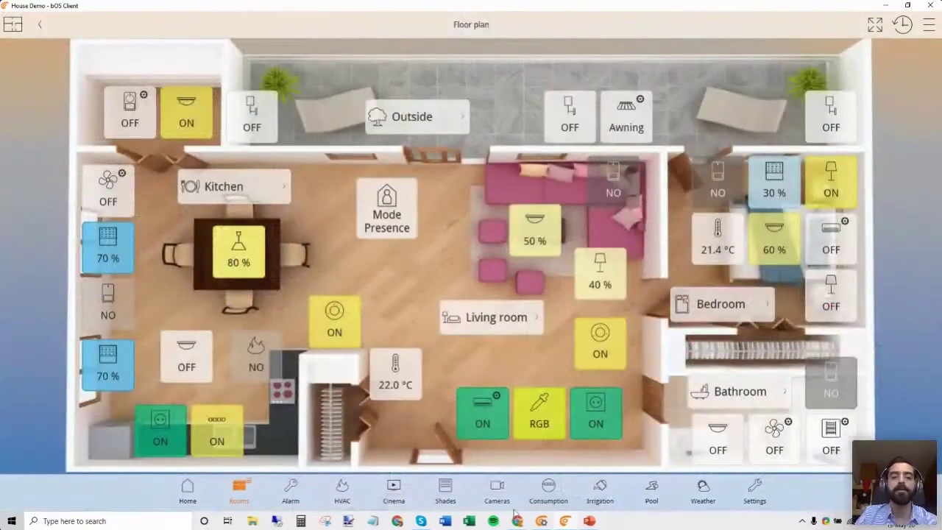
Log out of the House Demo and open the Hotel Demo profile.
{"action": "left_click", "coordinate": [930, 26]}
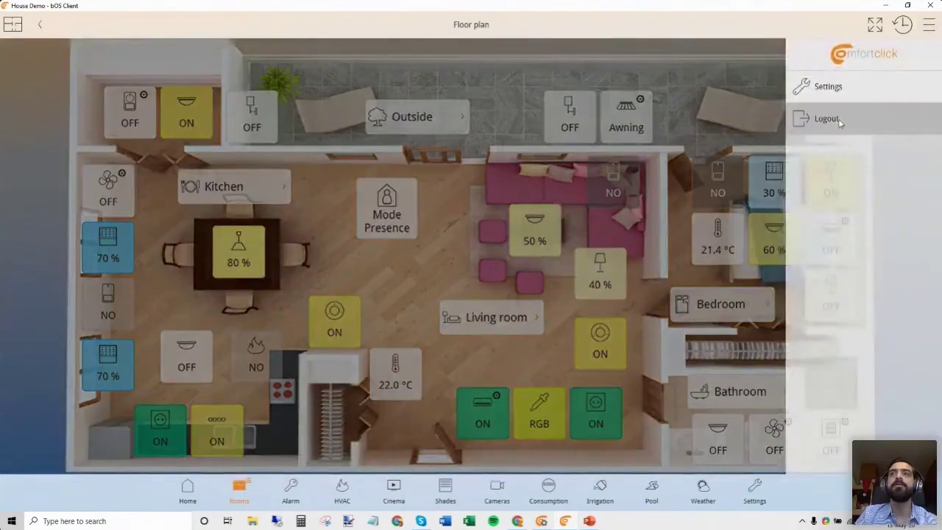
{"action": "left_click", "coordinate": [840, 123]}
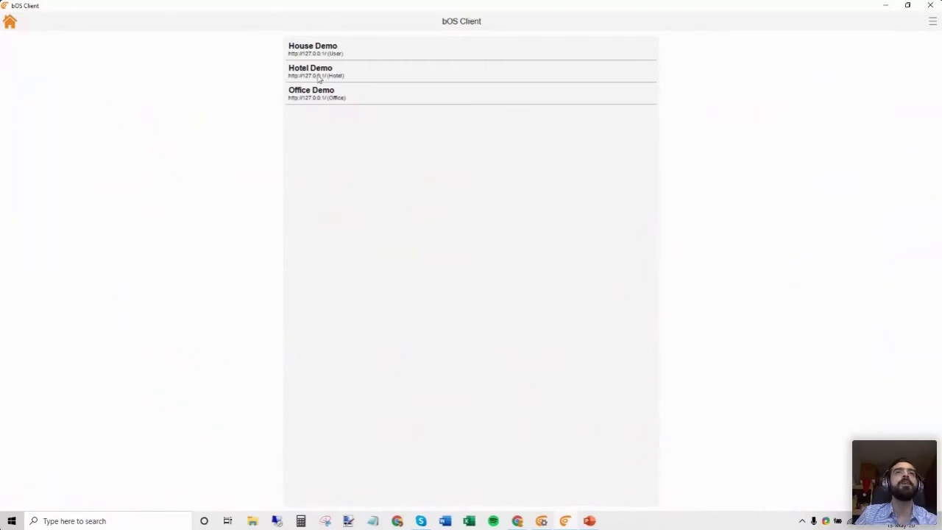
{"action": "left_click", "coordinate": [319, 80]}
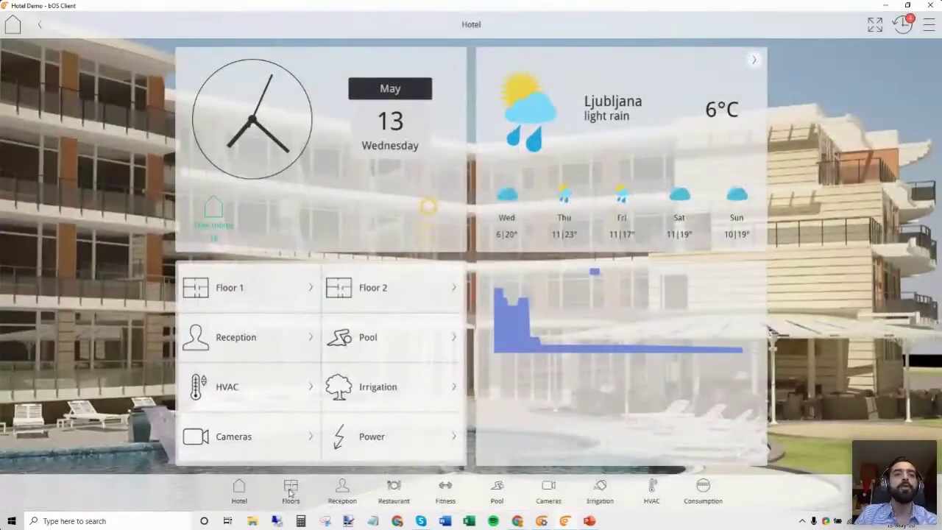
View the Floor 1 room overview and open the hotel room's Panel floor plan.
{"action": "left_click", "coordinate": [290, 492]}
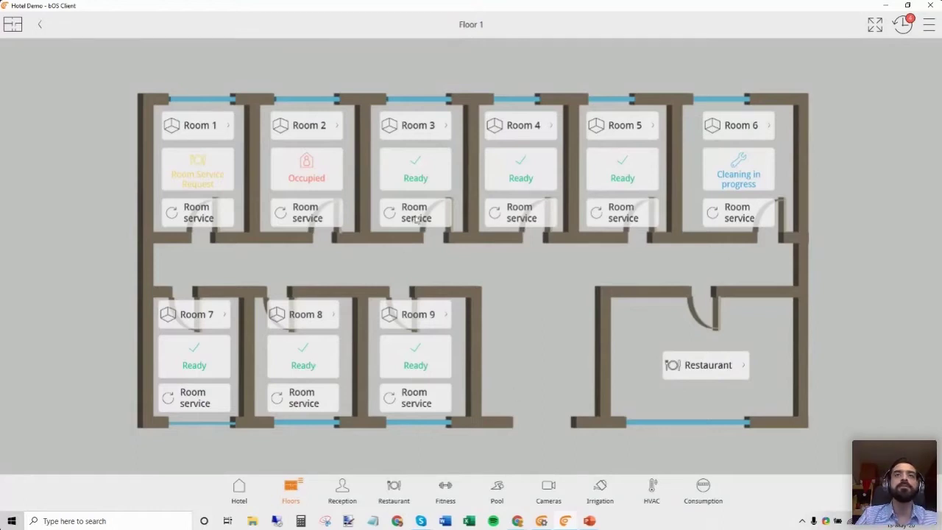
{"action": "left_click", "coordinate": [302, 493]}
{"action": "left_click", "coordinate": [63, 122]}
{"action": "left_click", "coordinate": [292, 489]}
{"action": "left_click", "coordinate": [72, 114]}
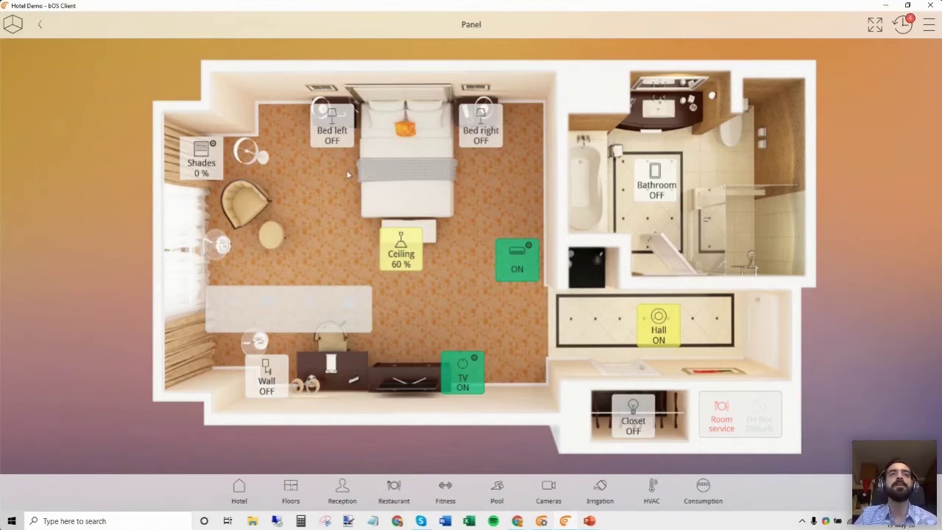
Switch the hotel room's left bed lamp on and back off, and try the right bed lamp.
{"action": "left_click", "coordinate": [322, 129]}
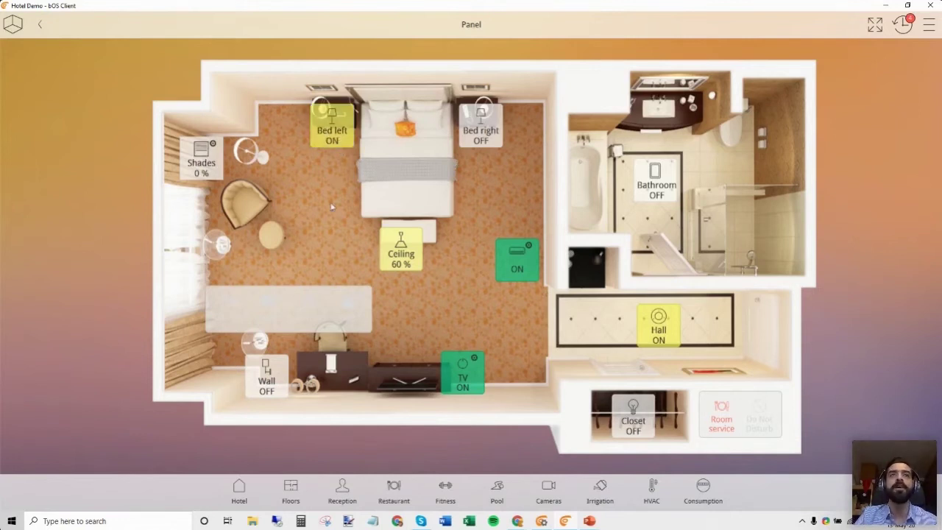
{"action": "left_click", "coordinate": [331, 131]}
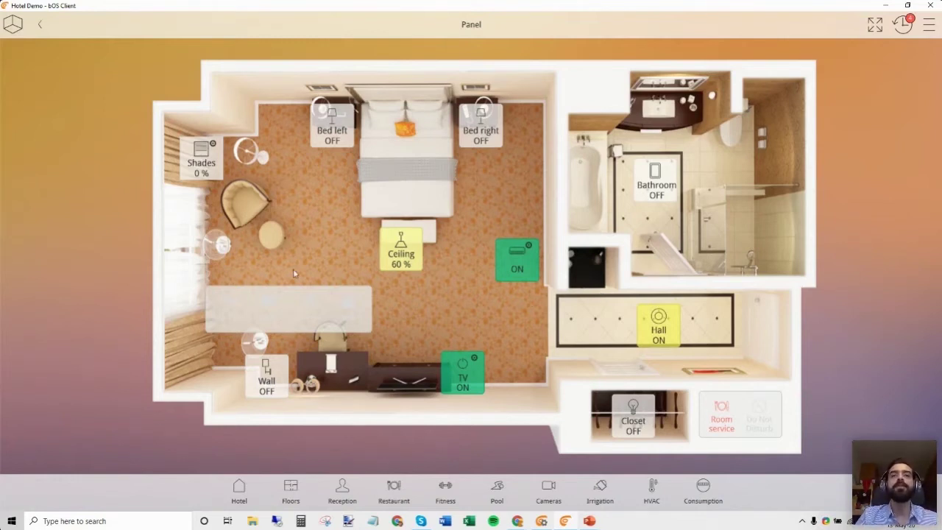
{"action": "left_click", "coordinate": [479, 116]}
Dim the hotel room's ceiling light to 40 %.
{"action": "left_click", "coordinate": [401, 258]}
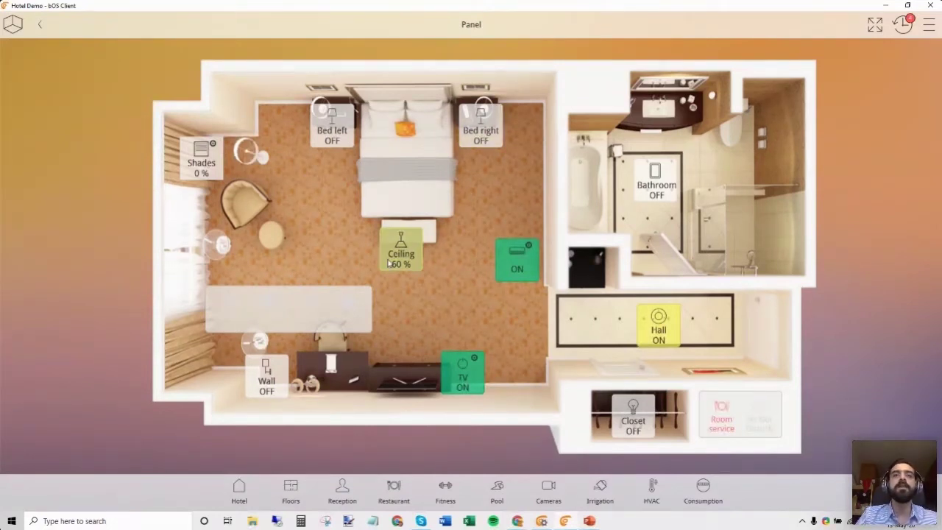
{"action": "left_click_drag", "start_coordinate": [393, 231], "coordinate": [393, 316]}
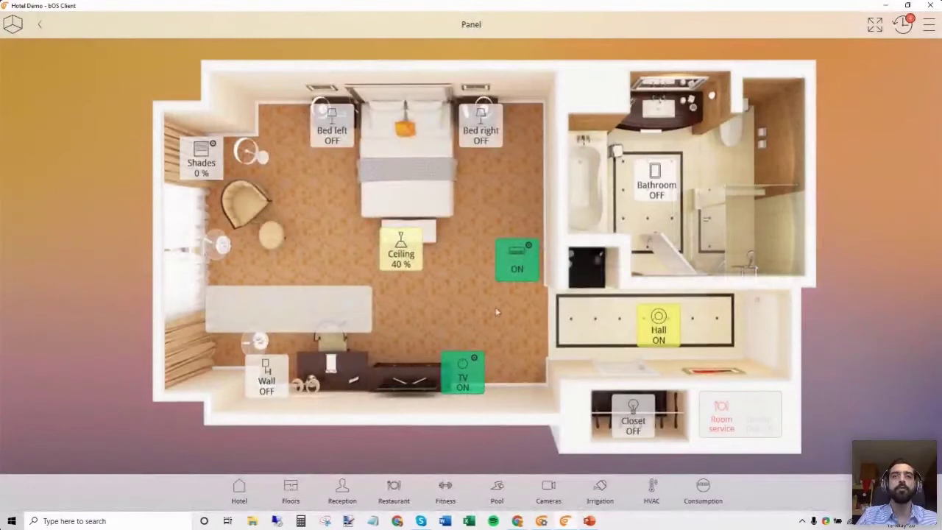
{"action": "left_click", "coordinate": [517, 271]}
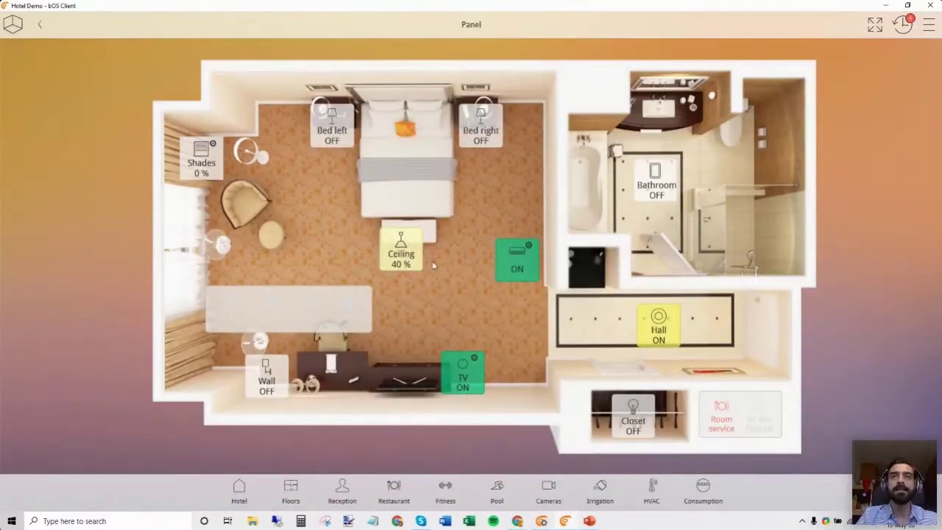
Change the interface language to Portuguese in the settings.
{"action": "left_click", "coordinate": [929, 25]}
{"action": "left_click", "coordinate": [825, 88]}
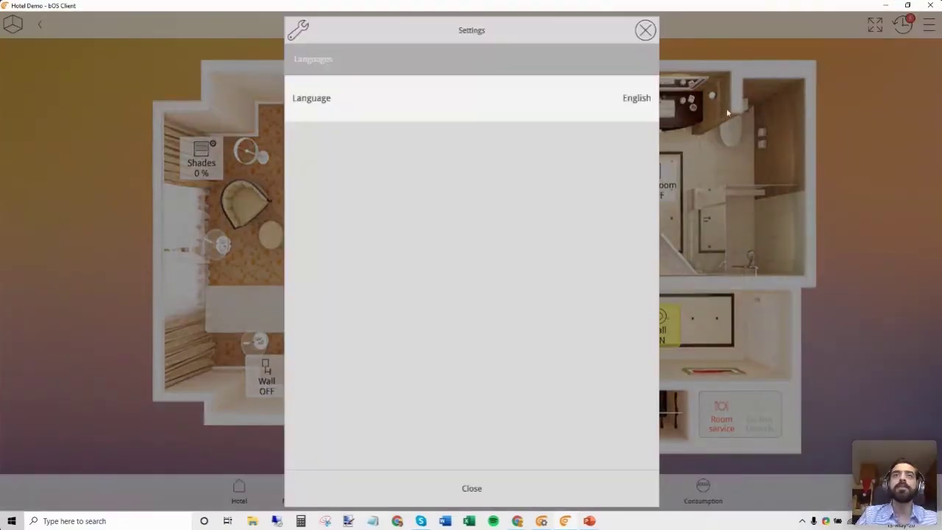
{"action": "left_click", "coordinate": [482, 103]}
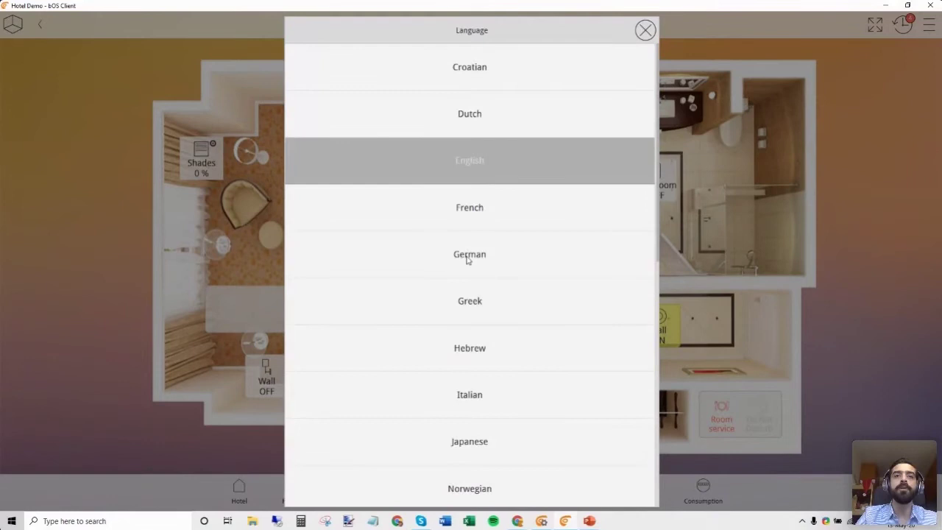
{"action": "scroll", "coordinate": [466, 259], "scroll_direction": "down", "scroll_amount": 4}
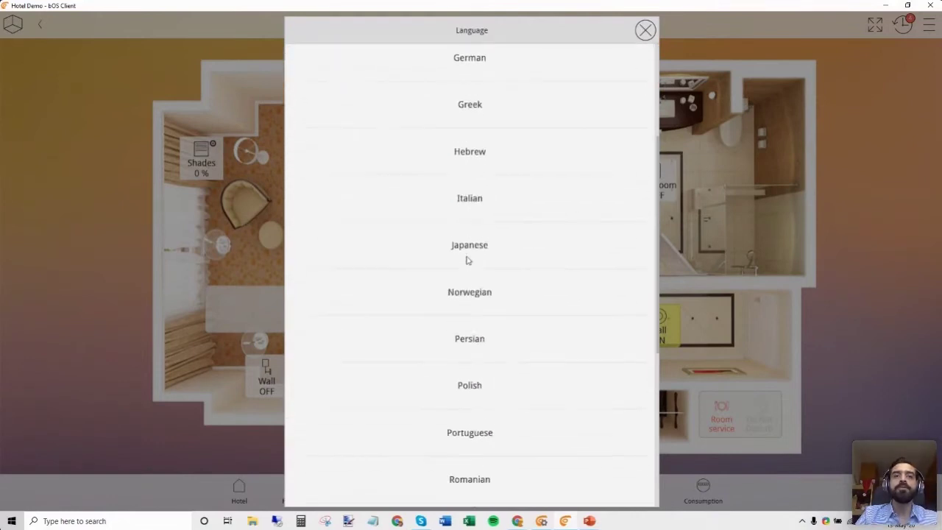
{"action": "left_click", "coordinate": [488, 406]}
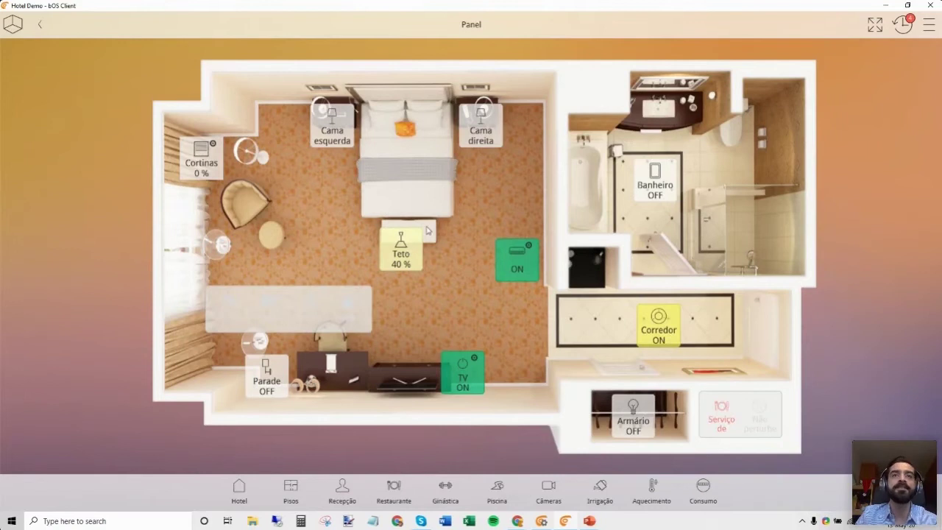
Set the interface language back to English.
{"action": "left_click", "coordinate": [928, 25]}
{"action": "left_click", "coordinate": [817, 96]}
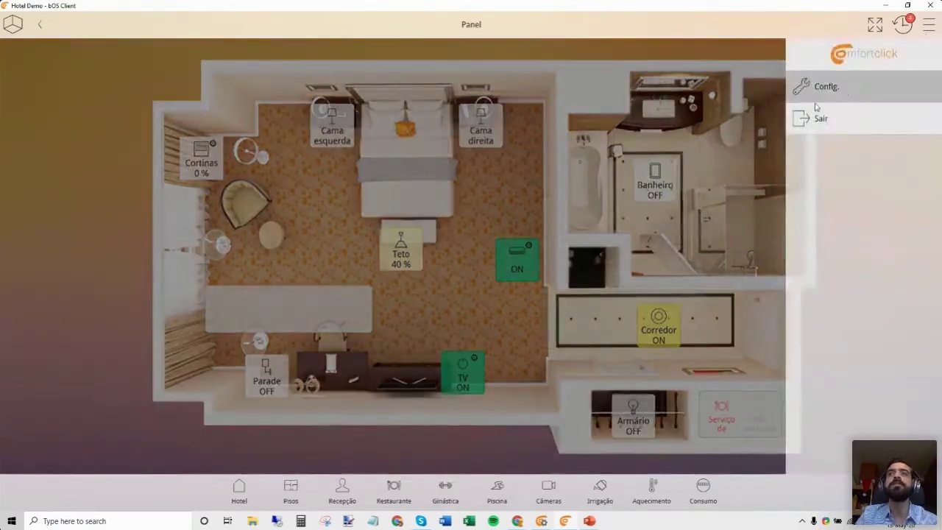
{"action": "left_click", "coordinate": [346, 103]}
{"action": "left_click", "coordinate": [450, 179]}
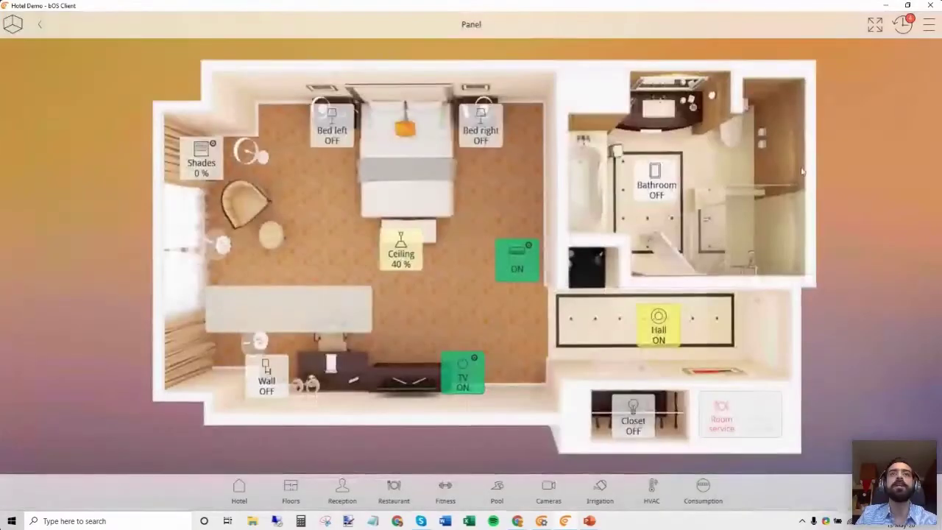
Log out of the Hotel Demo, reopen the House Demo profile and go to its Rooms section.
{"action": "left_click", "coordinate": [930, 27]}
{"action": "left_click", "coordinate": [859, 124]}
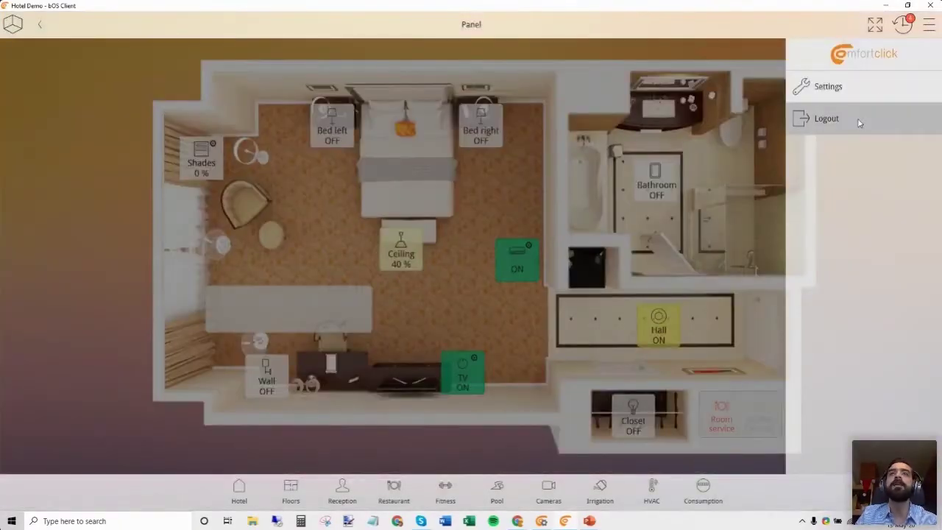
{"action": "left_click", "coordinate": [325, 74]}
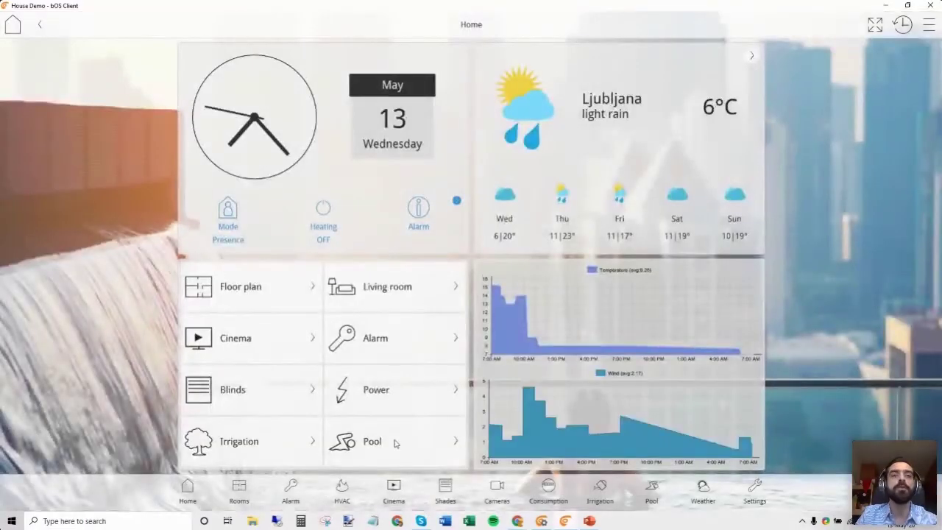
{"action": "left_click", "coordinate": [239, 489]}
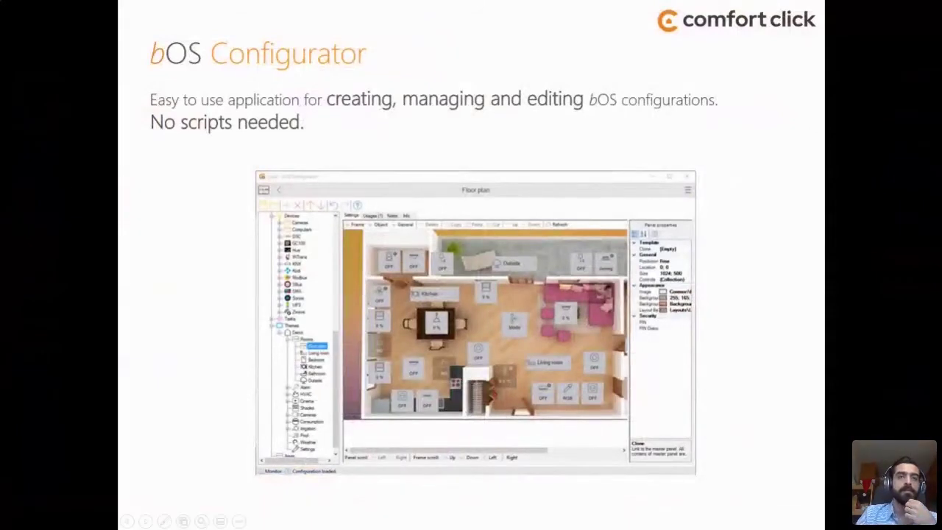
{"action": "key", "text": "Right"}
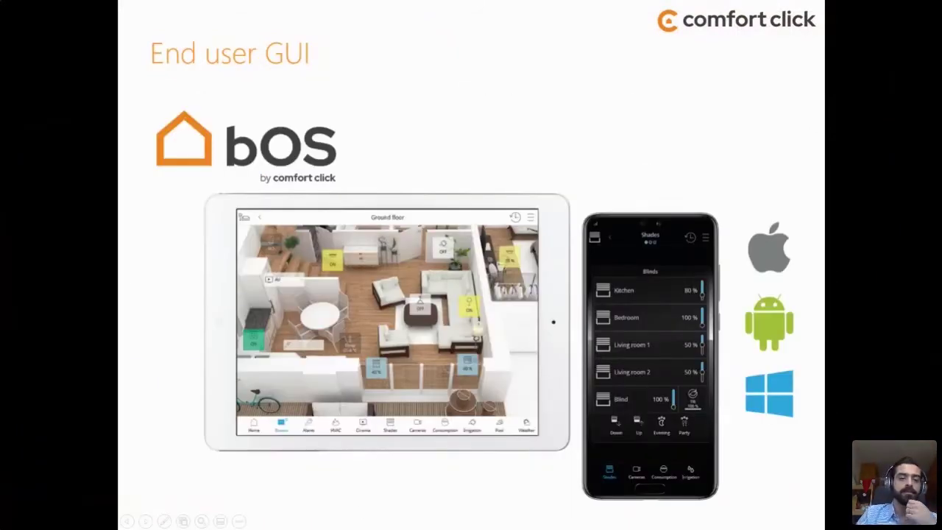
{"action": "key", "text": "Left"}
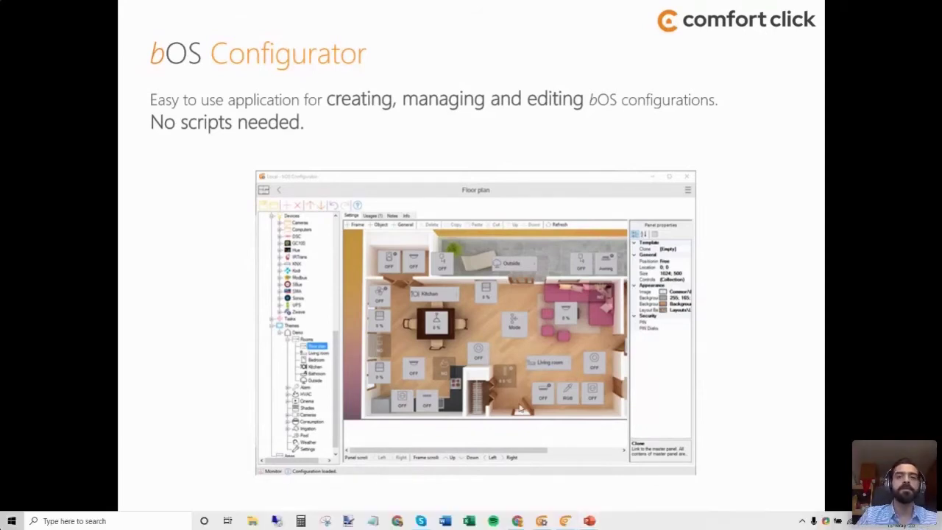
Switch to bOS Configurator and open the House Demo configuration.
{"action": "left_click", "coordinate": [541, 521]}
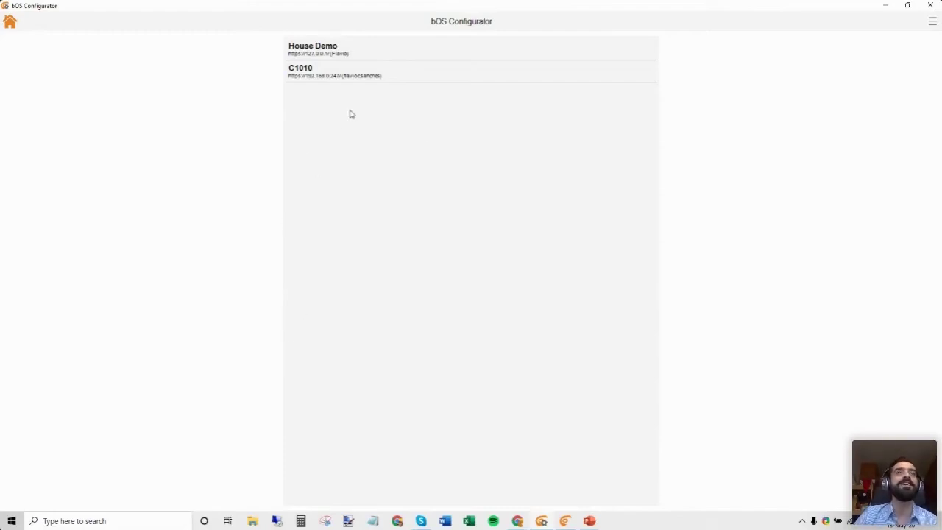
{"action": "left_click", "coordinate": [352, 56]}
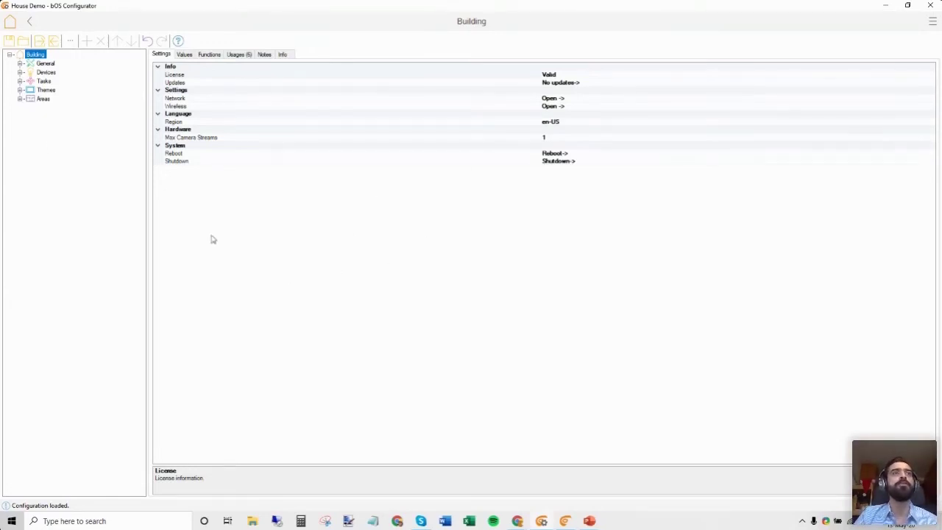
Expand the Devices, Tasks and Themes branches and the Home theme in the Building tree.
{"action": "left_click", "coordinate": [20, 73]}
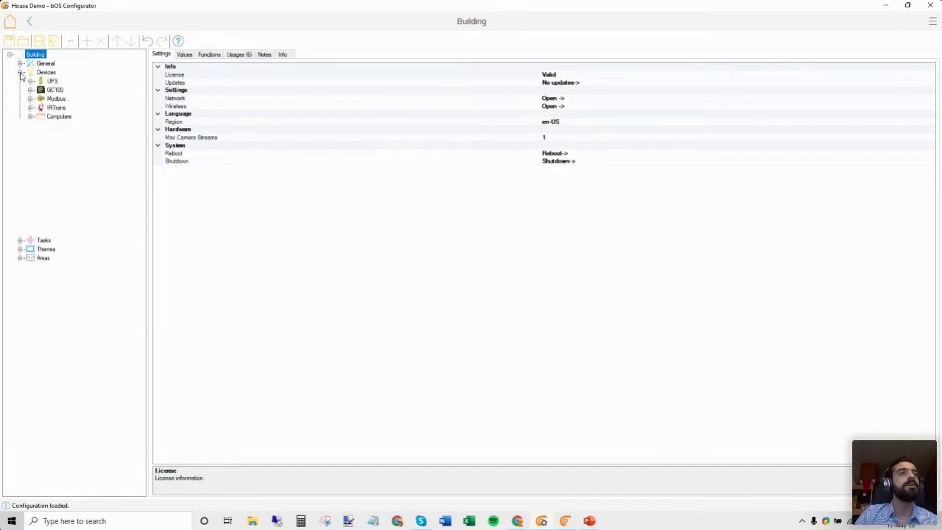
{"action": "left_click", "coordinate": [20, 241]}
{"action": "left_click", "coordinate": [20, 329]}
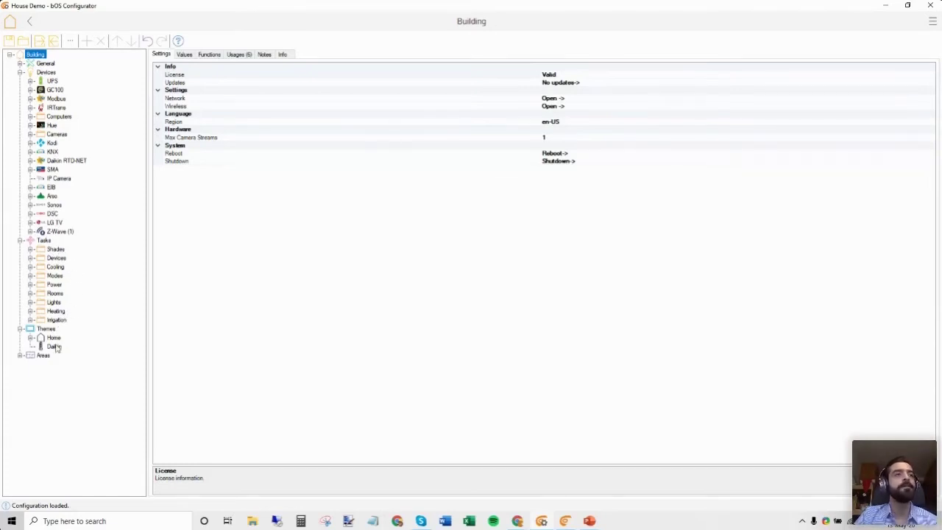
{"action": "left_click", "coordinate": [31, 337]}
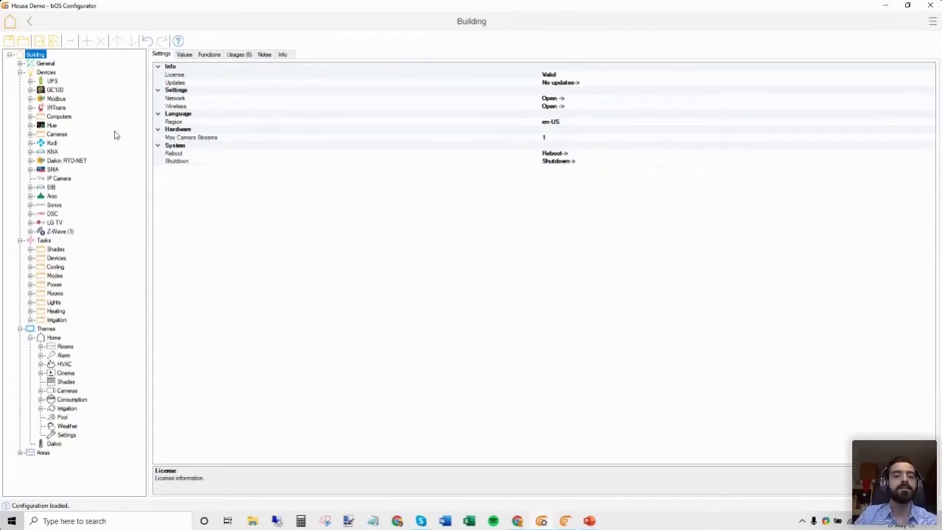
Review the device types that can be added under Devices, select KNX among them, and close the dialog without adding anything.
{"action": "left_click", "coordinate": [53, 74]}
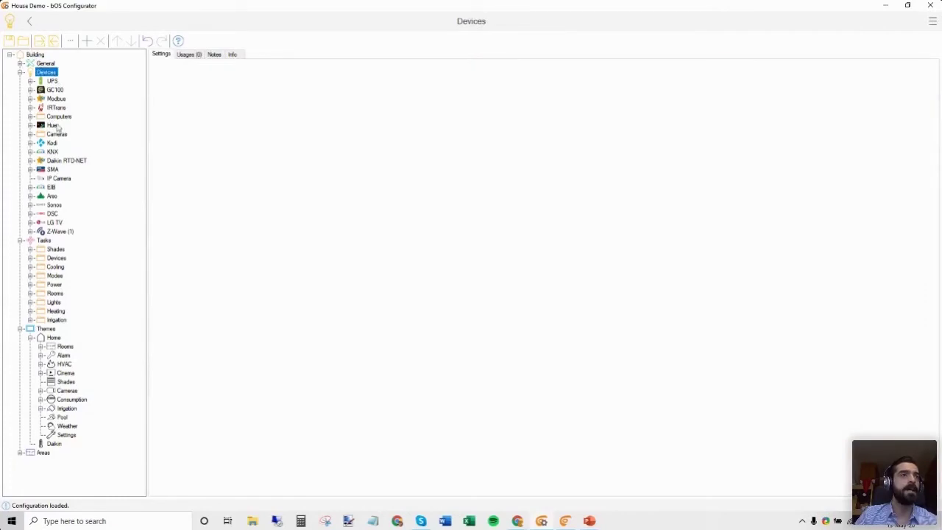
{"action": "right_click", "coordinate": [49, 76]}
{"action": "left_click", "coordinate": [84, 81]}
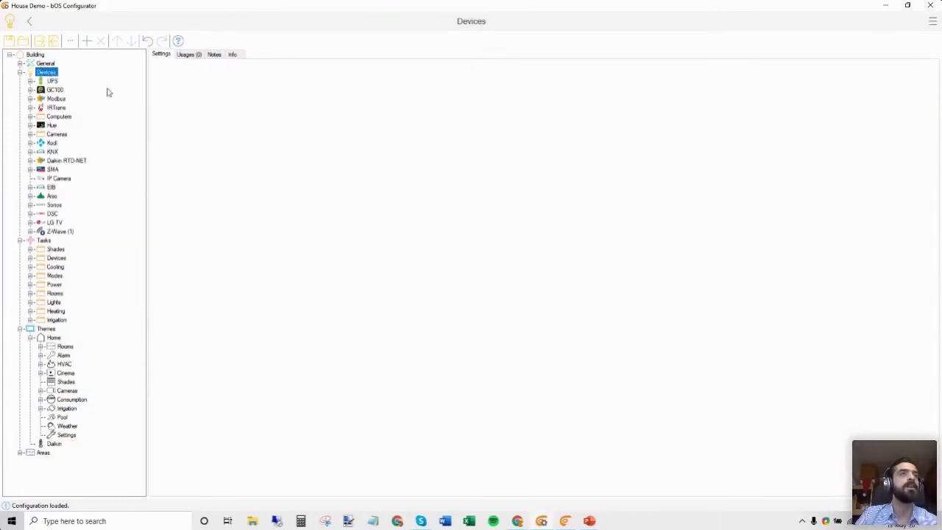
{"action": "left_click_drag", "start_coordinate": [409, 82], "coordinate": [411, 106]}
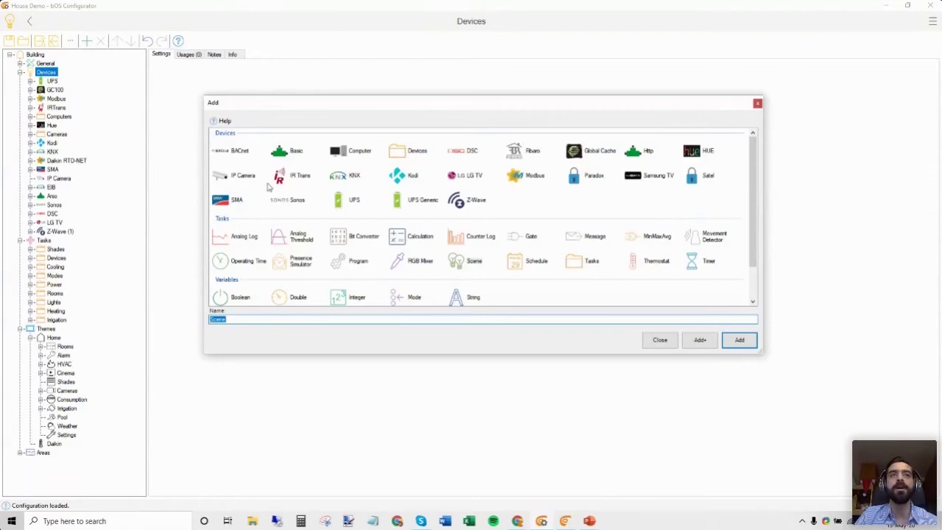
{"action": "left_click", "coordinate": [356, 181]}
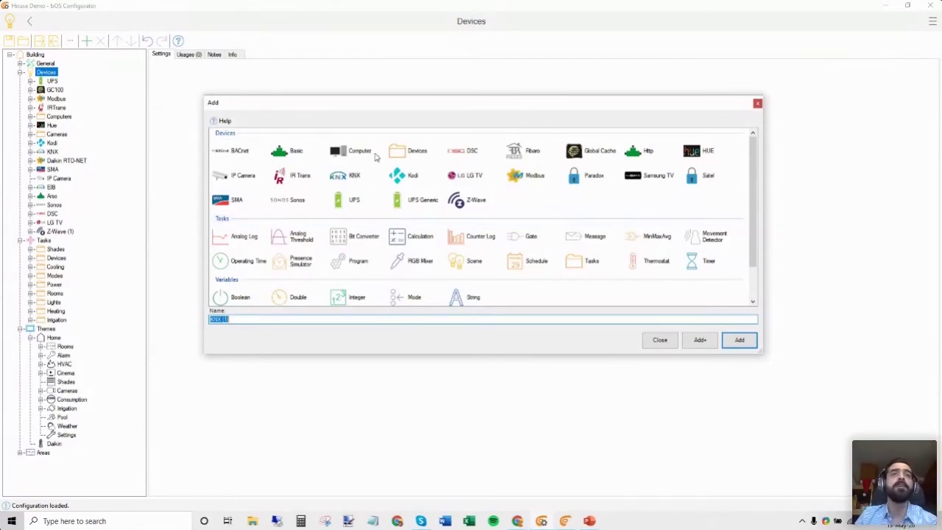
{"action": "left_click", "coordinate": [757, 103]}
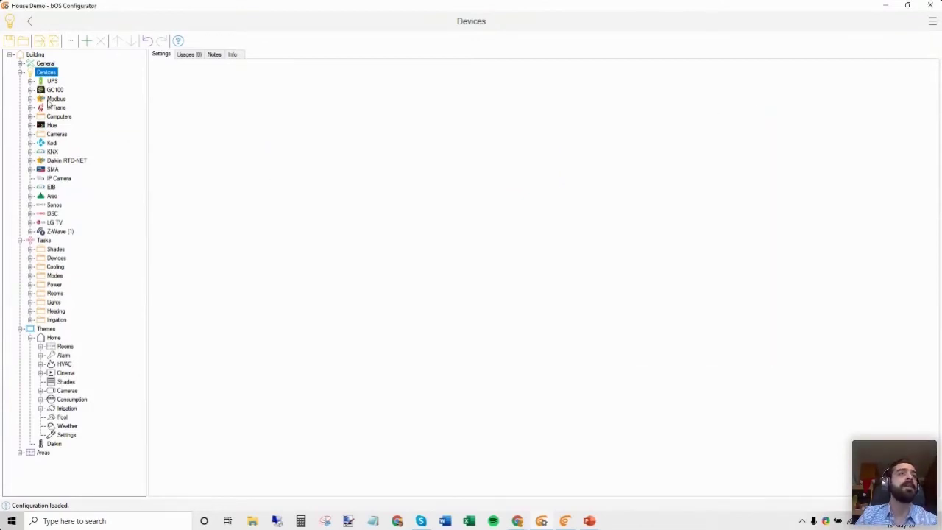
Show the KNX device's ETS Import setting and expand its Lighting and Switching folders in the Building tree.
{"action": "left_click", "coordinate": [52, 152]}
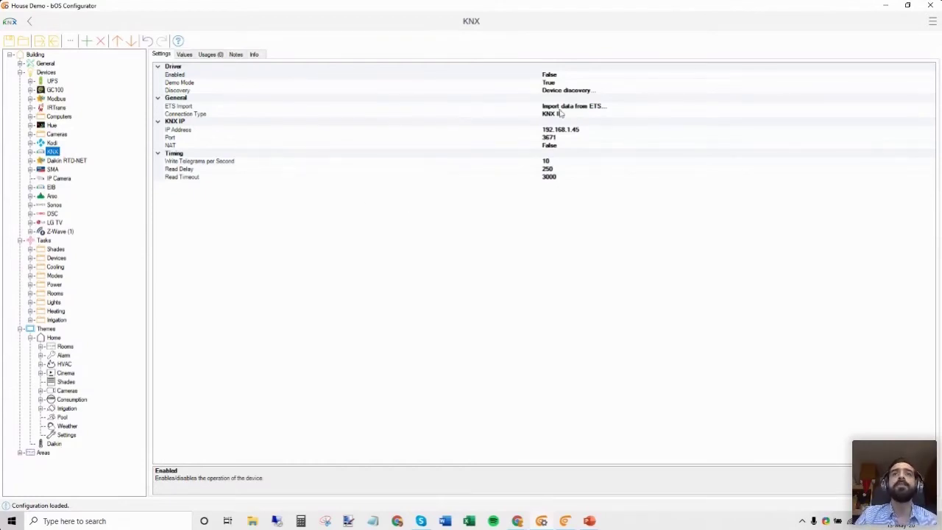
{"action": "left_click", "coordinate": [456, 107]}
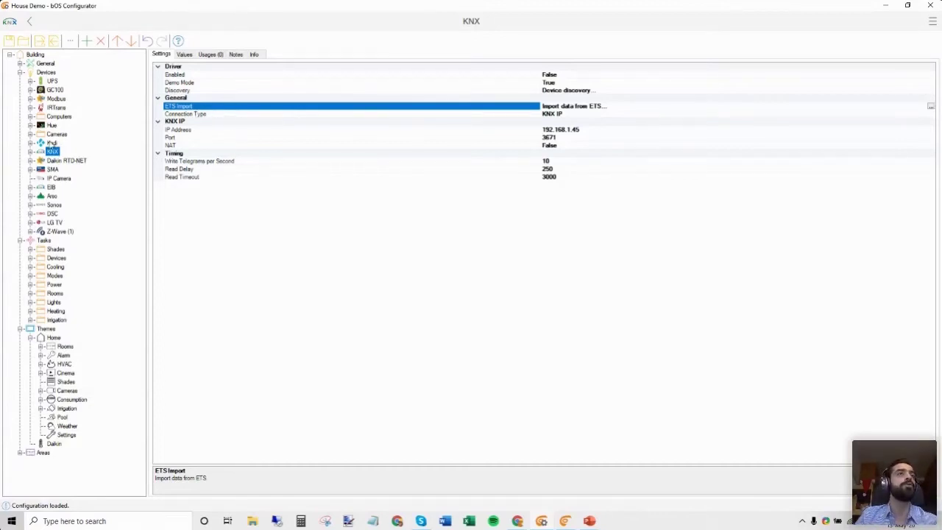
{"action": "left_click", "coordinate": [30, 152]}
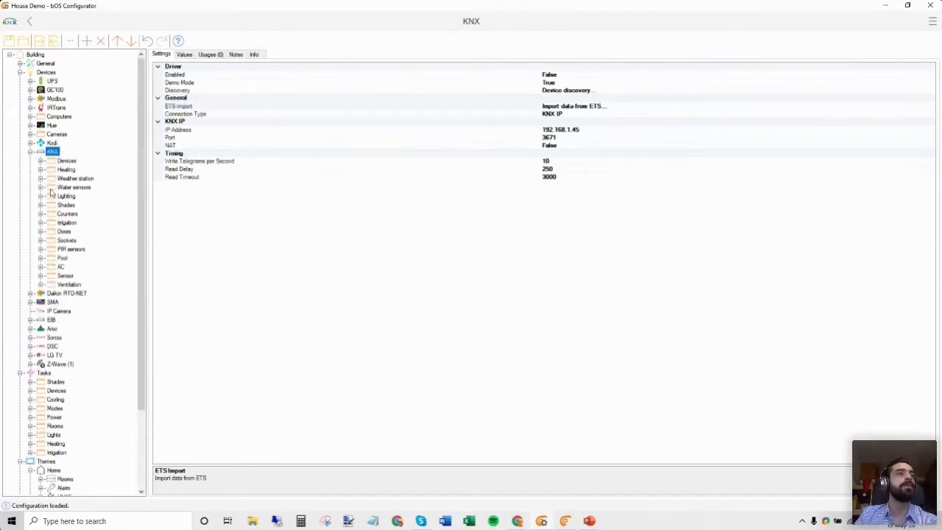
{"action": "left_click", "coordinate": [41, 162]}
{"action": "left_click", "coordinate": [41, 179]}
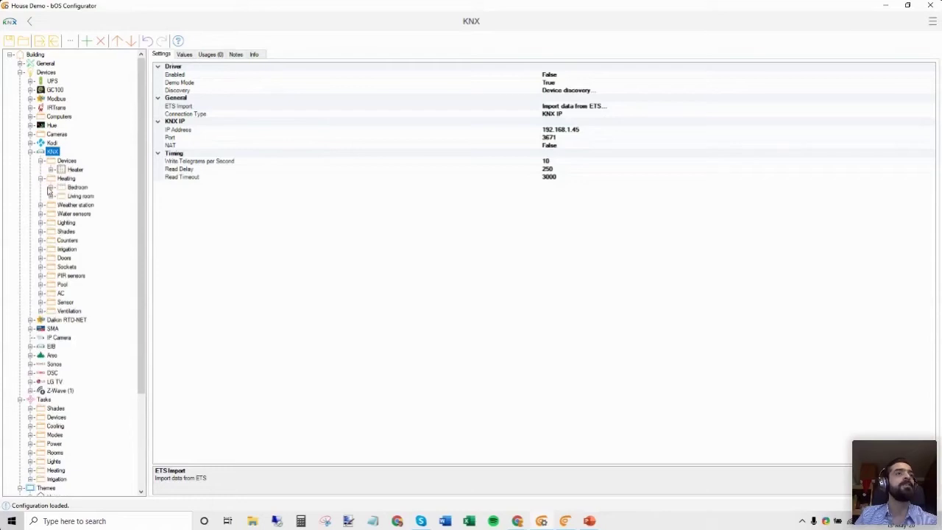
{"action": "left_click", "coordinate": [41, 162]}
{"action": "left_click", "coordinate": [41, 170]}
{"action": "left_click", "coordinate": [40, 197]}
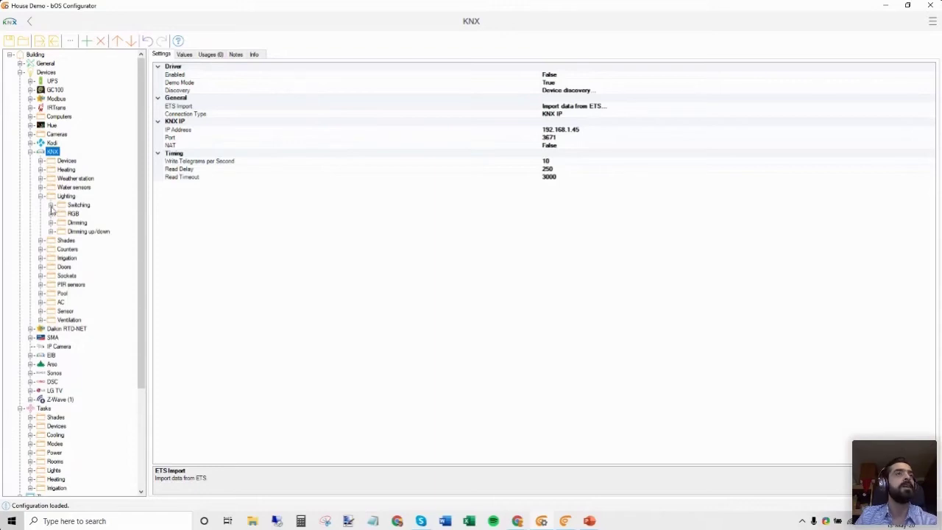
{"action": "left_click", "coordinate": [51, 206]}
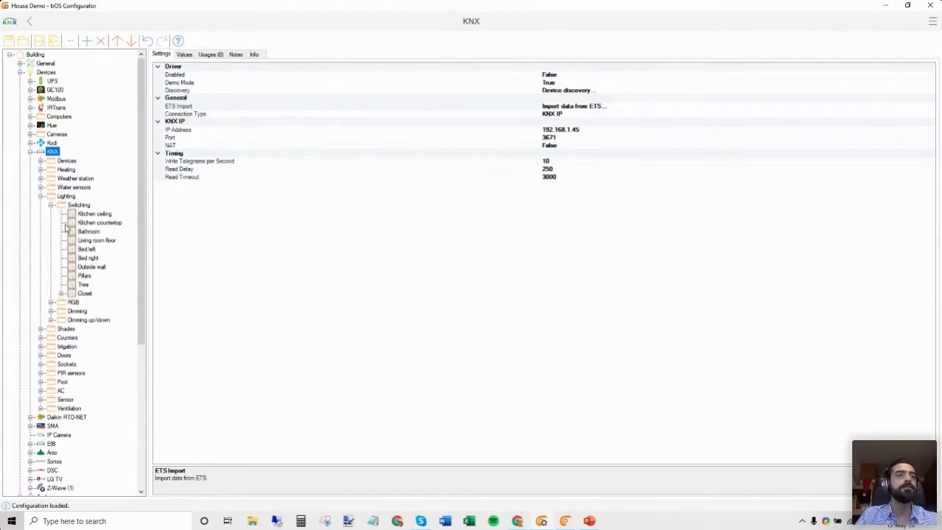
Expand Rooms in the Home theme and view the Living room and Floor plan panels.
{"action": "scroll", "coordinate": [77, 268], "scroll_direction": "down", "scroll_amount": 8}
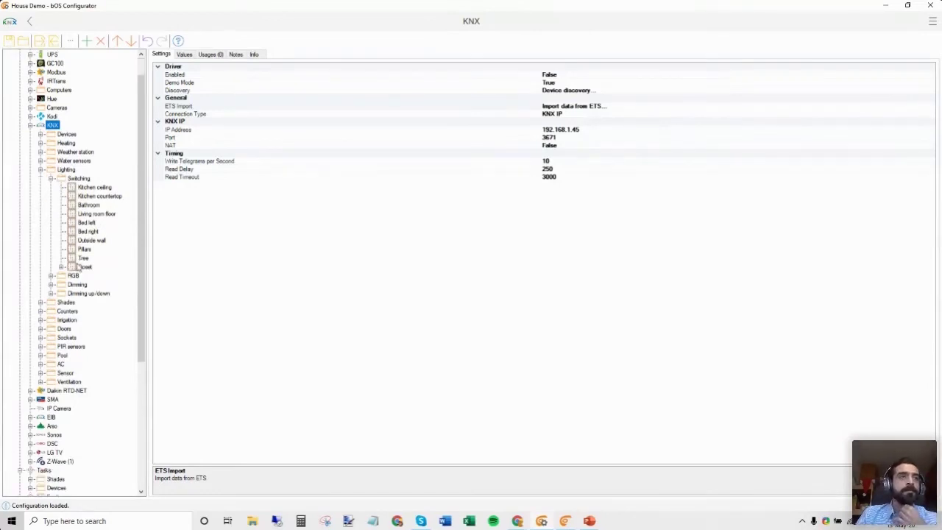
{"action": "scroll", "coordinate": [45, 387], "scroll_direction": "down", "scroll_amount": 1}
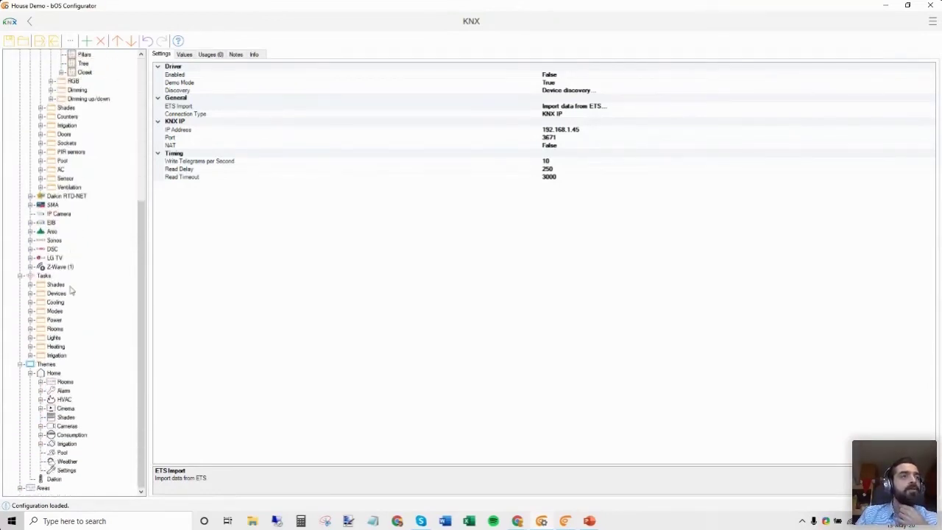
{"action": "left_click", "coordinate": [41, 383]}
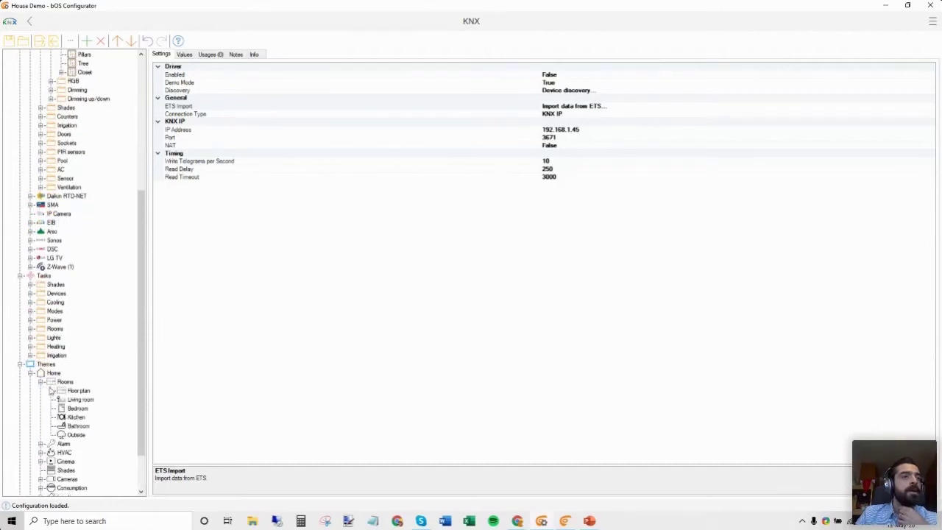
{"action": "left_click", "coordinate": [78, 398]}
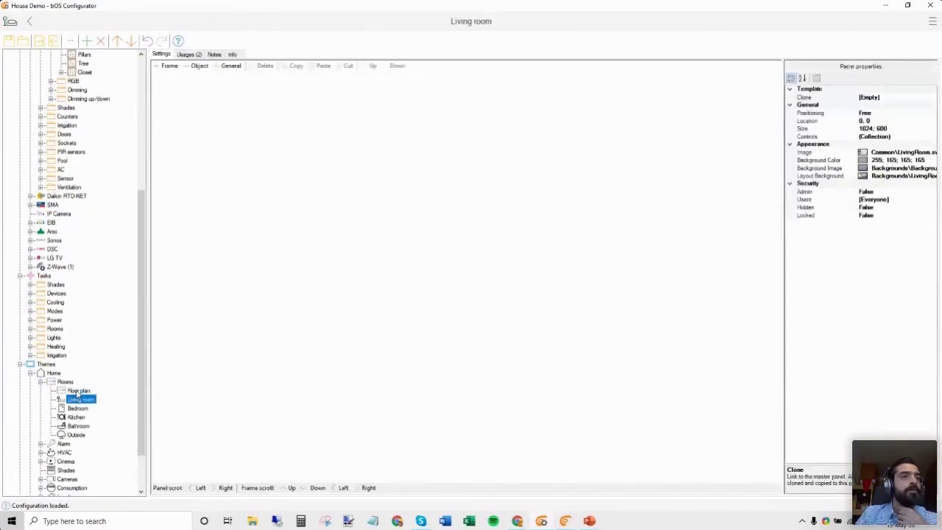
{"action": "left_click", "coordinate": [78, 391]}
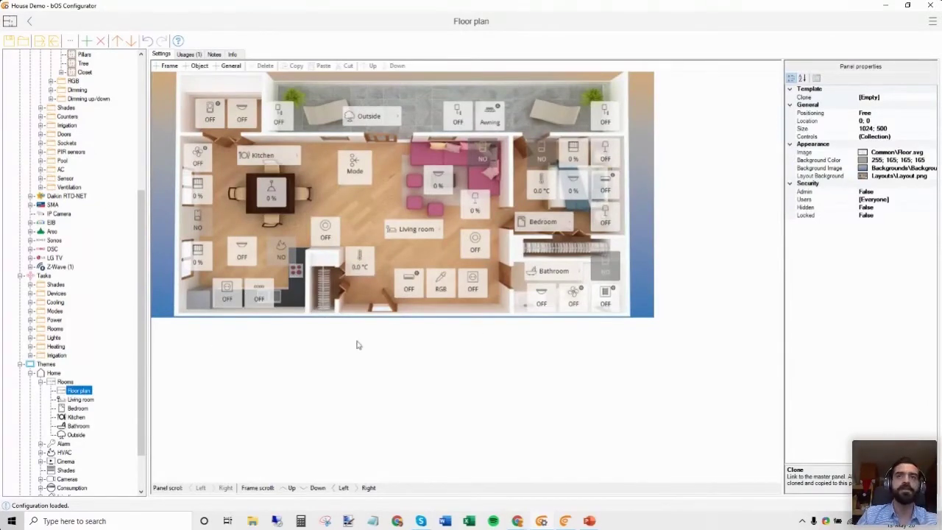
Collapse Rooms and add a new panel named Panel to the Home theme.
{"action": "left_click", "coordinate": [53, 374]}
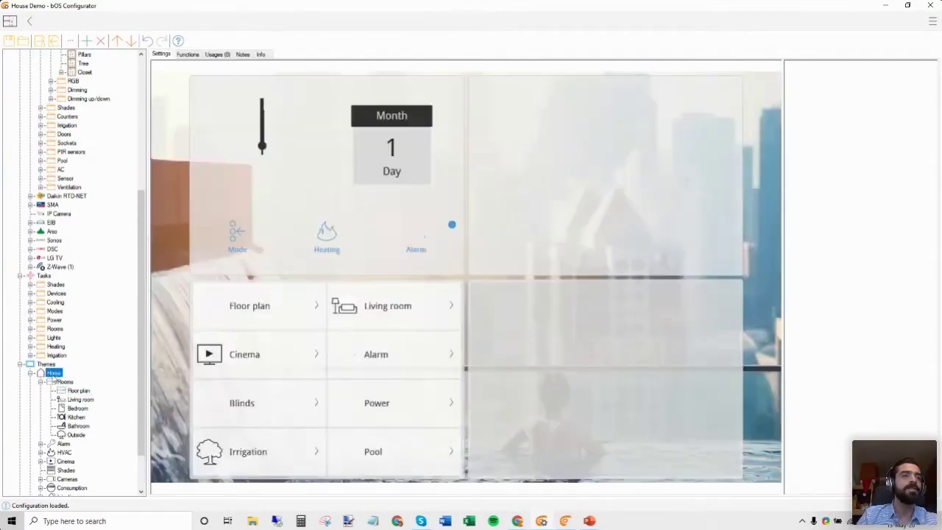
{"action": "left_click", "coordinate": [41, 383]}
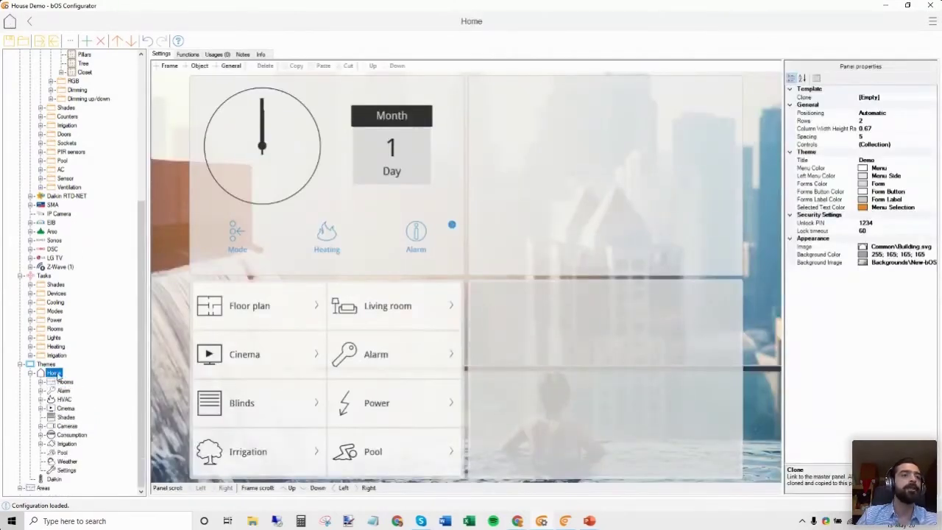
{"action": "right_click", "coordinate": [56, 376]}
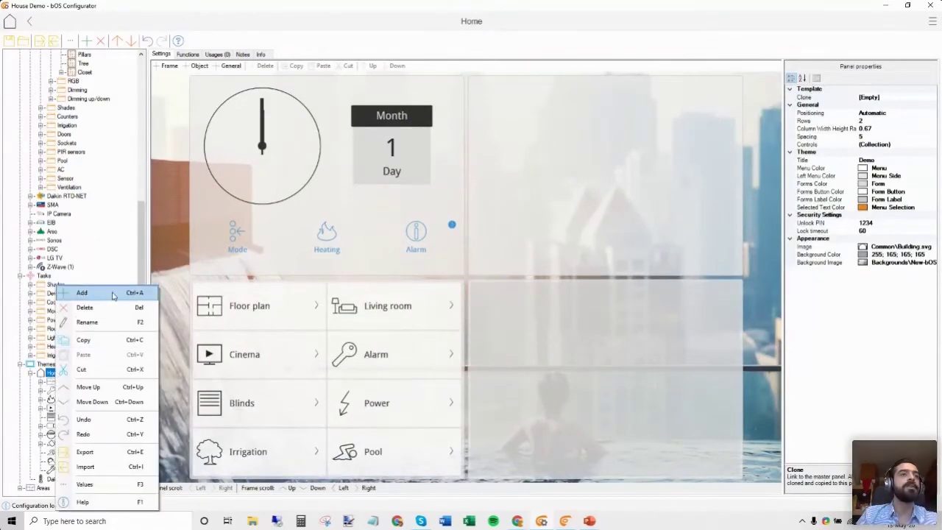
{"action": "left_click", "coordinate": [112, 294]}
{"action": "left_click", "coordinate": [279, 151]}
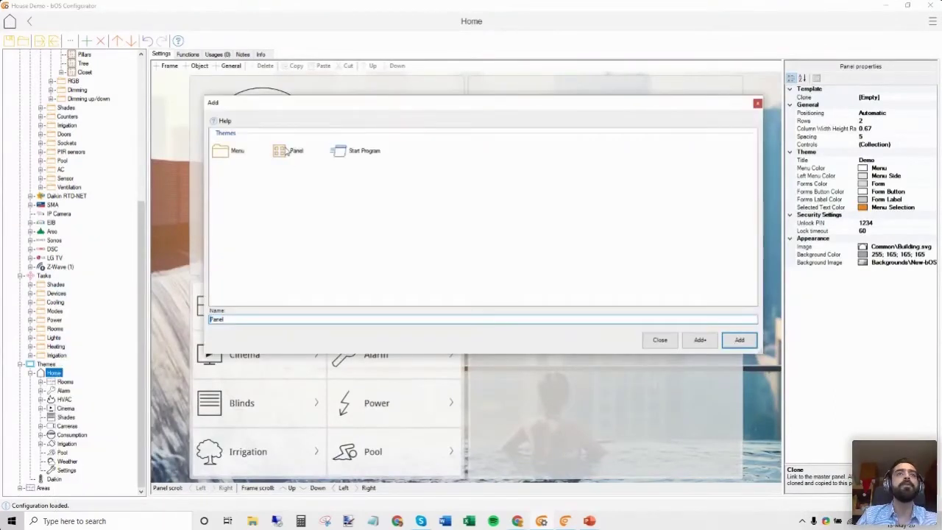
{"action": "left_click", "coordinate": [739, 340]}
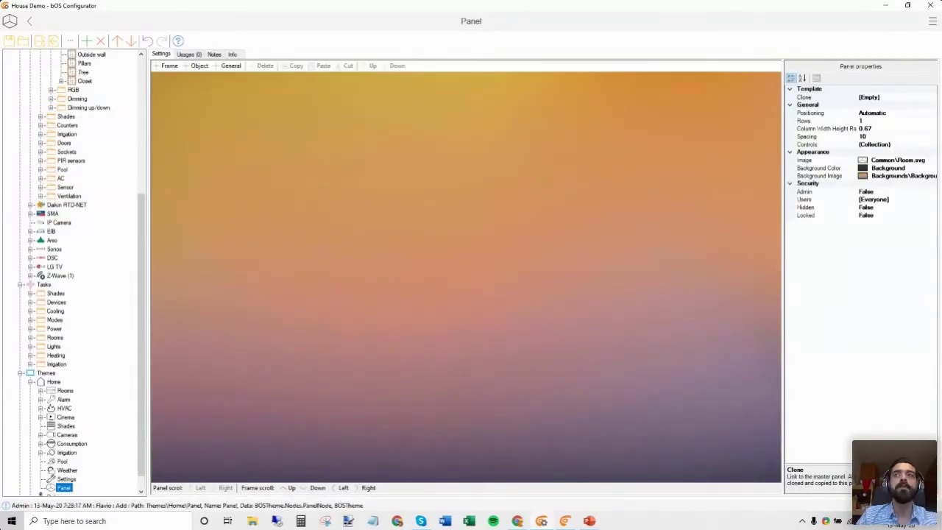
Set the new panel's positioning to Free and its layout background to Layout.png from the Layouts library folder.
{"action": "double_click", "coordinate": [831, 116]}
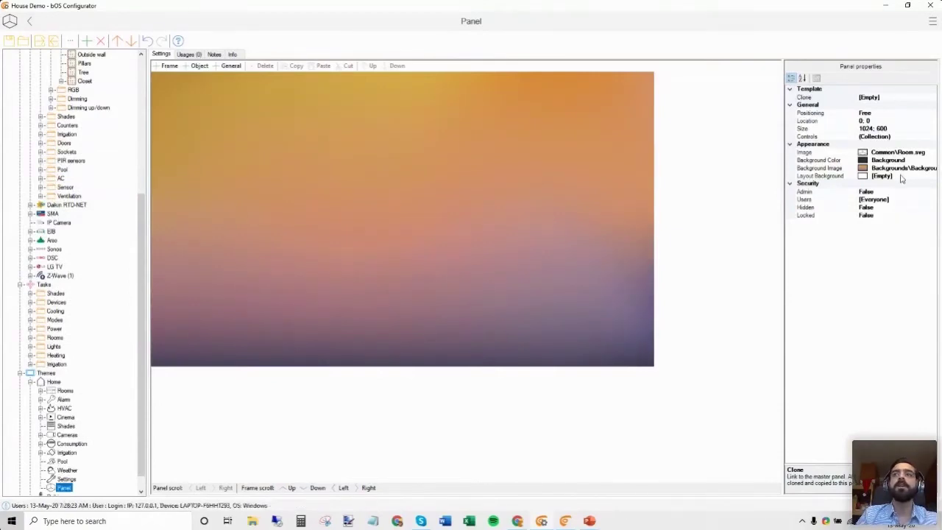
{"action": "left_click", "coordinate": [916, 175]}
{"action": "left_click", "coordinate": [932, 177]}
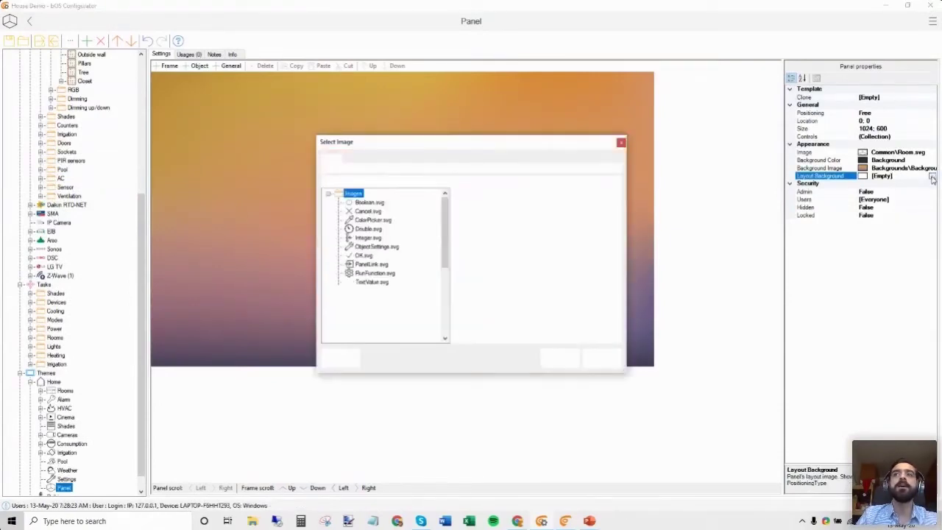
{"action": "mouse_move", "coordinate": [446, 228]}
{"action": "left_mouse_down"}
{"action": "mouse_move", "coordinate": [448, 245]}
{"action": "mouse_move", "coordinate": [451, 221]}
{"action": "mouse_move", "coordinate": [435, 322]}
{"action": "mouse_move", "coordinate": [429, 267]}
{"action": "mouse_move", "coordinate": [446, 261]}
{"action": "mouse_move", "coordinate": [446, 227]}
{"action": "left_mouse_up"}
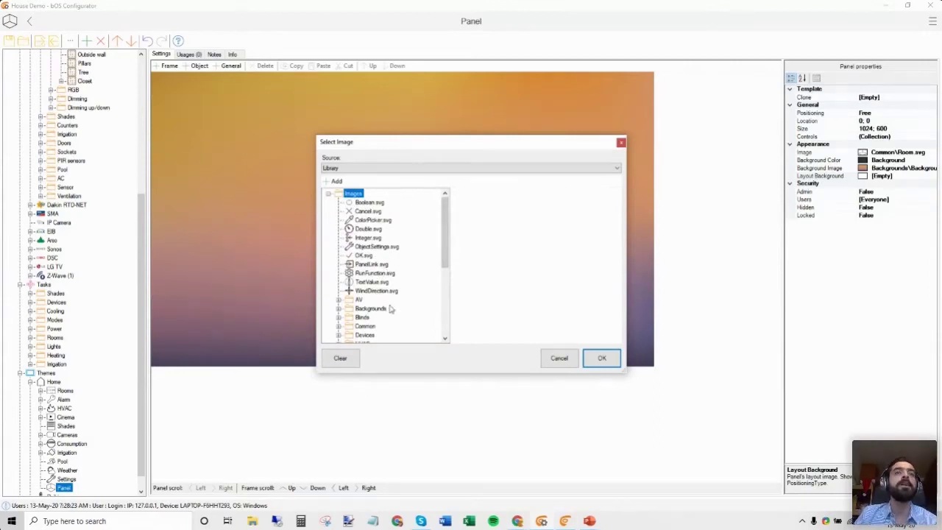
{"action": "left_click_drag", "start_coordinate": [445, 246], "coordinate": [446, 281]}
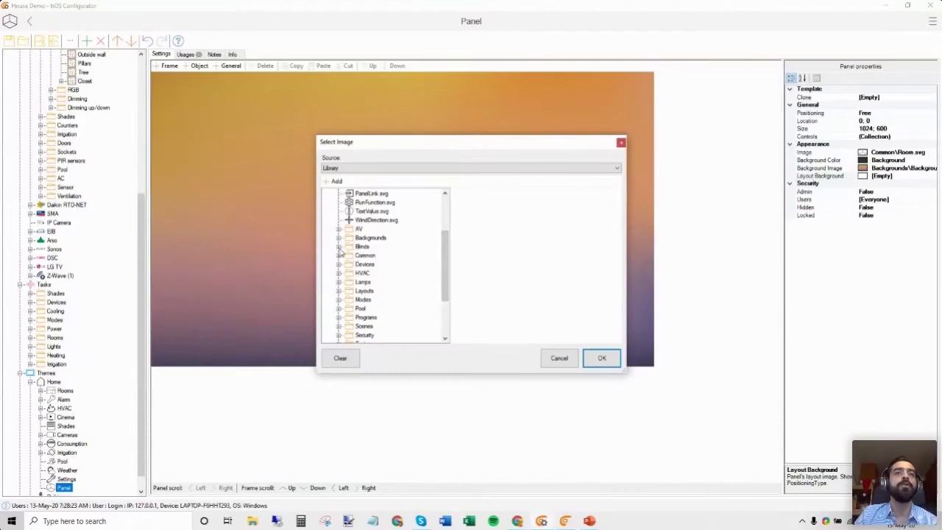
{"action": "left_click", "coordinate": [340, 290]}
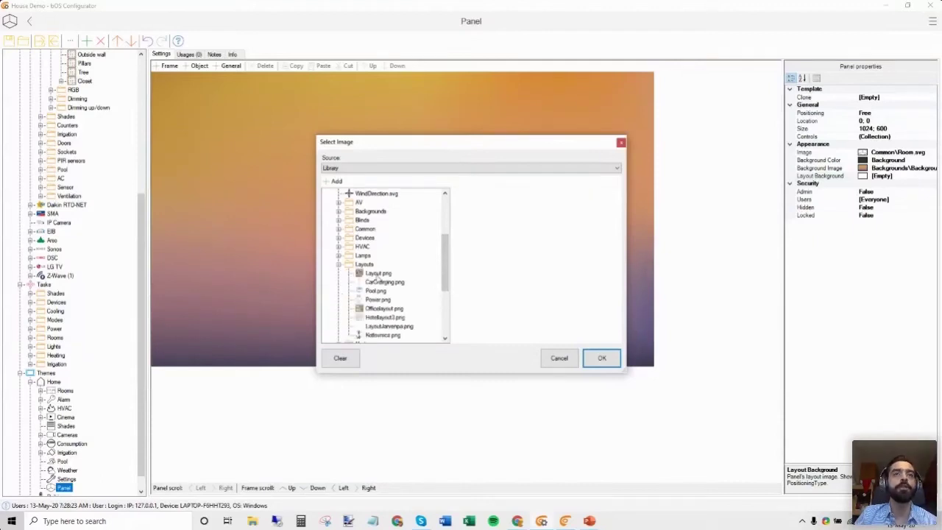
{"action": "left_click", "coordinate": [377, 275]}
{"action": "left_click", "coordinate": [610, 362]}
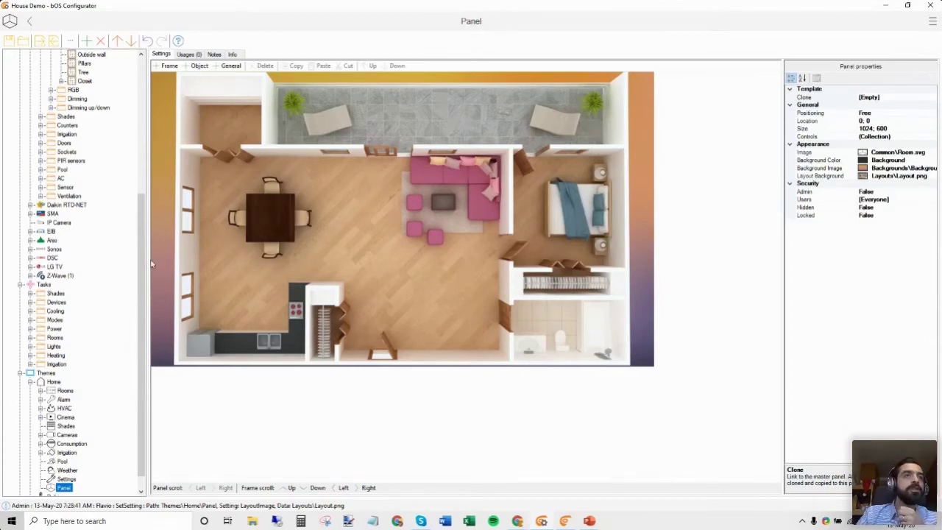
Place the KNX Kitchen ceiling light on the dining table and a 100 × 60 Kitchen countertop light above the kitchen counter.
{"action": "scroll", "coordinate": [141, 251], "scroll_direction": "up", "scroll_amount": 6}
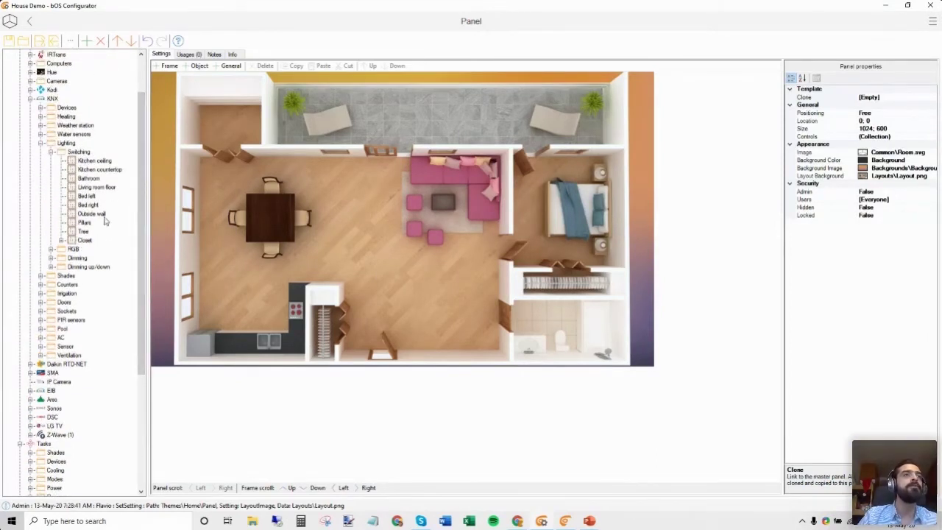
{"action": "left_click_drag", "start_coordinate": [93, 171], "coordinate": [261, 215]}
{"action": "left_click", "coordinate": [542, 367]}
{"action": "left_click_drag", "start_coordinate": [90, 173], "coordinate": [257, 321]}
{"action": "left_click", "coordinate": [542, 367]}
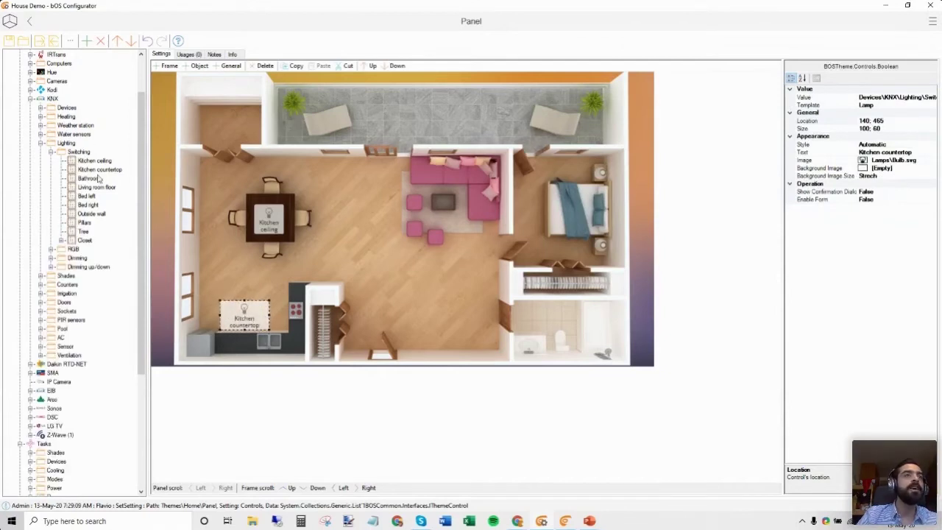
Place the KNX Bathroom light control in the bathroom and widen it to 105 × 60.
{"action": "double_click", "coordinate": [547, 307]}
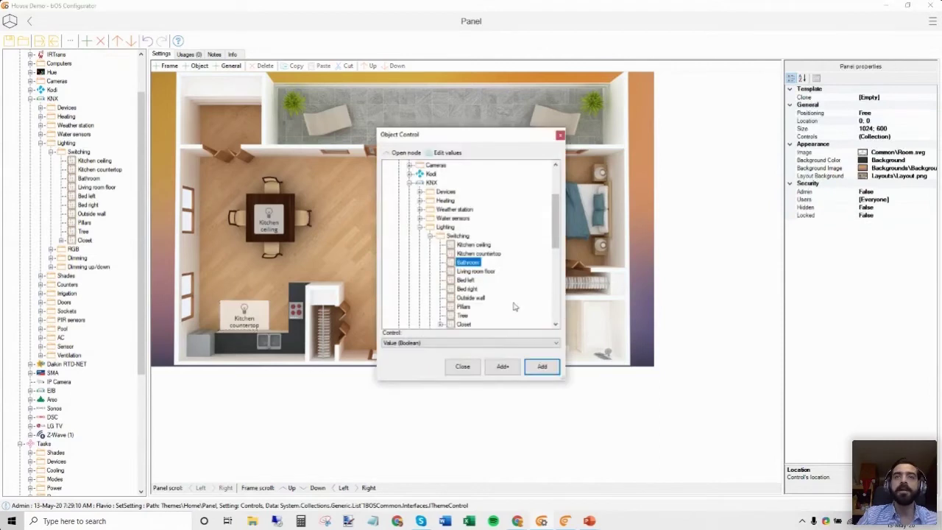
{"action": "left_click", "coordinate": [542, 368]}
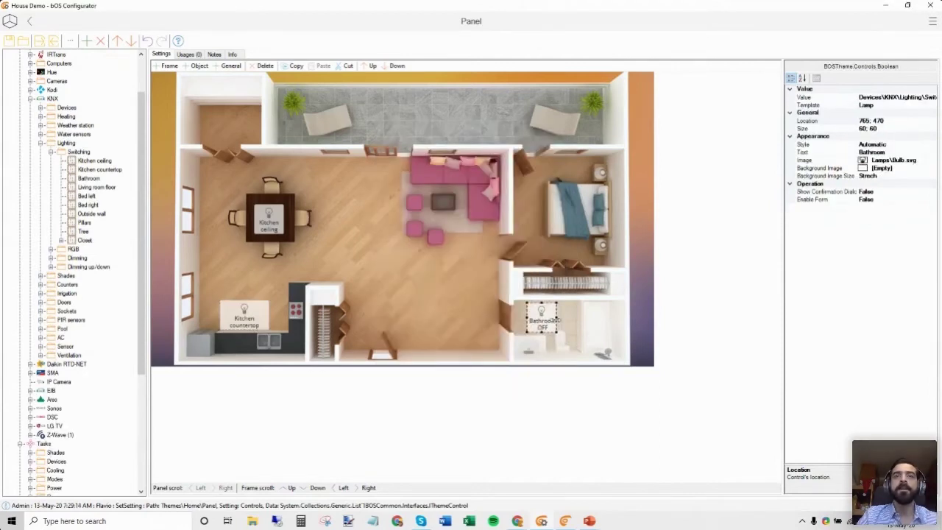
{"action": "left_click_drag", "start_coordinate": [579, 316], "coordinate": [581, 316]}
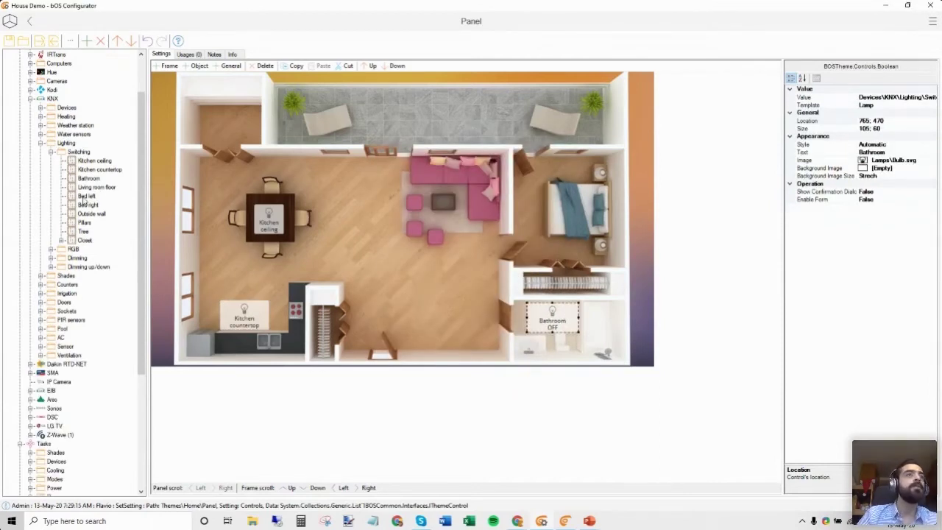
Place the KNX Bed left and Bed right light controls beside the two bedside tables in the bedroom.
{"action": "double_click", "coordinate": [614, 261]}
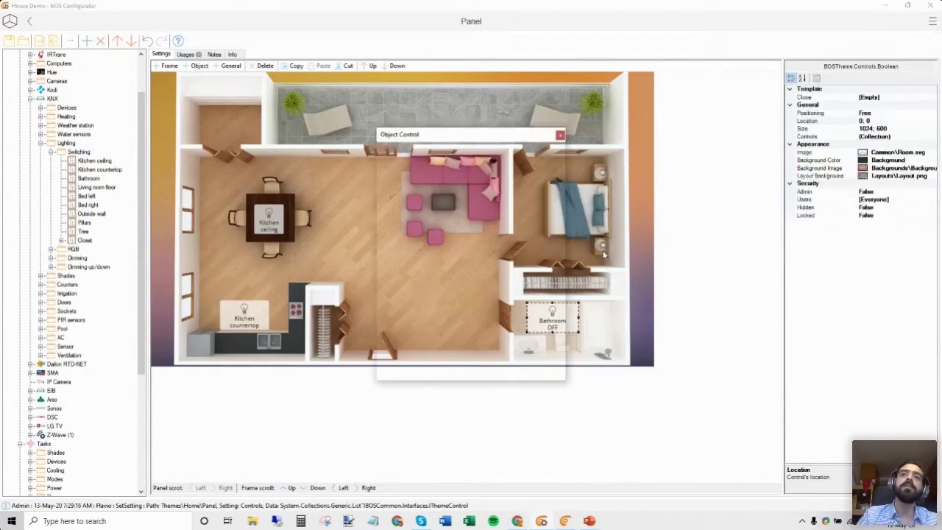
{"action": "left_click", "coordinate": [539, 368]}
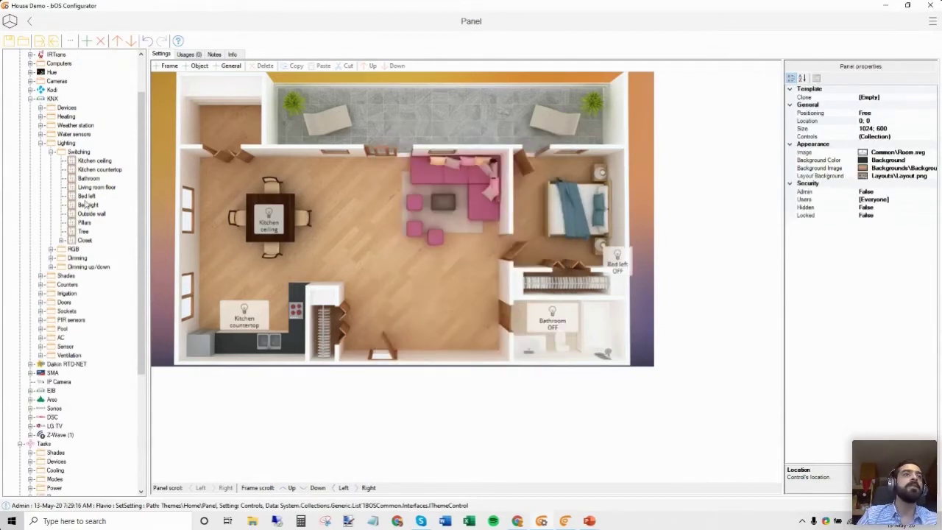
{"action": "double_click", "coordinate": [608, 177]}
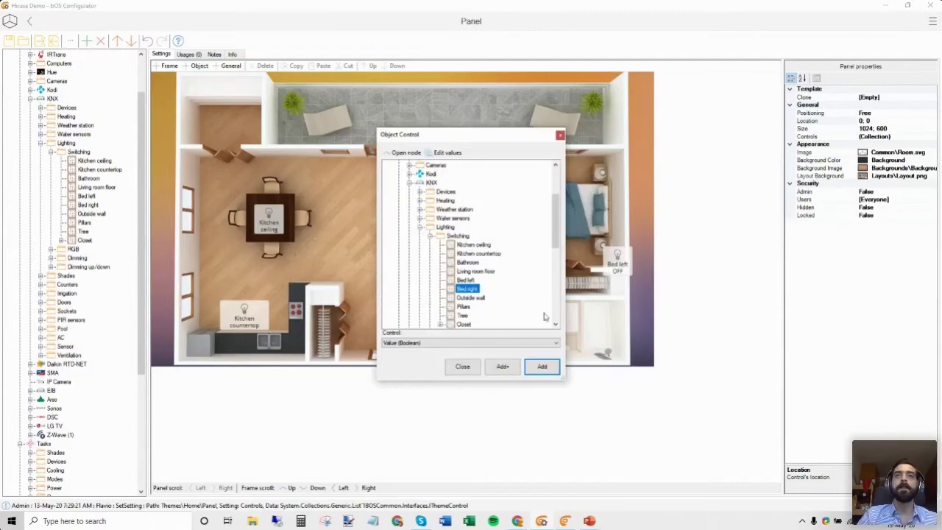
{"action": "left_click", "coordinate": [545, 368]}
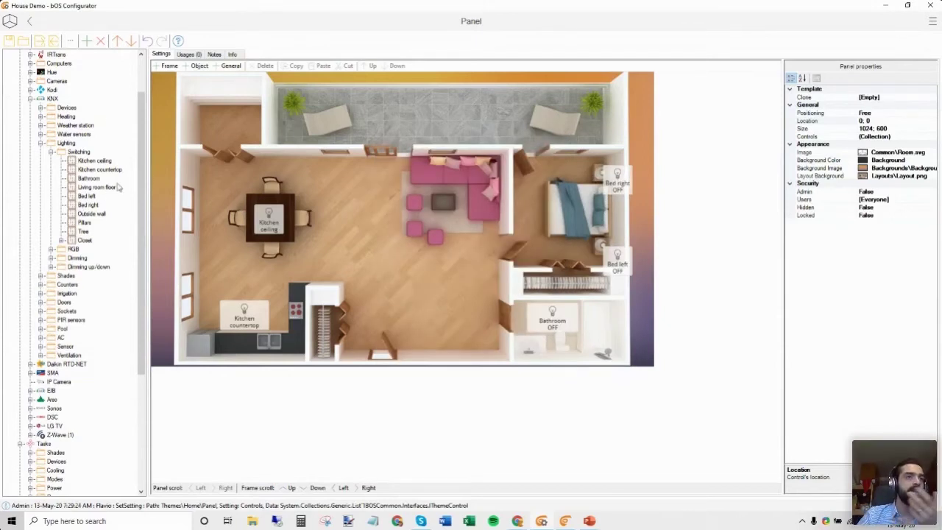
Place the Switch 1 value of the Z-Wave LIGHT Backyard device on the terrace as a Boolean control.
{"action": "left_click", "coordinate": [31, 435]}
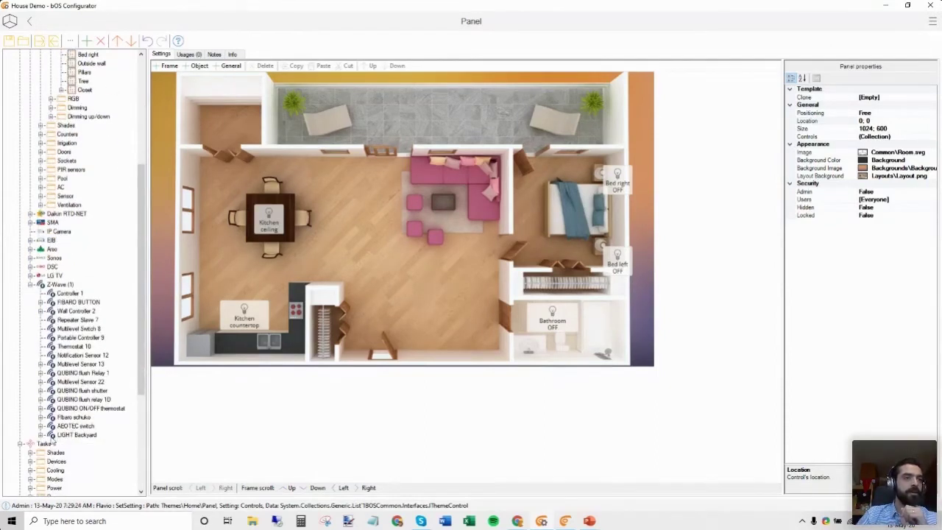
{"action": "left_click", "coordinate": [41, 434]}
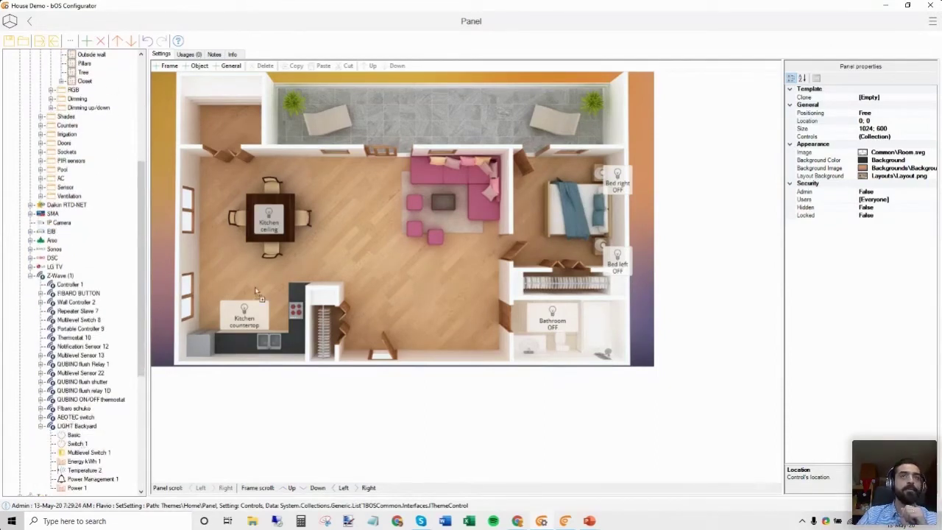
{"action": "double_click", "coordinate": [446, 132]}
{"action": "left_click", "coordinate": [552, 366]}
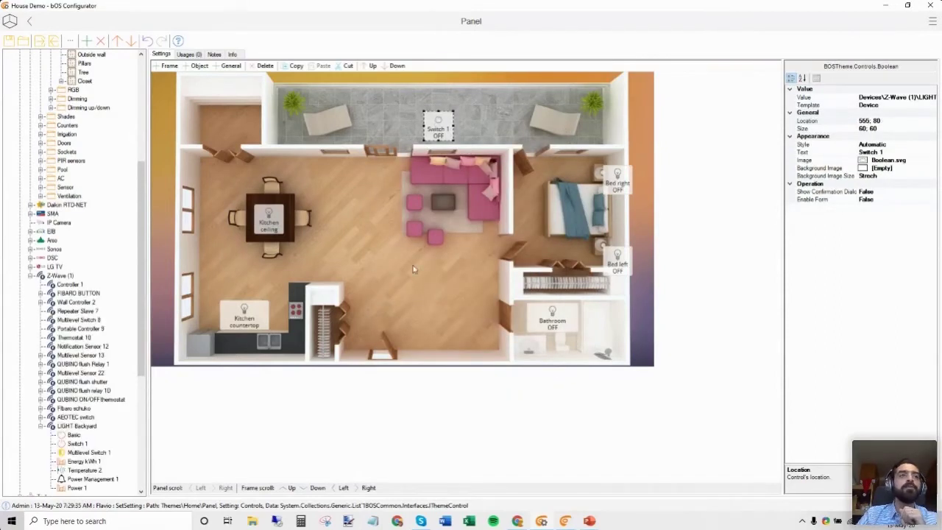
{"action": "left_click", "coordinate": [404, 210]}
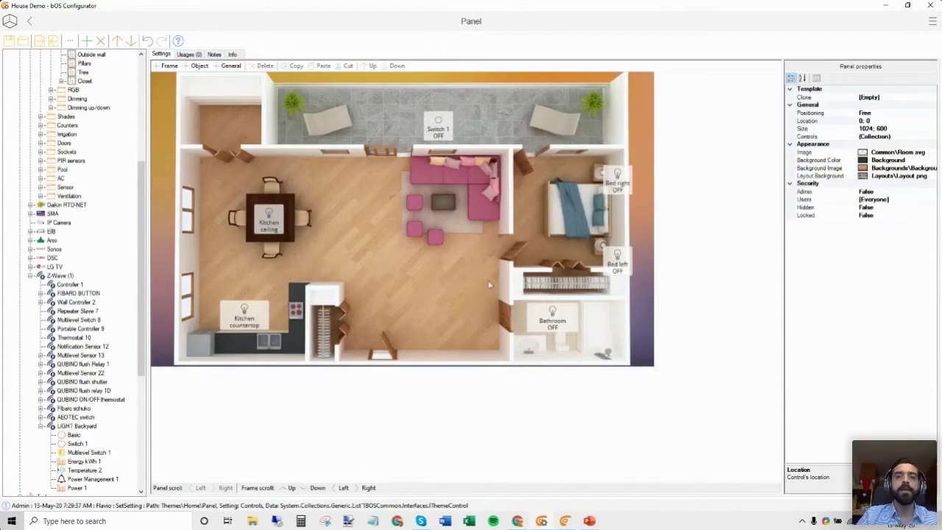
Switch to bOS Client, open the new Panel page, and toggle the Kitchen ceiling, Switch 1 and Kitchen countertop controls.
{"action": "left_click", "coordinate": [573, 521]}
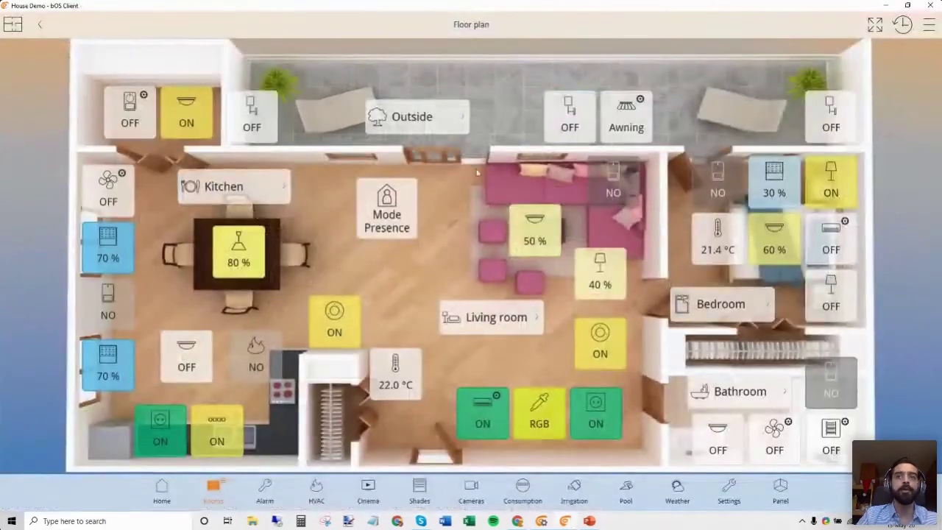
{"action": "left_click", "coordinate": [781, 493]}
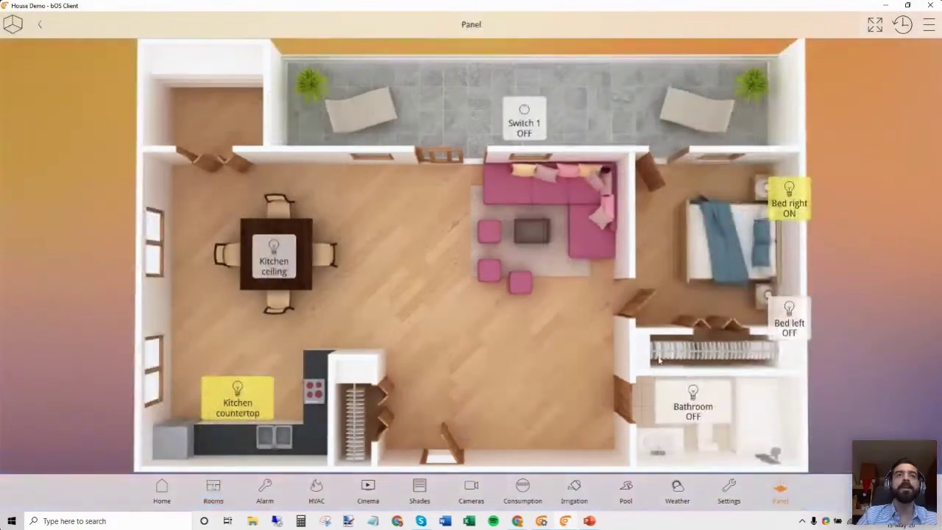
{"action": "left_click", "coordinate": [271, 272]}
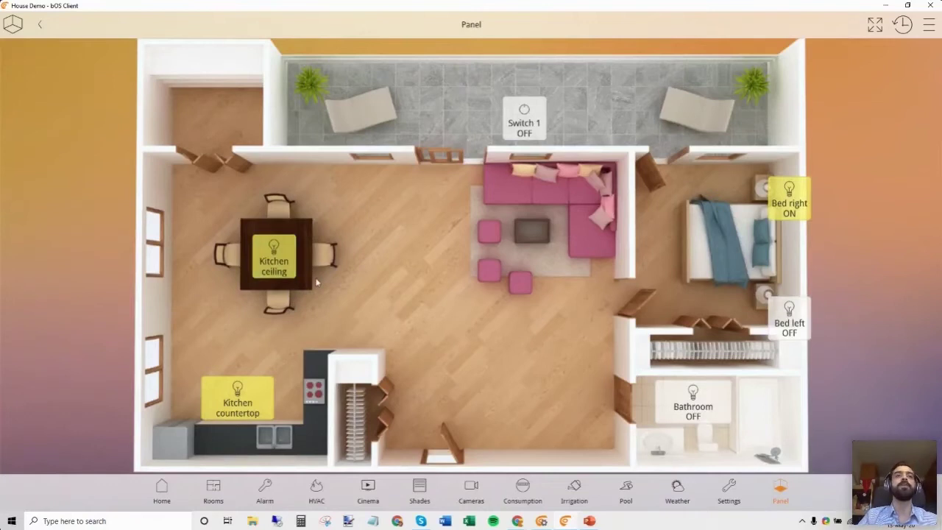
{"action": "left_click", "coordinate": [263, 264]}
{"action": "left_click", "coordinate": [527, 128]}
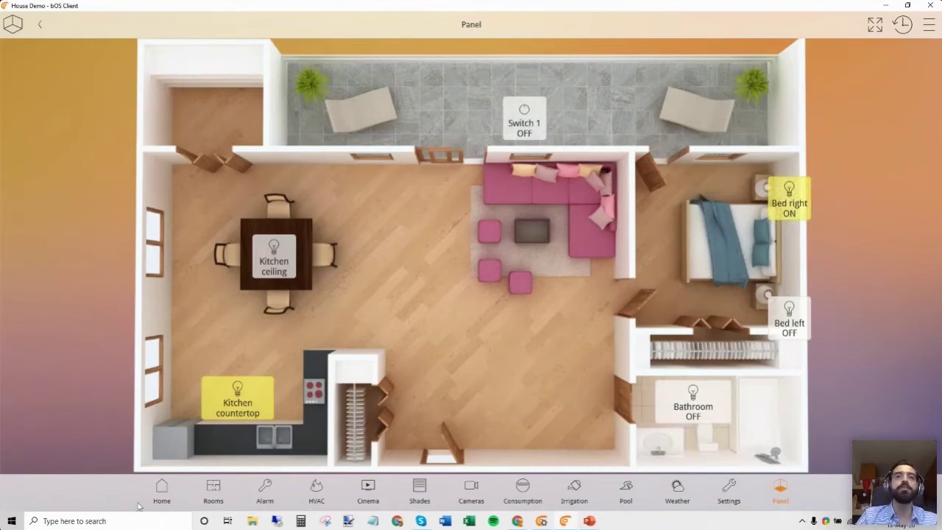
{"action": "left_click", "coordinate": [263, 394]}
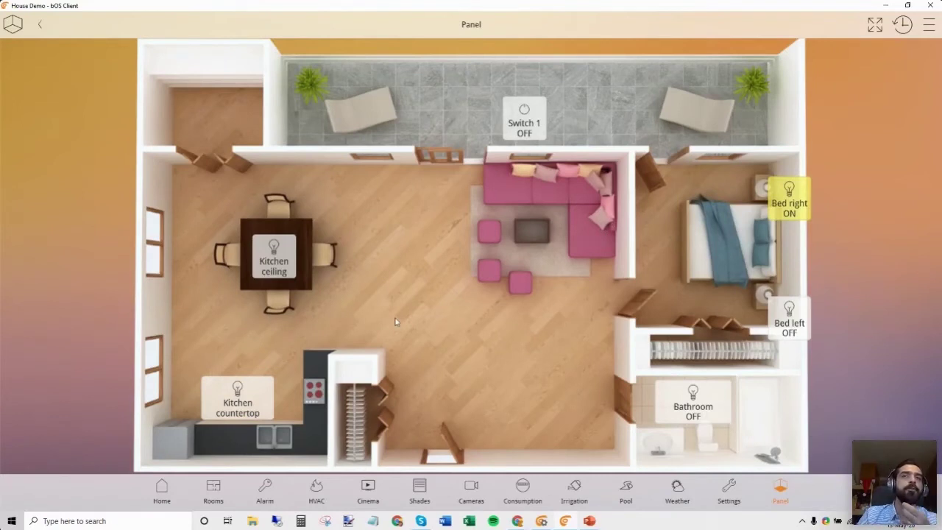
{"action": "left_click", "coordinate": [283, 267]}
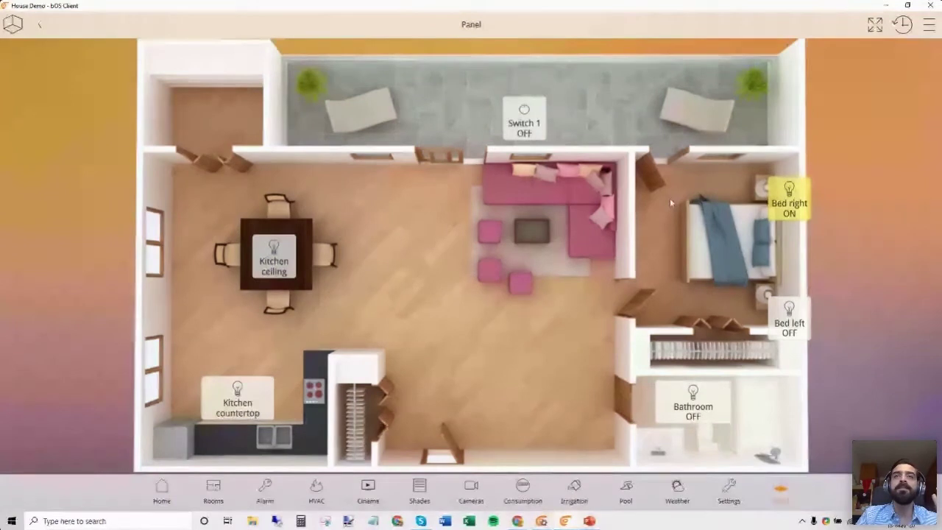
{"action": "left_click", "coordinate": [292, 250]}
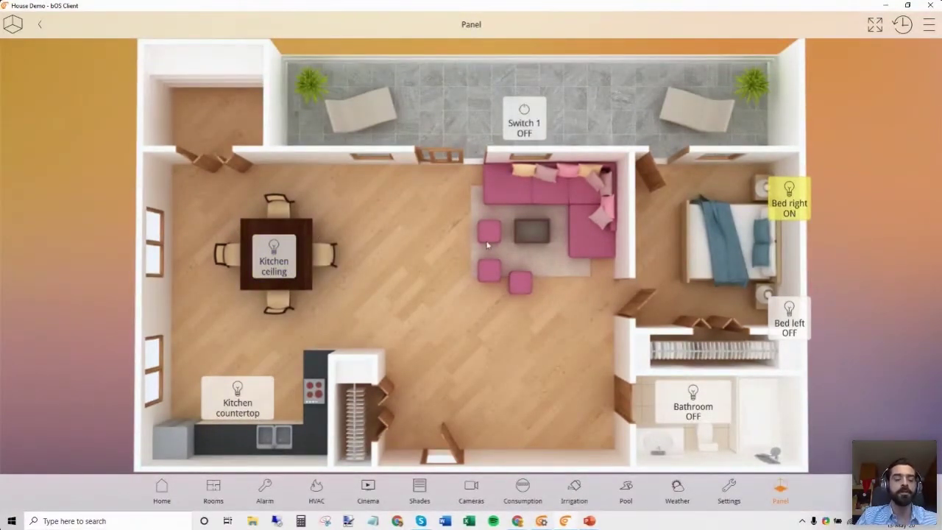
Switch to bOS Configurator and enlarge the Kitchen ceiling control over the dining table to 120 × 105.
{"action": "left_click", "coordinate": [543, 522]}
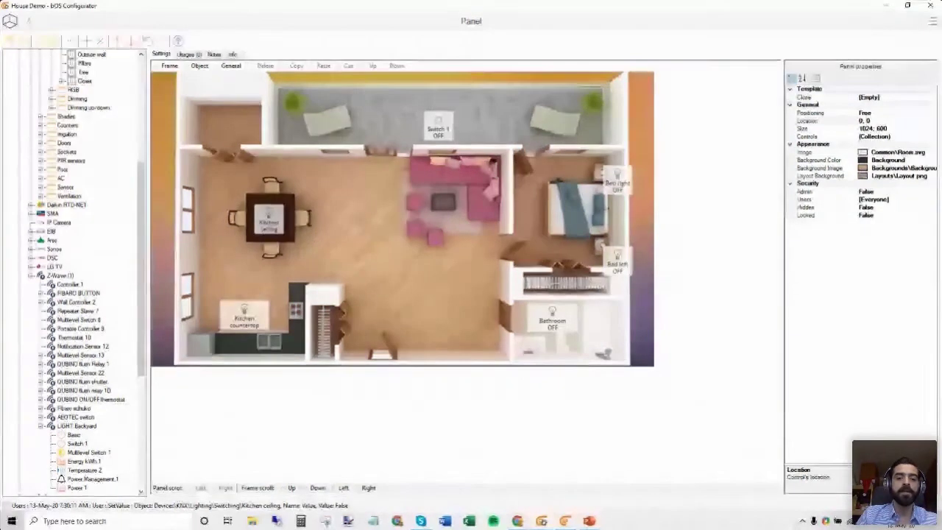
{"action": "left_click", "coordinate": [272, 228]}
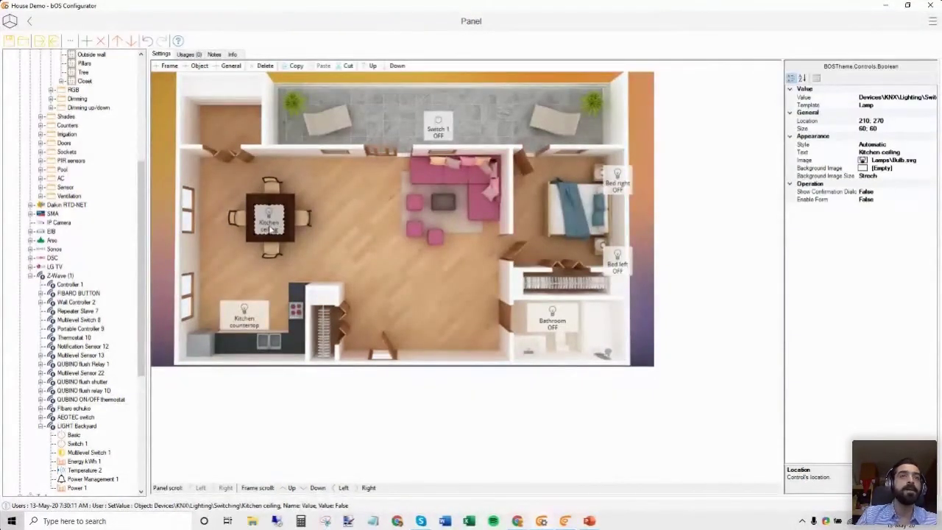
{"action": "left_click_drag", "start_coordinate": [300, 248], "coordinate": [311, 250]}
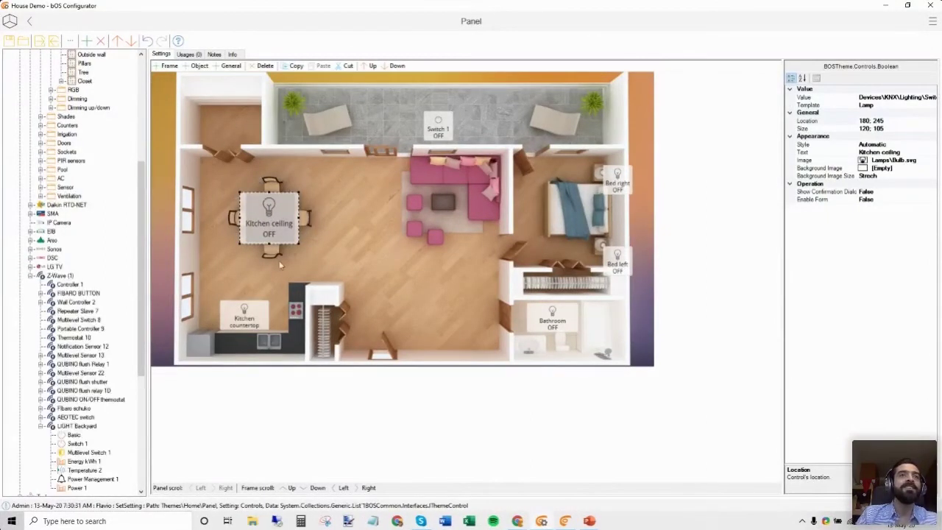
Set the Kitchen ceiling control's style to Manual and its back color to green (180; 0; 255; 0).
{"action": "left_click", "coordinate": [866, 144]}
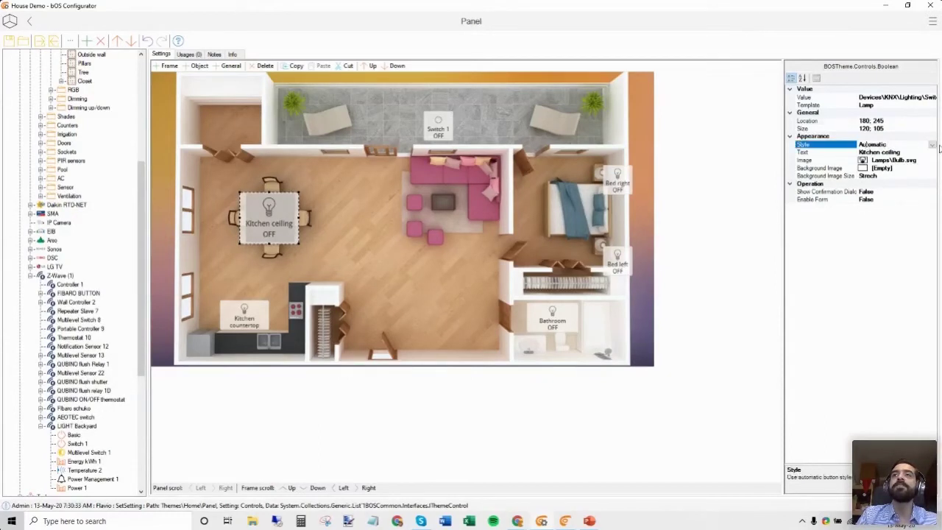
{"action": "left_click", "coordinate": [933, 145]}
{"action": "left_click", "coordinate": [910, 160]}
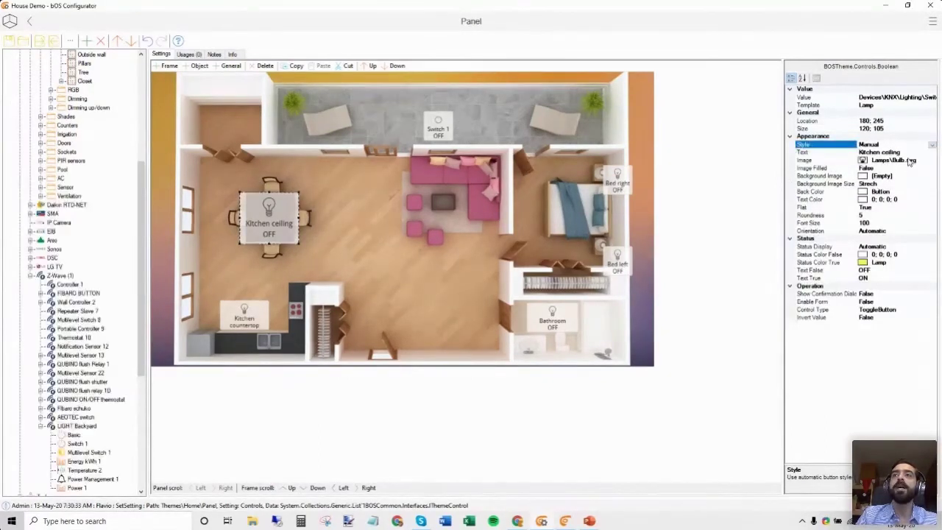
{"action": "left_click", "coordinate": [896, 192]}
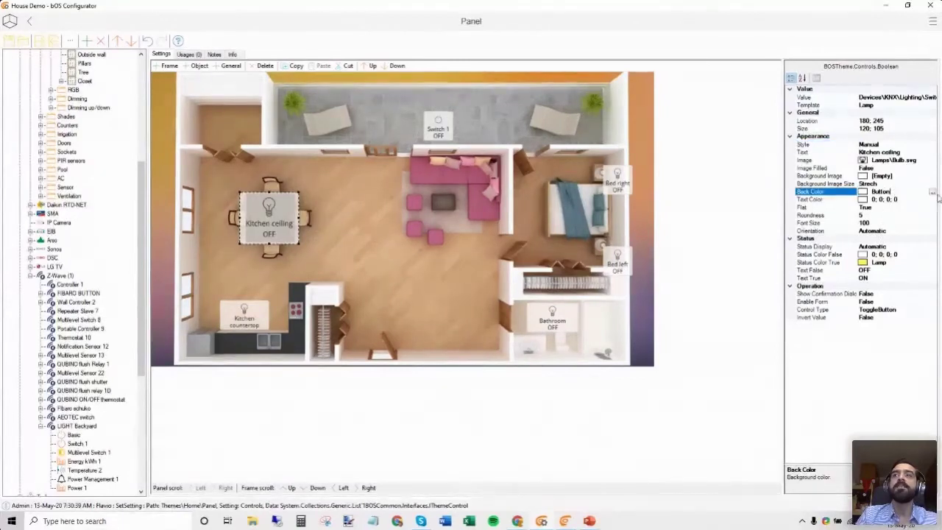
{"action": "left_click", "coordinate": [932, 193]}
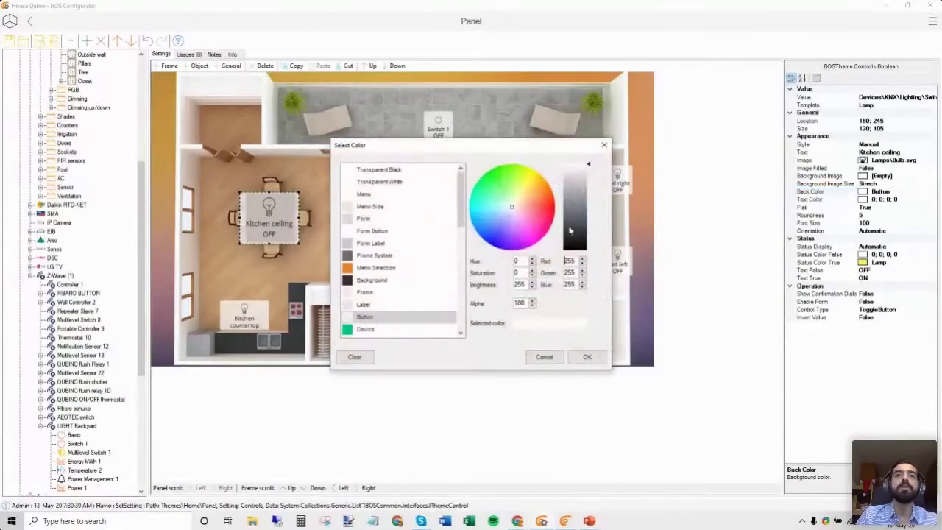
{"action": "left_click", "coordinate": [589, 358]}
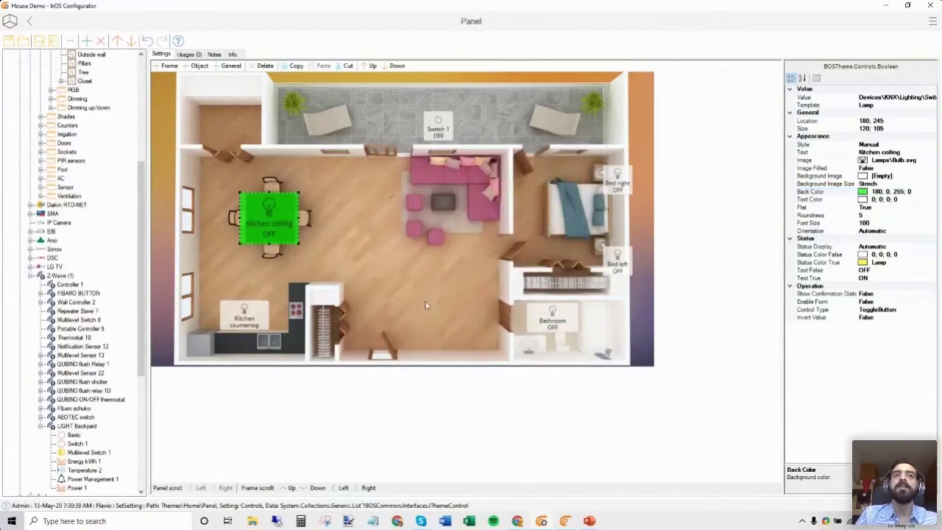
Set the Kitchen ceiling control's text color to blue (255; 0; 90; 255).
{"action": "left_click", "coordinate": [913, 198]}
{"action": "left_click", "coordinate": [932, 200]}
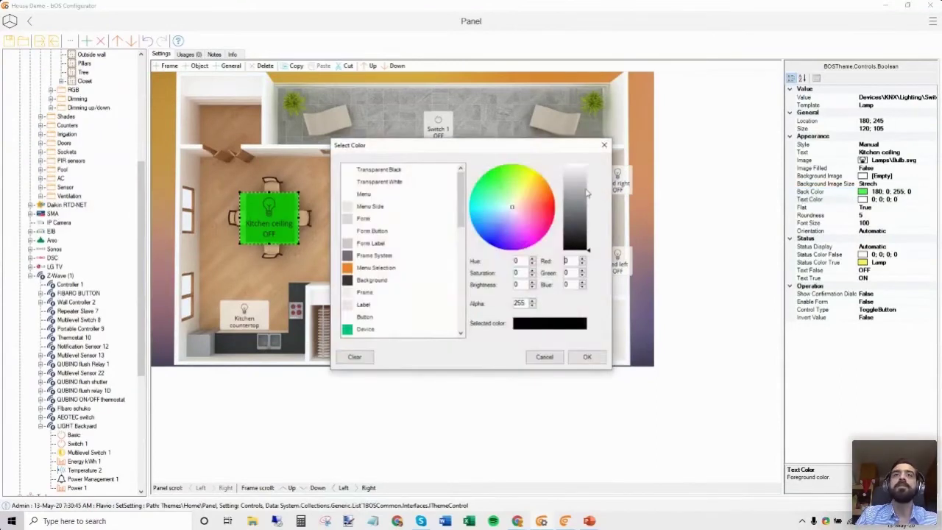
{"action": "left_click", "coordinate": [480, 234]}
{"action": "left_click", "coordinate": [575, 167]}
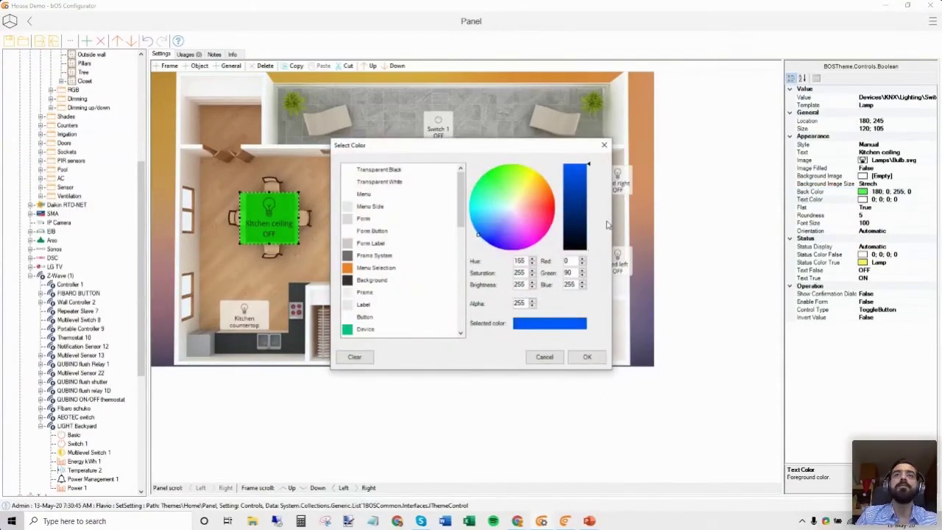
{"action": "left_click", "coordinate": [589, 357]}
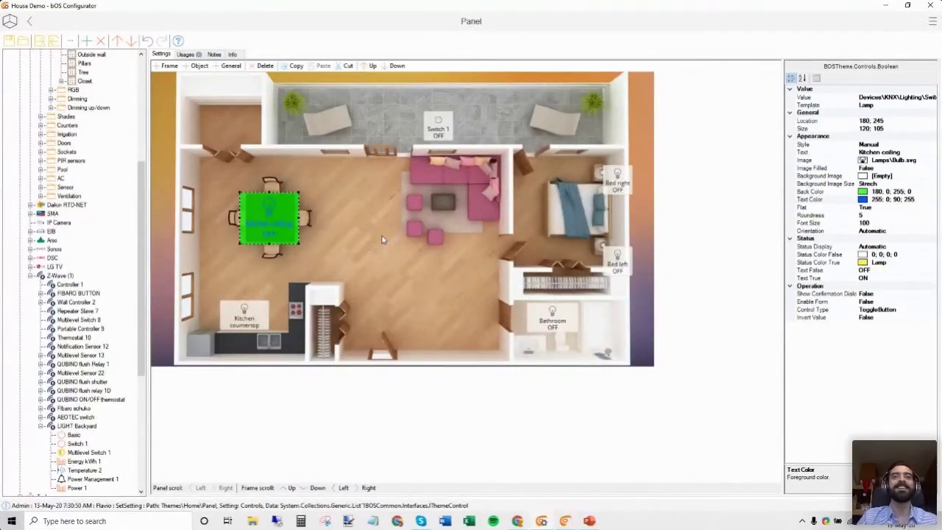
{"action": "left_click", "coordinate": [359, 291]}
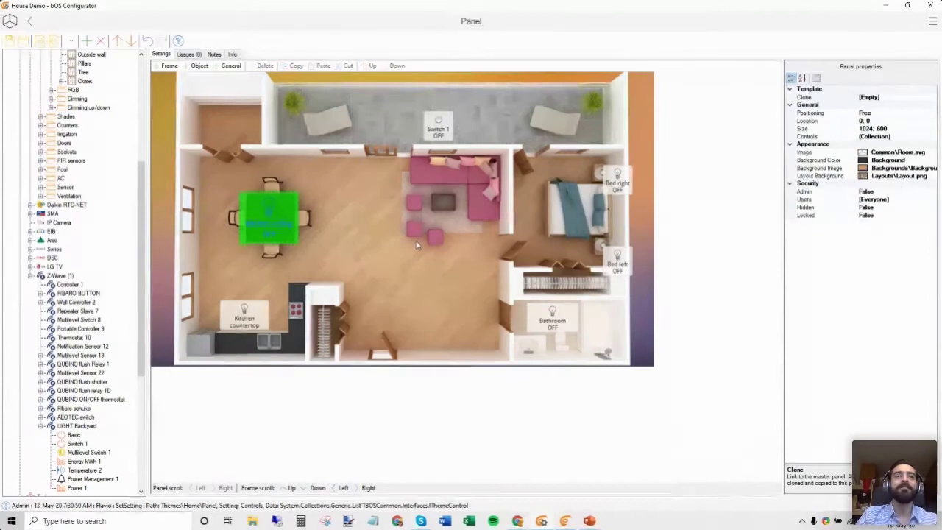
Switch to bOS Client and toggle the restyled Kitchen ceiling light to check its appearance.
{"action": "left_click", "coordinate": [573, 521]}
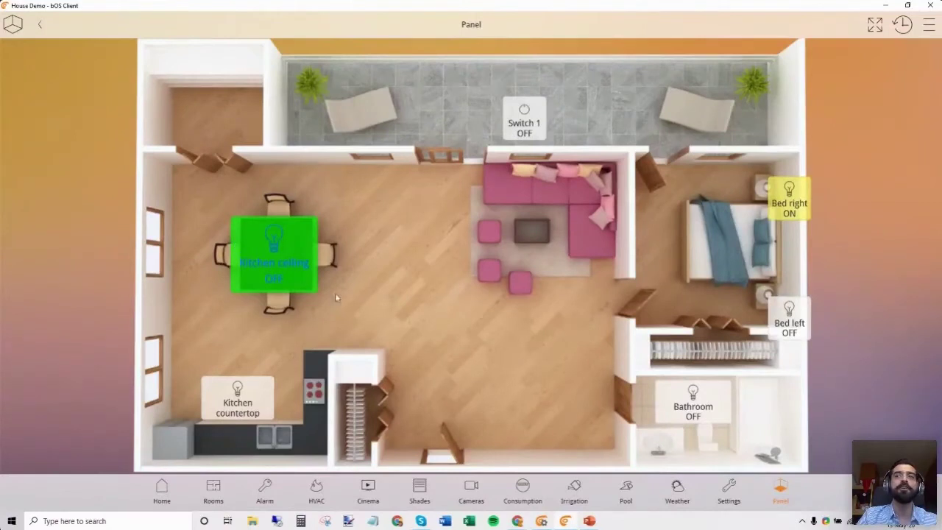
{"action": "left_click", "coordinate": [278, 268]}
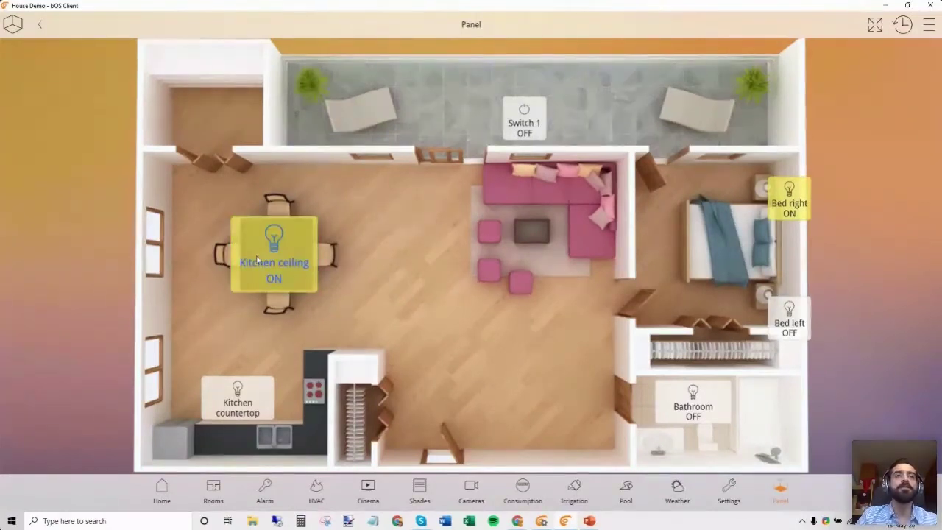
Switch back to bOS Configurator and widen the Kitchen ceiling control to 300 × 105.
{"action": "key", "text": "alt+Tab"}
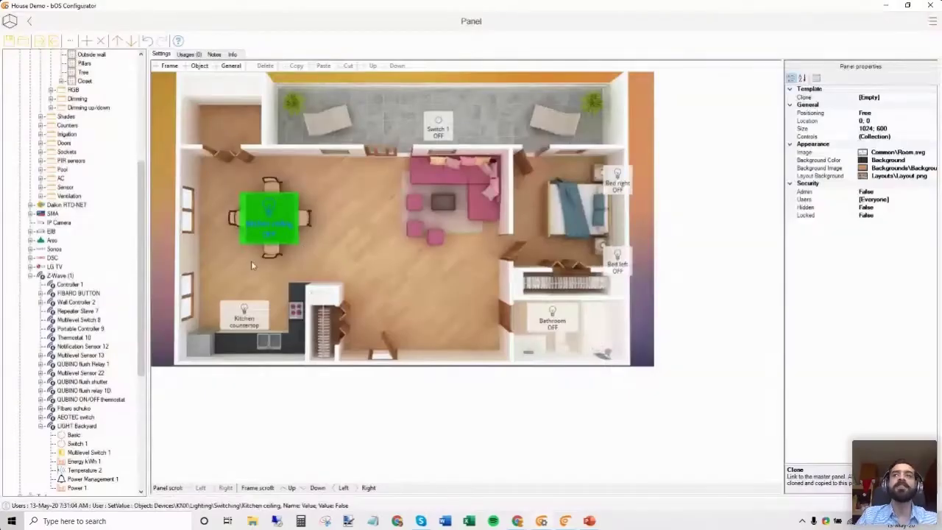
{"action": "left_click", "coordinate": [286, 232]}
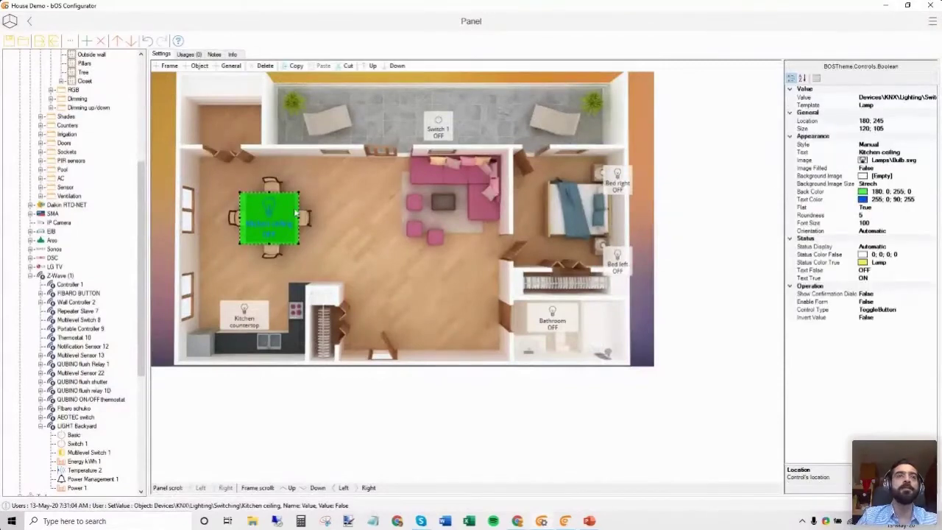
{"action": "left_click_drag", "start_coordinate": [298, 218], "coordinate": [388, 218]}
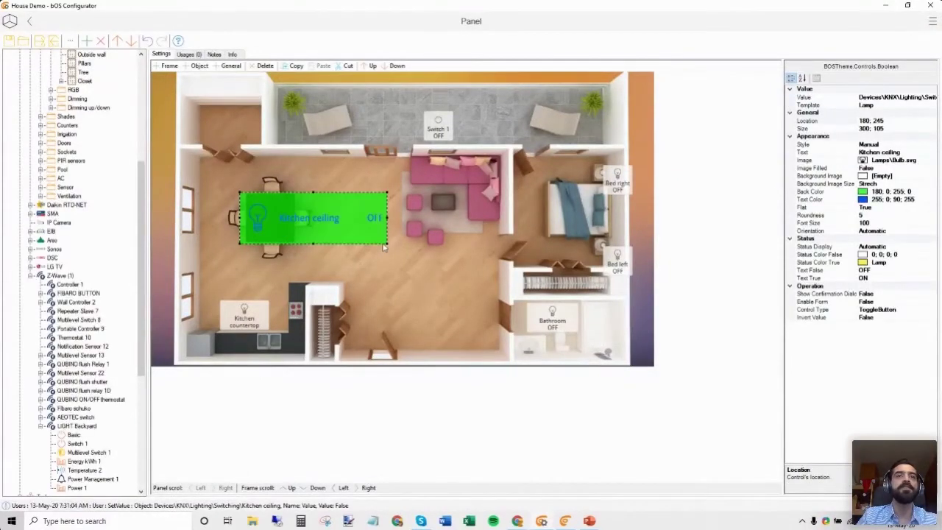
Change the Kitchen ceiling control's image to Ceiling.svg from the Lamps library folder.
{"action": "left_click", "coordinate": [910, 160]}
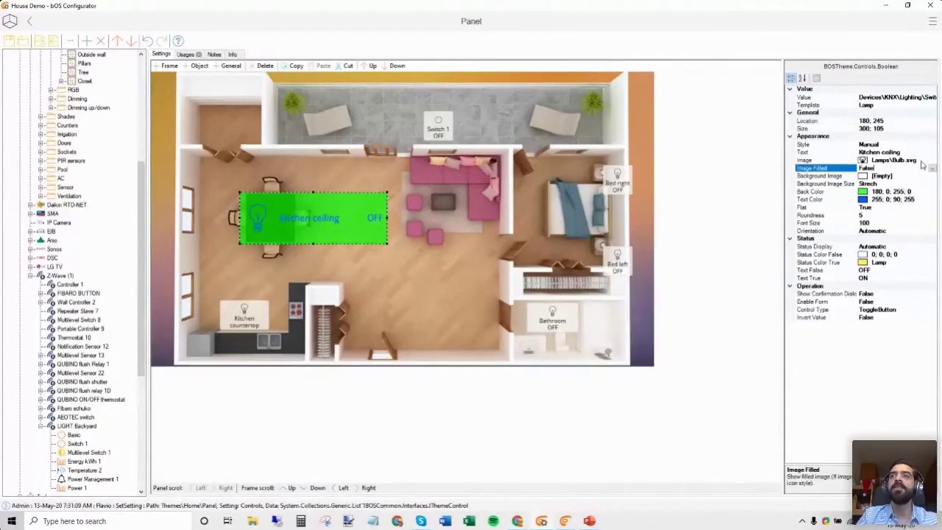
{"action": "left_click", "coordinate": [932, 161]}
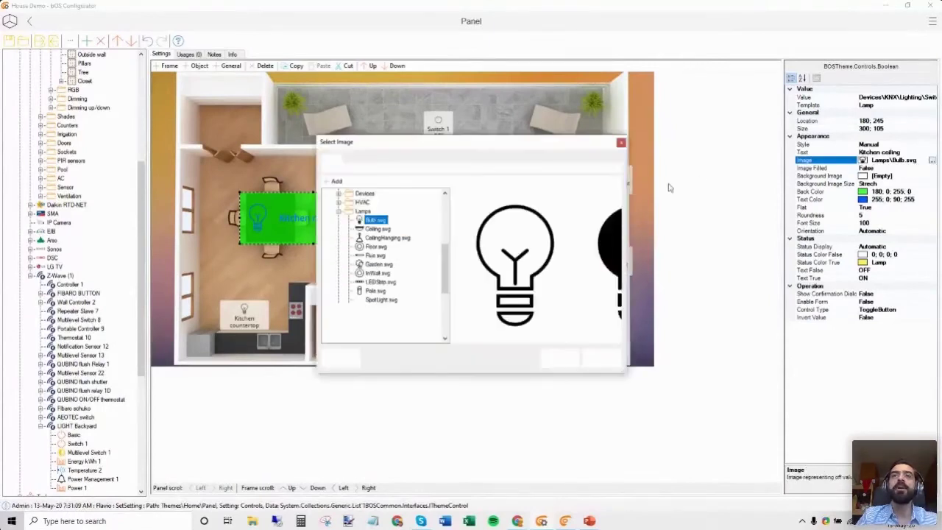
{"action": "left_click", "coordinate": [378, 228]}
{"action": "left_click", "coordinate": [601, 357]}
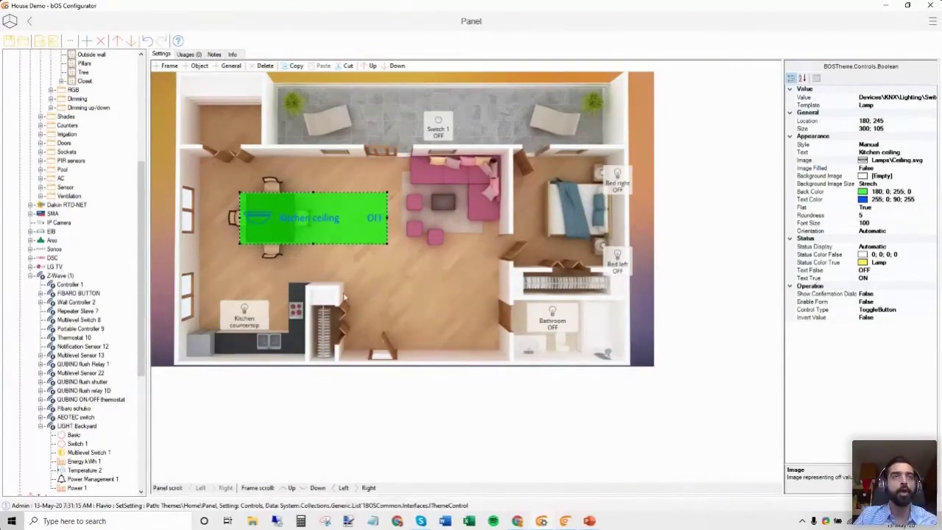
Add a new panel under the Home theme, keeping the suggested name.
{"action": "left_click", "coordinate": [400, 280]}
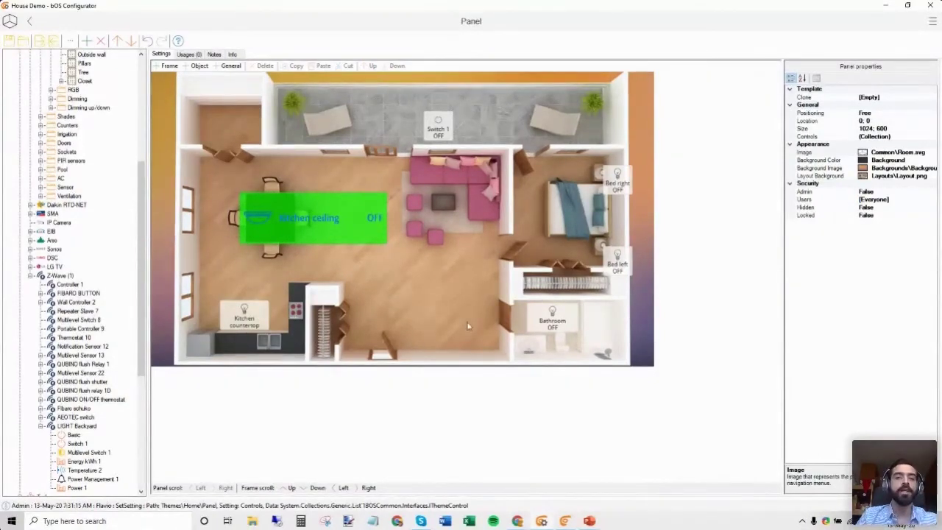
{"action": "scroll", "coordinate": [59, 374], "scroll_direction": "down", "scroll_amount": 9}
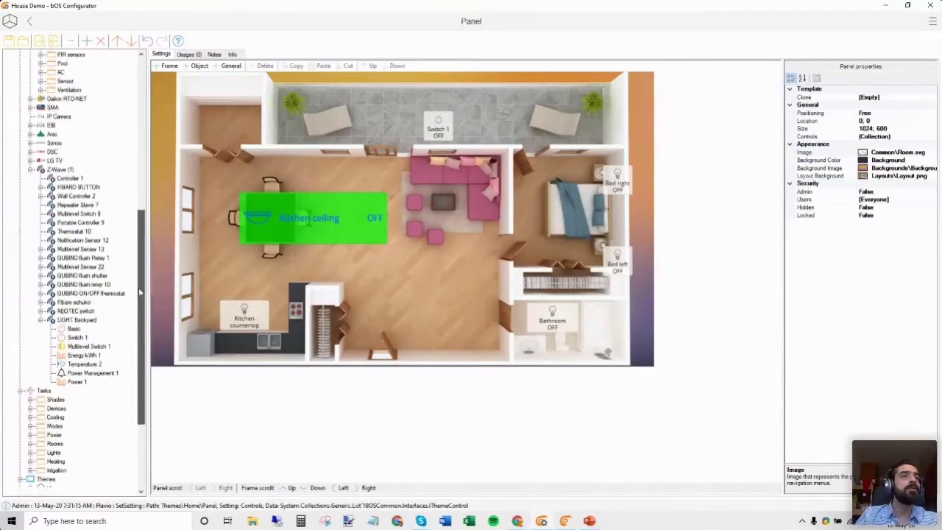
{"action": "left_click", "coordinate": [53, 363]}
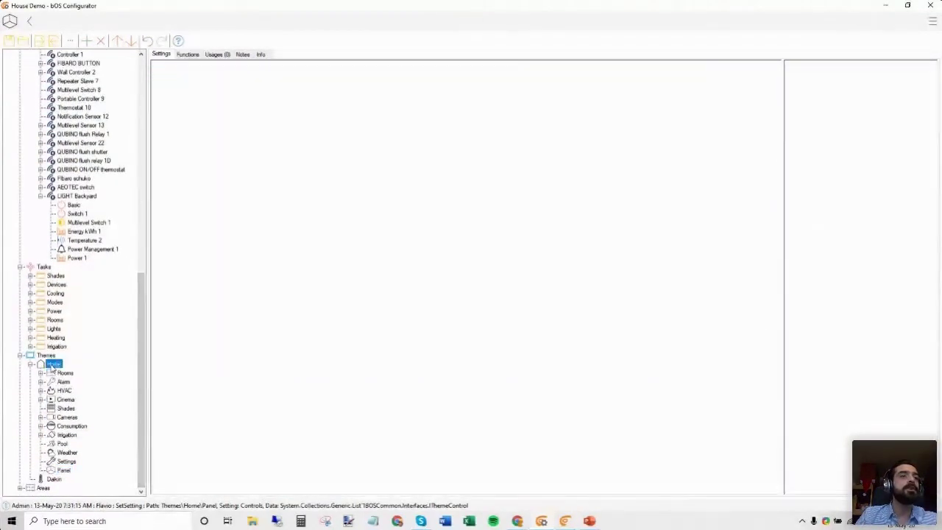
{"action": "right_click", "coordinate": [51, 364]}
{"action": "left_click", "coordinate": [78, 292]}
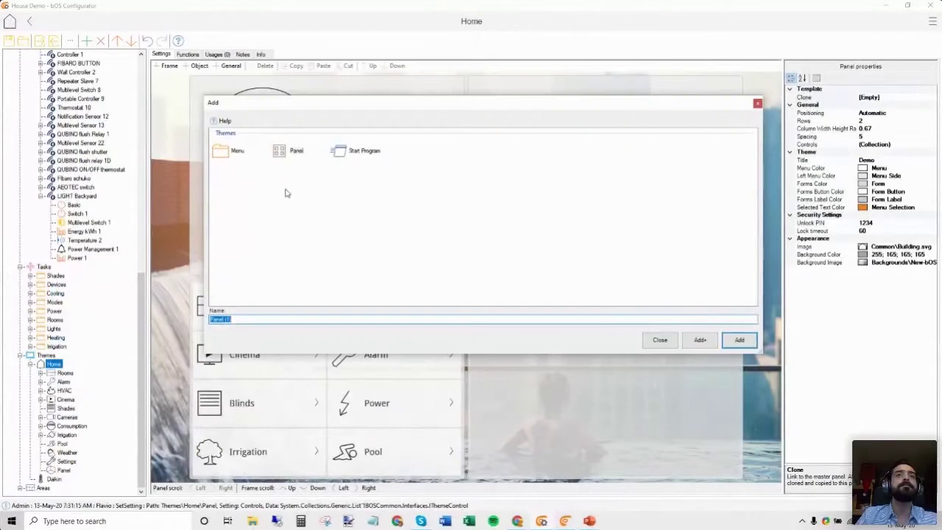
{"action": "left_click", "coordinate": [286, 151]}
{"action": "key", "text": "Return"}
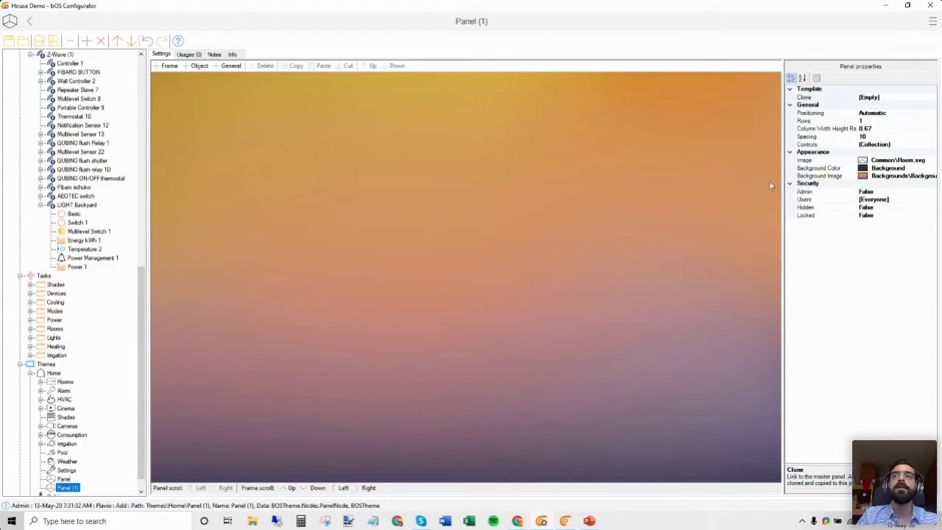
Add two frames side by side to the new empty panel.
{"action": "right_click", "coordinate": [292, 219]}
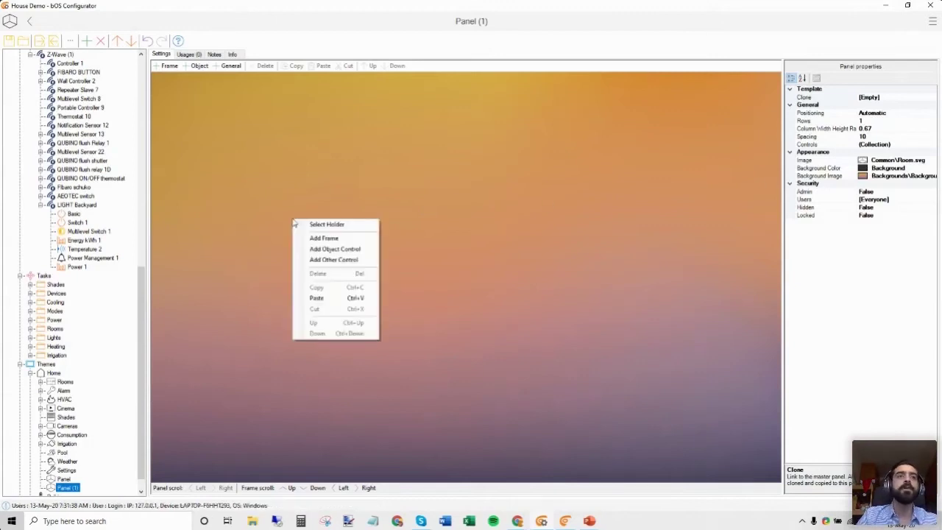
{"action": "left_click", "coordinate": [342, 237]}
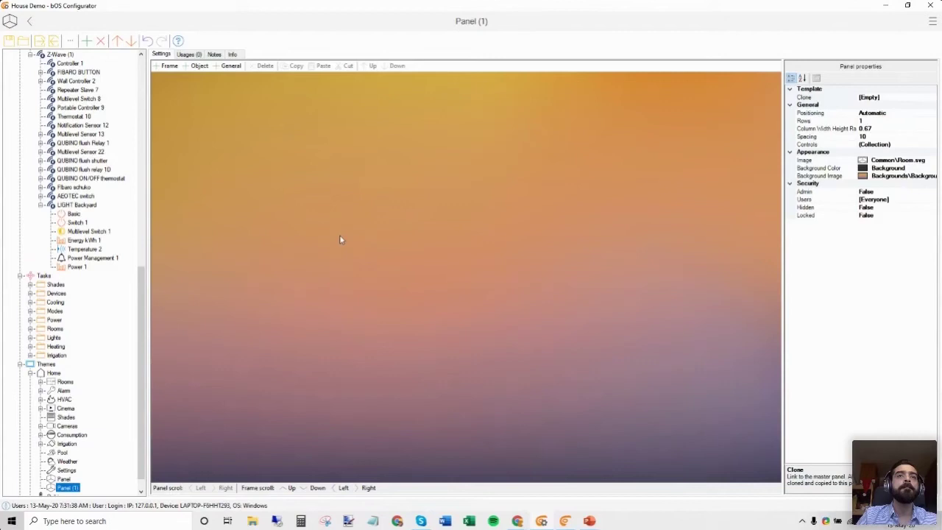
{"action": "right_click", "coordinate": [679, 262]}
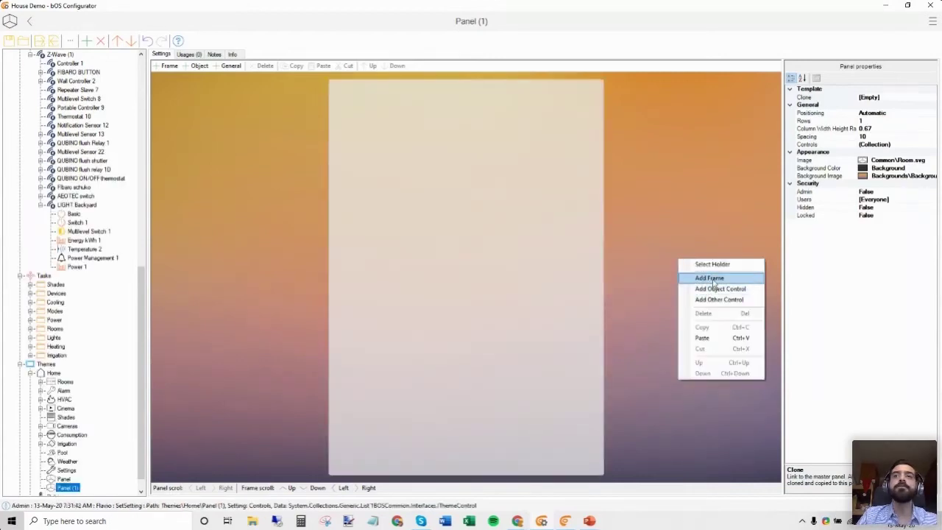
{"action": "left_click", "coordinate": [709, 278]}
Set the first frame's text to Lights and the second frame's text to Shades.
{"action": "left_click", "coordinate": [393, 223]}
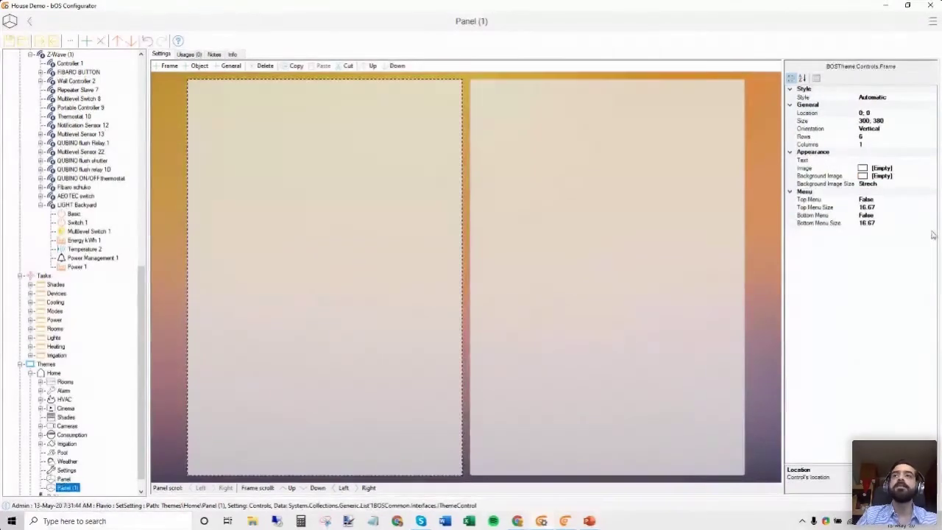
{"action": "left_click", "coordinate": [892, 159]}
{"action": "type", "text": "Lights"}
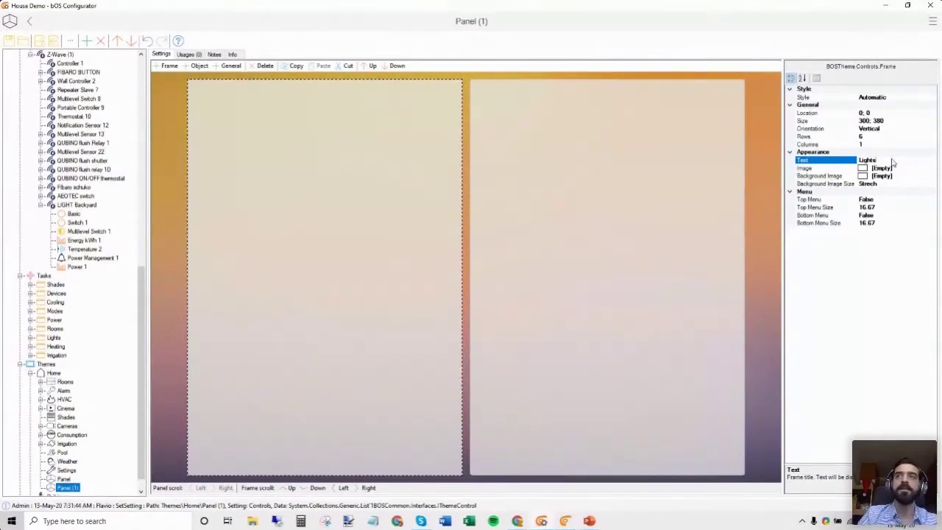
{"action": "key", "text": "Return"}
{"action": "left_click", "coordinate": [631, 185]}
{"action": "left_click", "coordinate": [900, 161]}
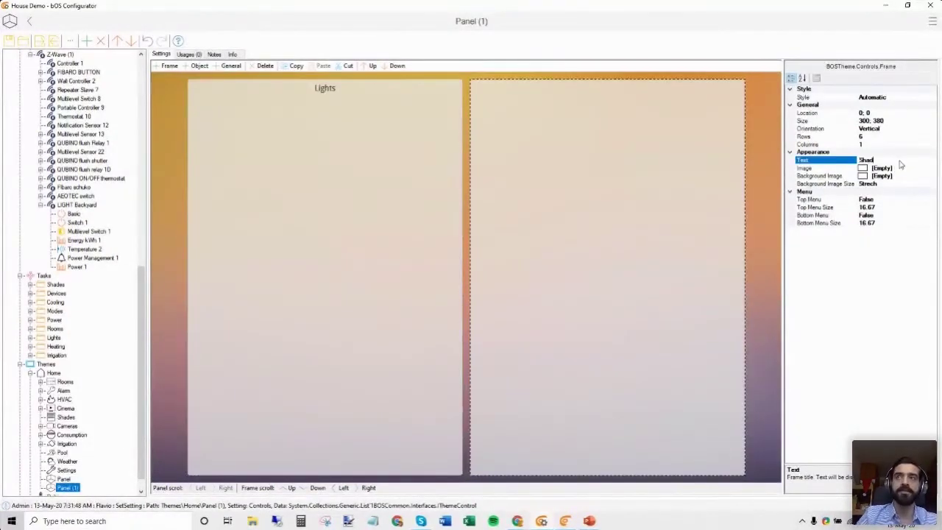
{"action": "key", "text": "Return"}
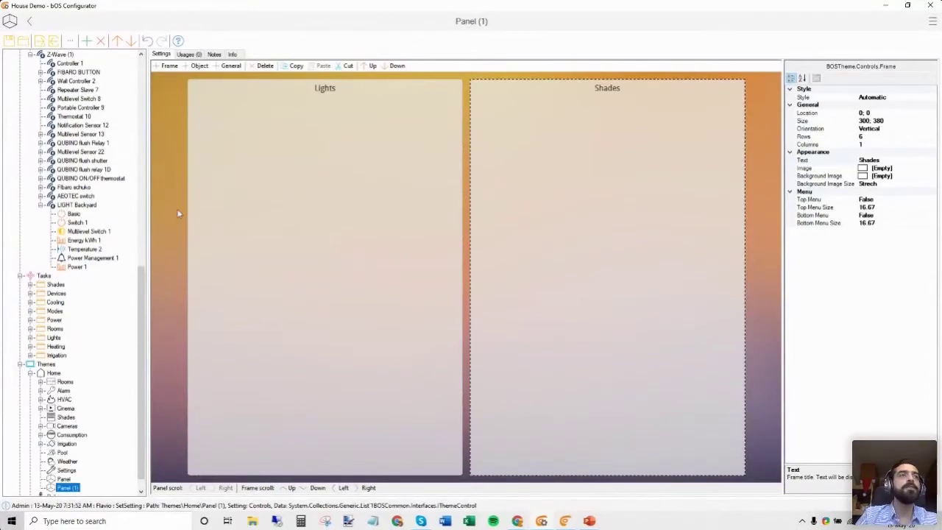
Add the KNX Kitchen ceiling, Kitchen countertop and Bathroom switching values as controls in the Lights frame.
{"action": "left_click_drag", "start_coordinate": [145, 300], "coordinate": [410, 204]}
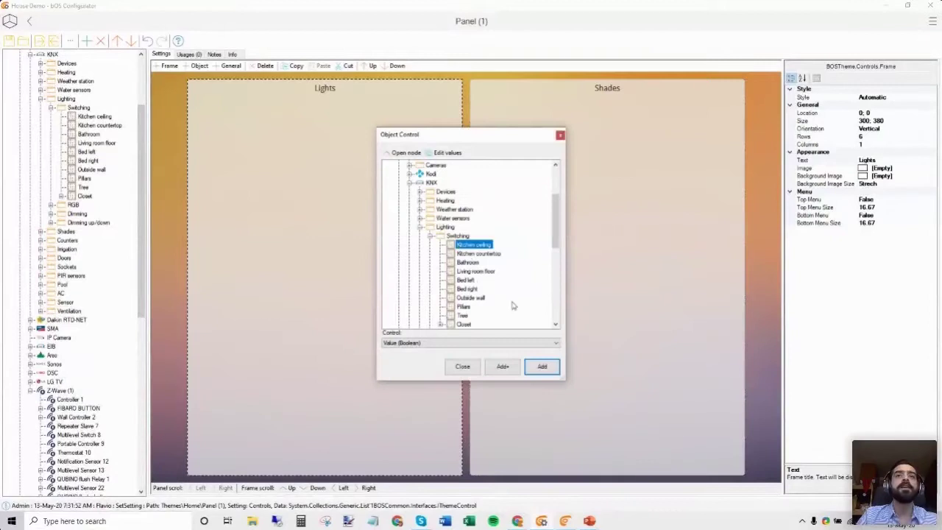
{"action": "left_click", "coordinate": [541, 366]}
{"action": "left_click_drag", "start_coordinate": [84, 128], "coordinate": [288, 197]}
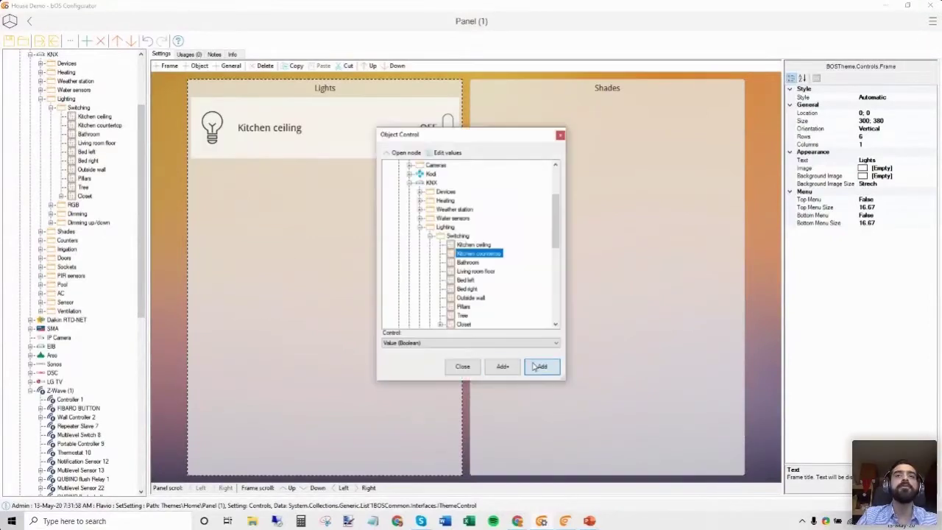
{"action": "left_click", "coordinate": [539, 366]}
{"action": "left_click_drag", "start_coordinate": [90, 136], "coordinate": [250, 233]}
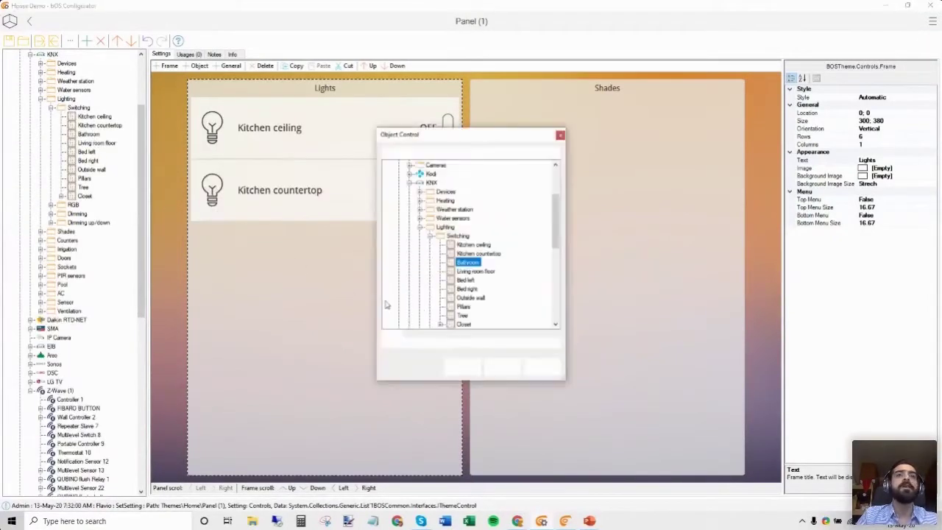
{"action": "left_click", "coordinate": [541, 365]}
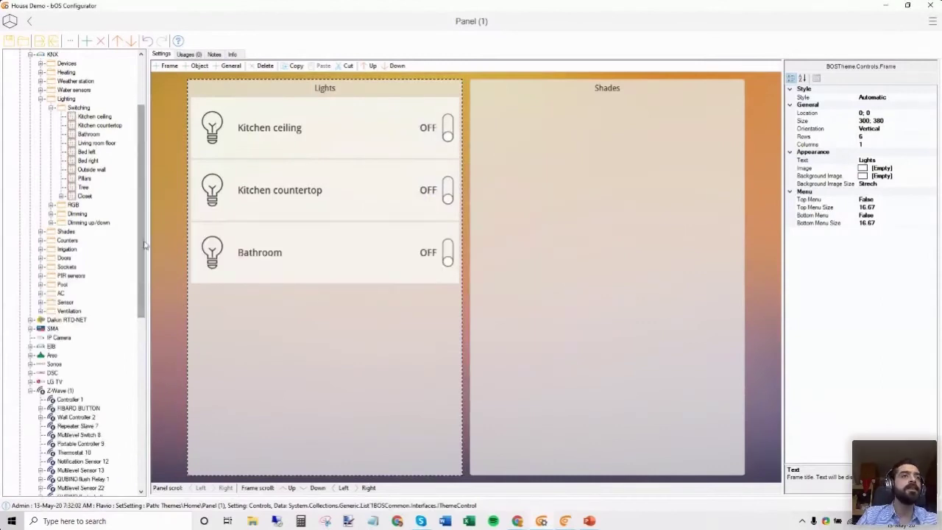
Add the Boolean value of Switch 1 from the Z-Wave LIGHT Backyard device to the Lights frame.
{"action": "left_click_drag", "start_coordinate": [145, 245], "coordinate": [144, 296]}
{"action": "scroll", "coordinate": [118, 346], "scroll_direction": "down", "scroll_amount": 2}
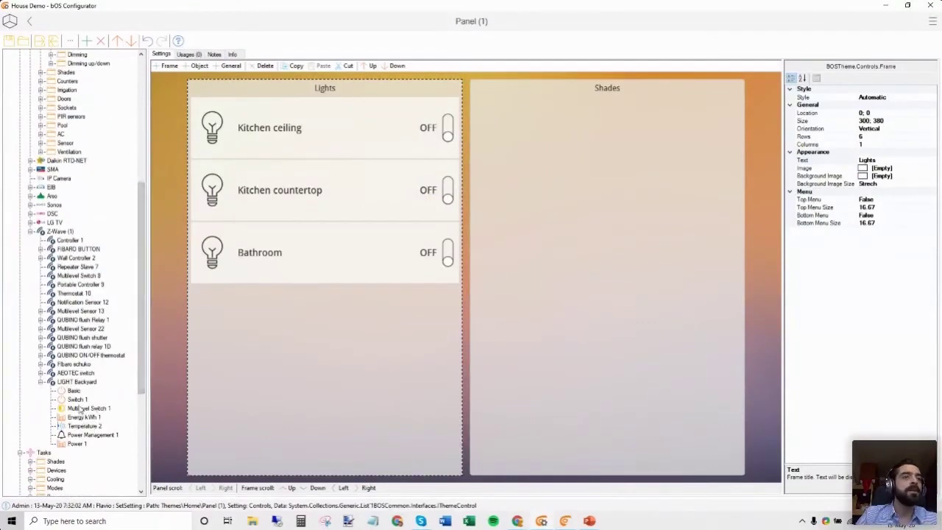
{"action": "left_click_drag", "start_coordinate": [78, 402], "coordinate": [263, 340]}
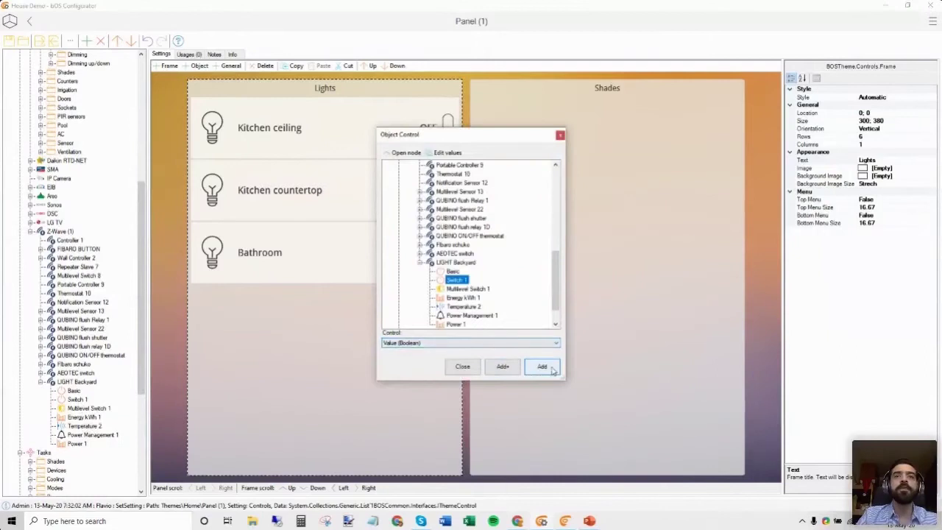
{"action": "left_click", "coordinate": [542, 365]}
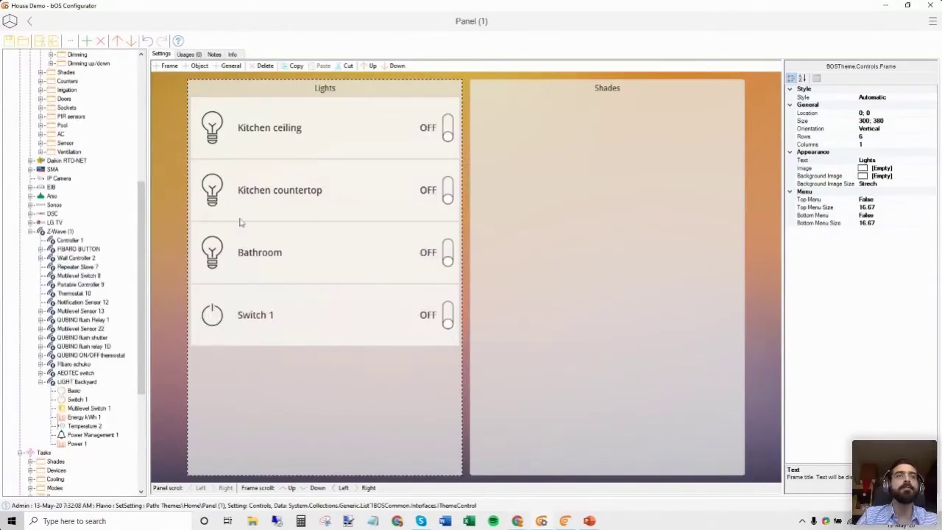
Add the KNX Bedroom, Kitchen and Living room 1 shutters as controls in the Shades frame.
{"action": "scroll", "coordinate": [142, 184], "scroll_direction": "up", "scroll_amount": 6}
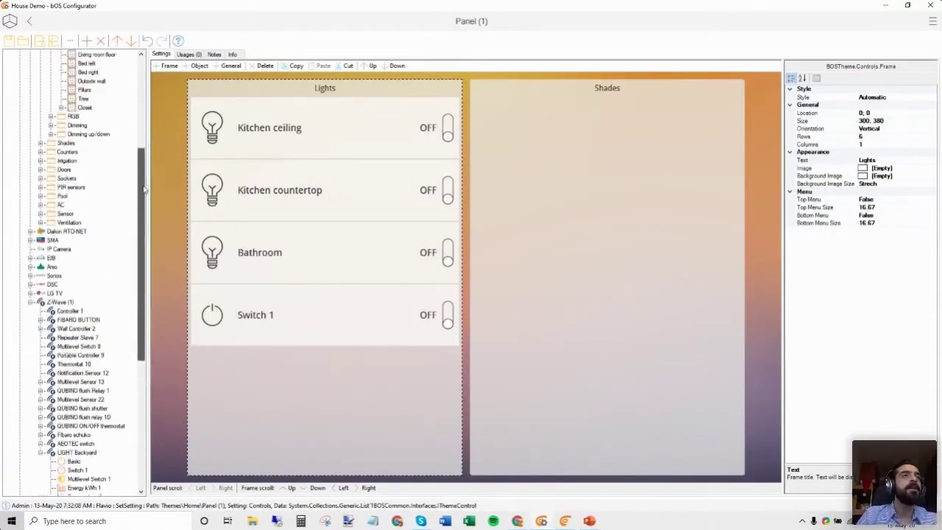
{"action": "left_click", "coordinate": [41, 222]}
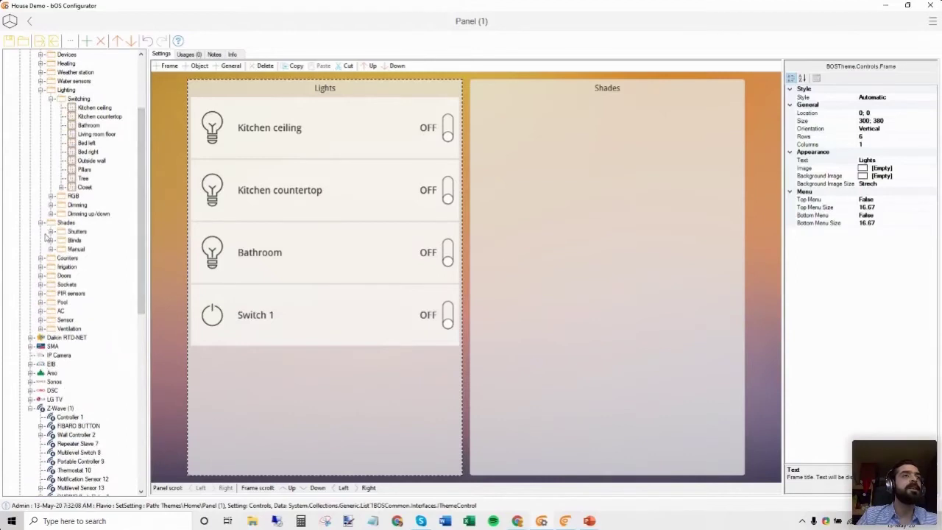
{"action": "left_click", "coordinate": [50, 231]}
{"action": "left_click", "coordinate": [486, 228]}
{"action": "left_click_drag", "start_coordinate": [486, 228], "coordinate": [485, 229]}
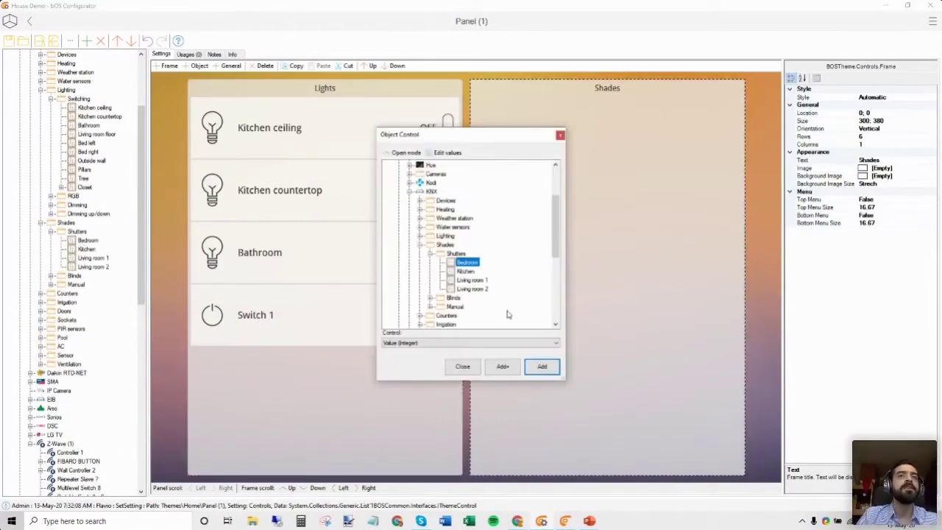
{"action": "left_click", "coordinate": [545, 366]}
{"action": "left_click_drag", "start_coordinate": [88, 249], "coordinate": [521, 243]}
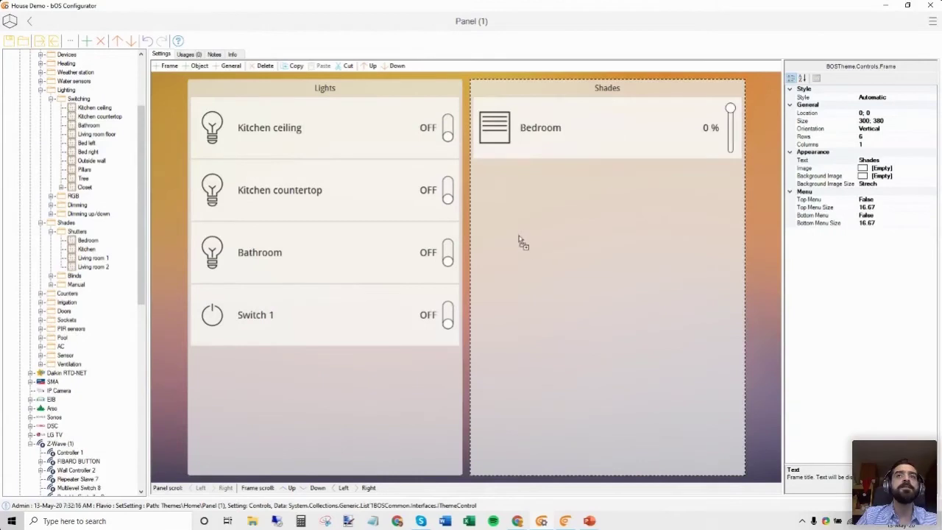
{"action": "left_click", "coordinate": [540, 368]}
{"action": "left_click_drag", "start_coordinate": [86, 262], "coordinate": [517, 261]}
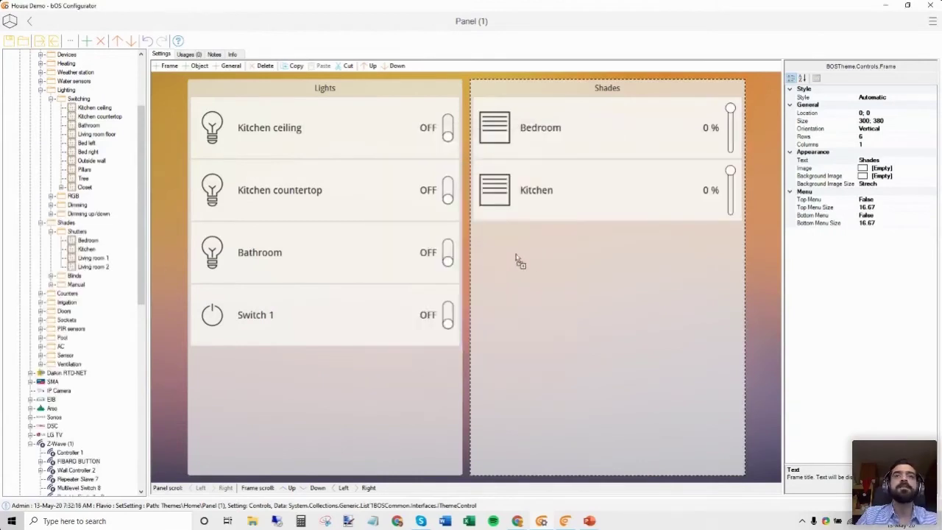
{"action": "left_click", "coordinate": [540, 366]}
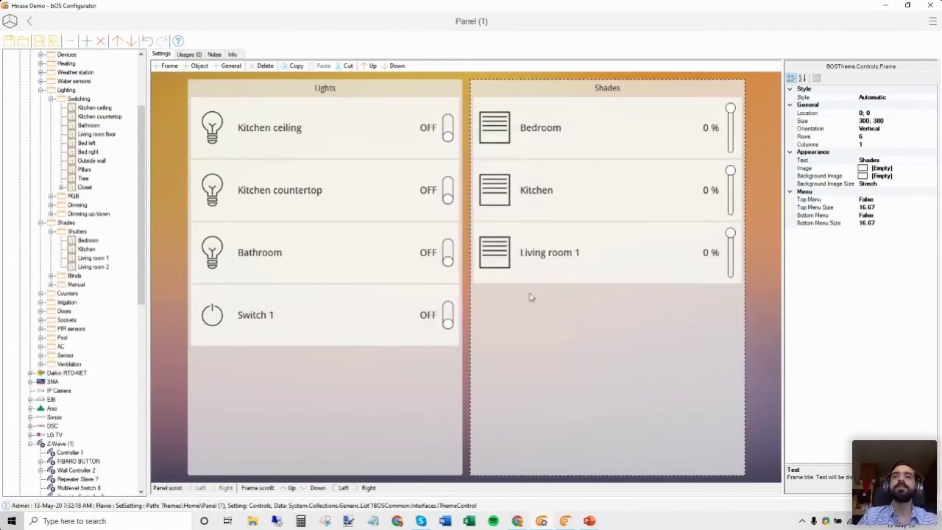
Switch to bOS Client and open the new panel to compare its Lights and Shades frames with the configured layout.
{"action": "left_click", "coordinate": [567, 521]}
{"action": "left_click", "coordinate": [806, 489]}
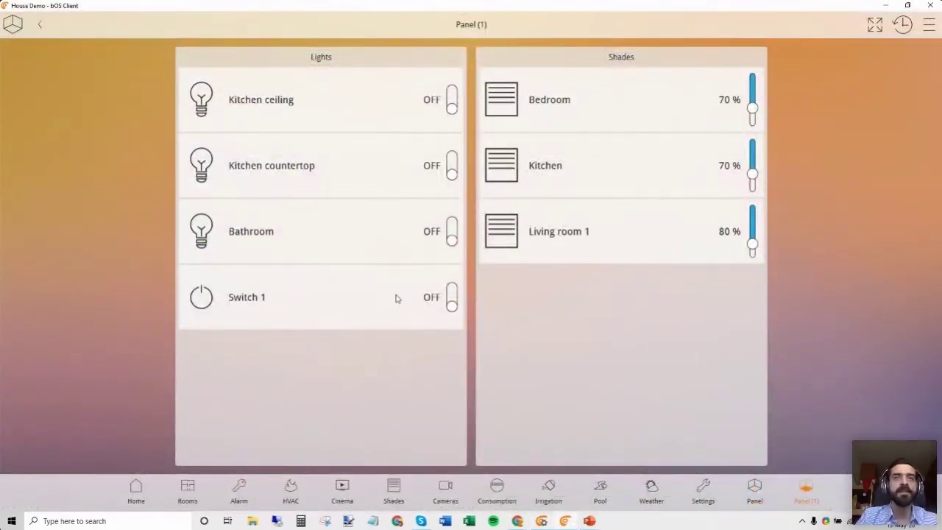
{"action": "key", "text": "alt+Tab"}
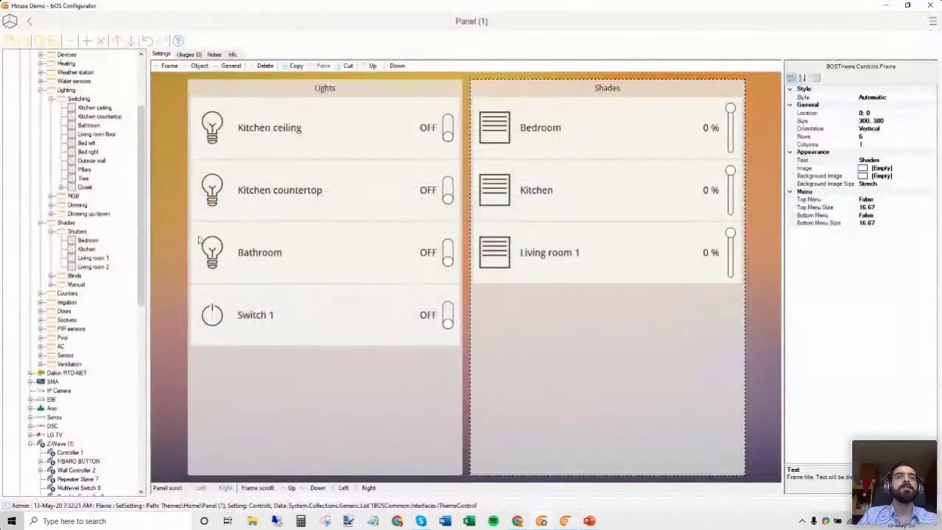
{"action": "key", "text": "alt+Tab"}
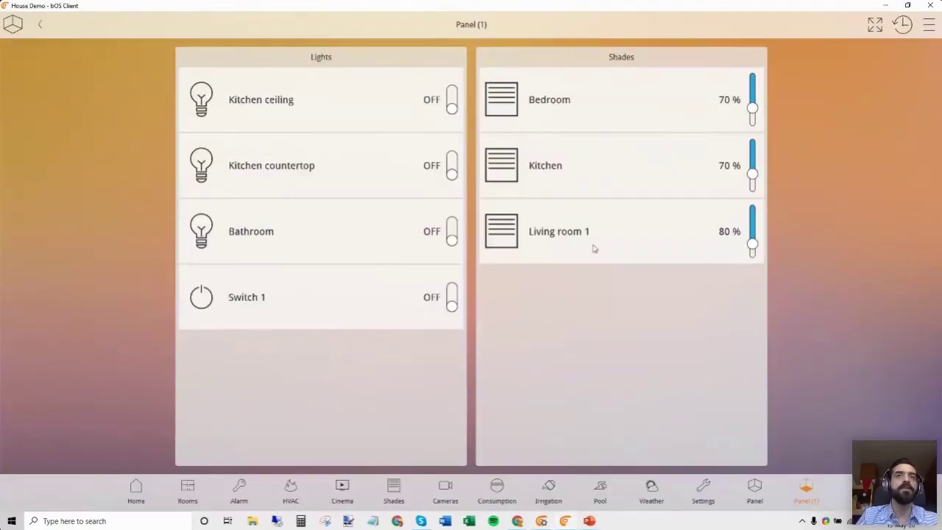
Switch back to bOS Configurator and add a Scene under Tasks.
{"action": "key", "text": "alt+Tab"}
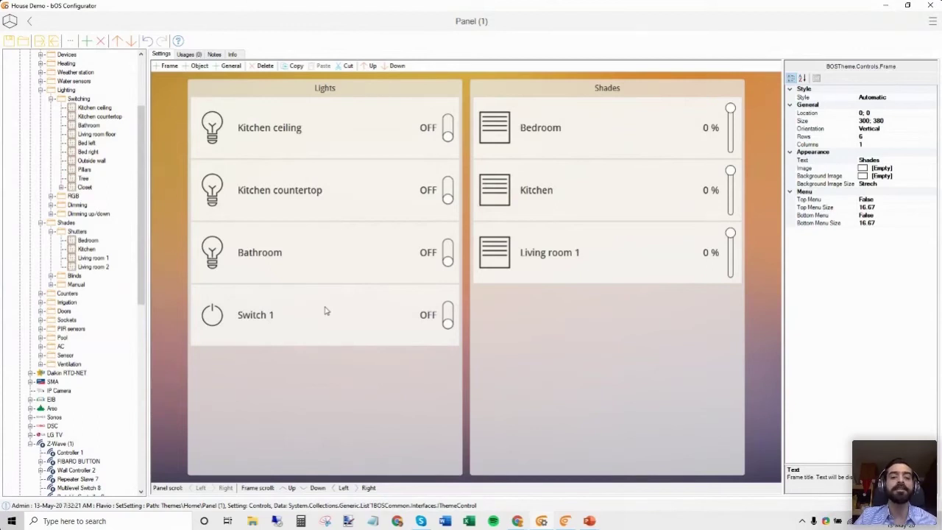
{"action": "left_click_drag", "start_coordinate": [142, 185], "coordinate": [145, 246]}
{"action": "scroll", "coordinate": [143, 257], "scroll_direction": "down", "scroll_amount": 9}
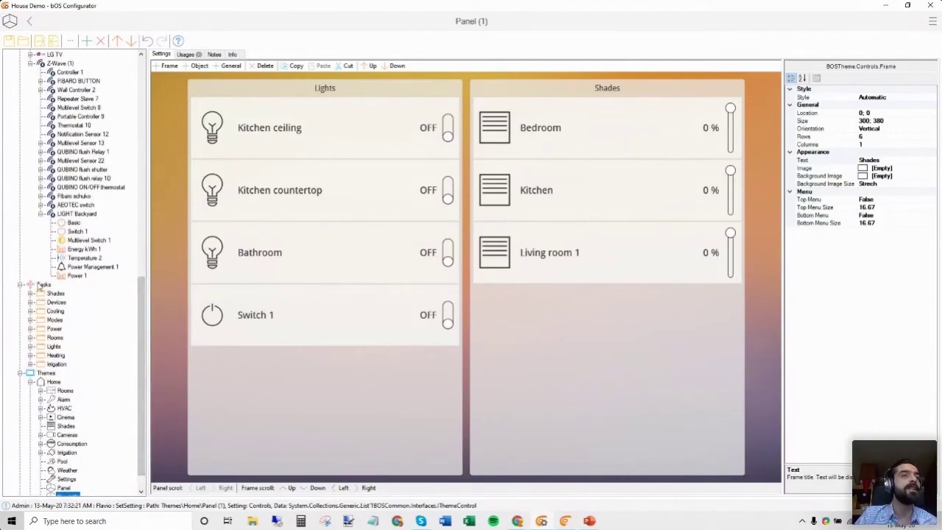
{"action": "left_click", "coordinate": [44, 285]}
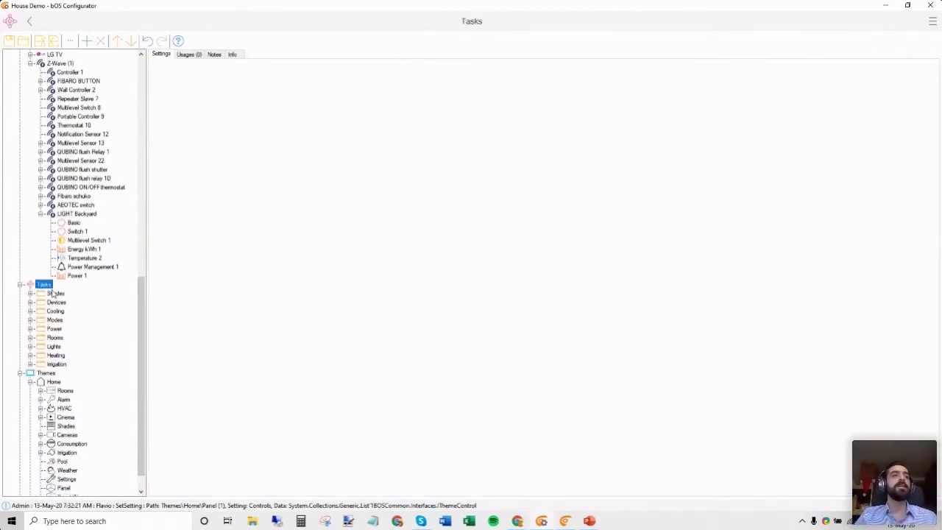
{"action": "right_click", "coordinate": [43, 289]}
{"action": "left_click", "coordinate": [82, 294]}
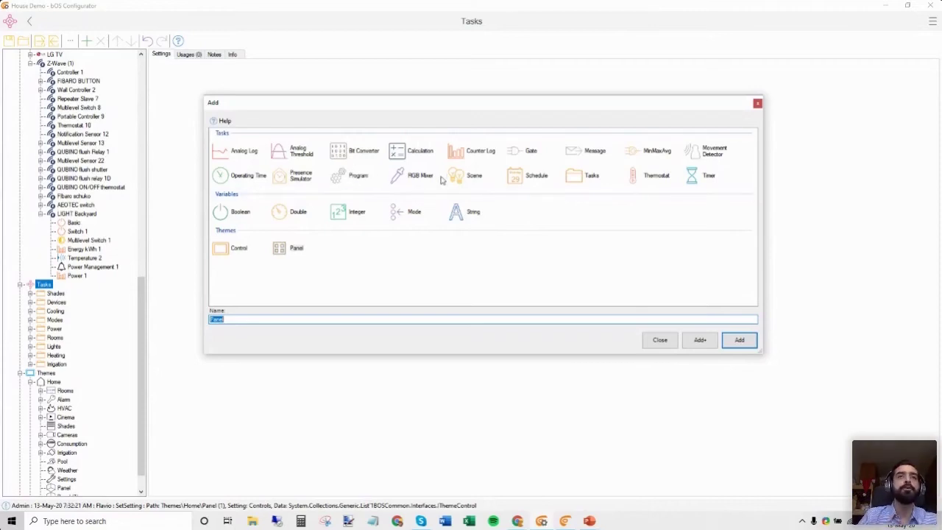
{"action": "left_click", "coordinate": [469, 178]}
{"action": "double_click", "coordinate": [457, 178]}
Rename the new scene to Lights On.
{"action": "left_click", "coordinate": [56, 428]}
{"action": "type", "text": "Lights On"}
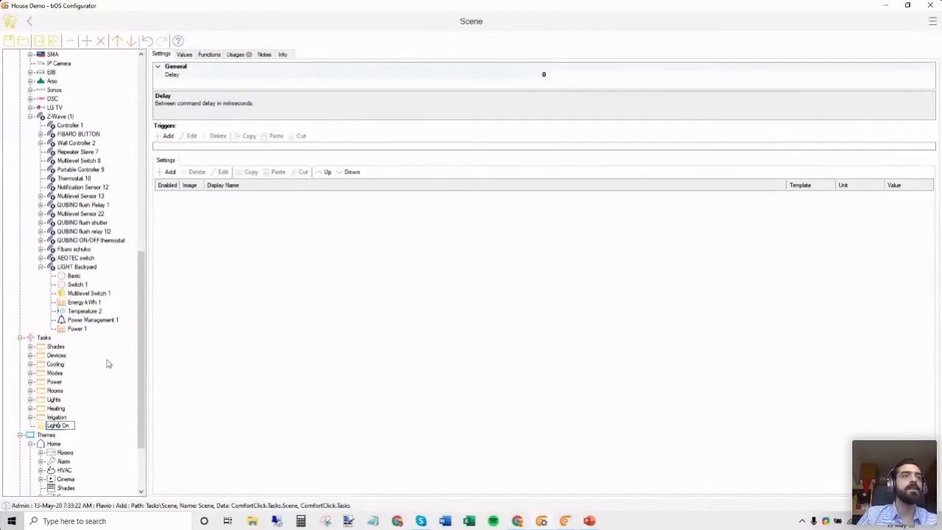
{"action": "key", "text": "Return"}
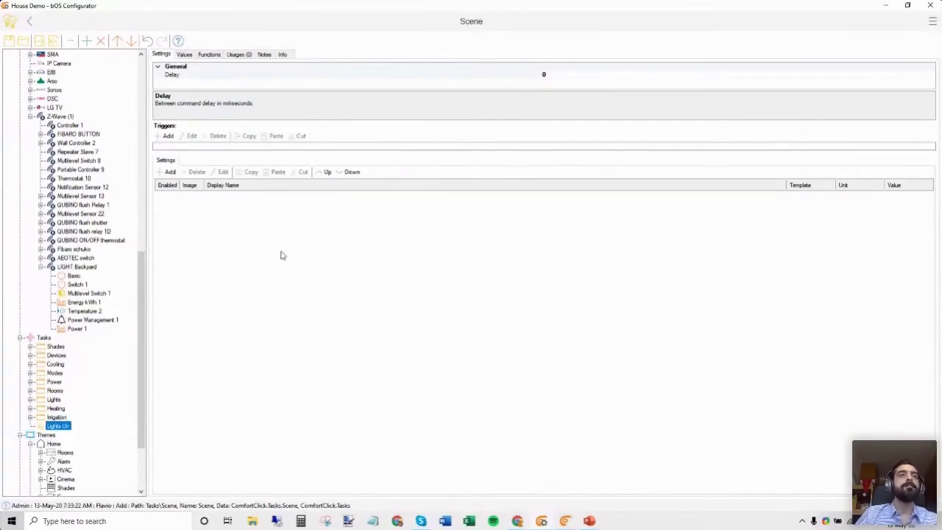
Add the KNX Kitchen ceiling, Kitchen countertop and Bathroom switching lights as values of the Lights On scene.
{"action": "left_click_drag", "start_coordinate": [145, 296], "coordinate": [148, 207]}
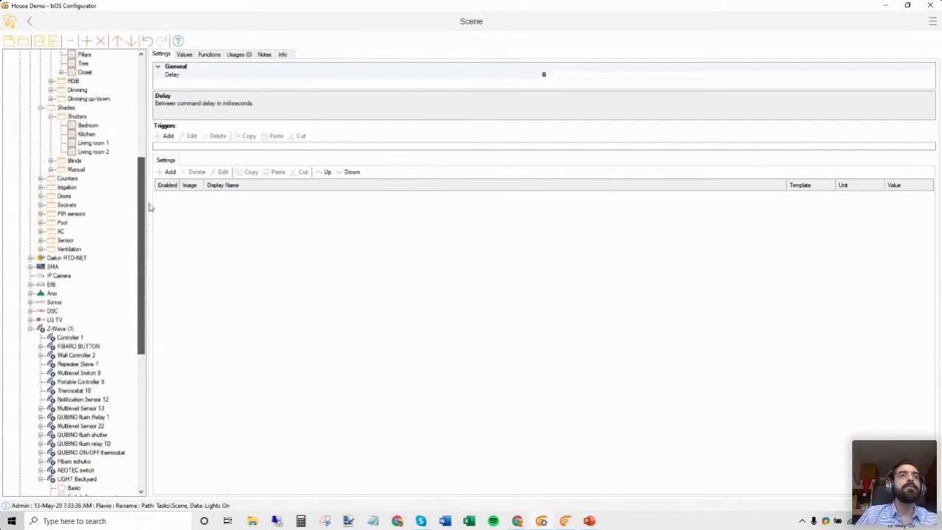
{"action": "left_click", "coordinate": [40, 108]}
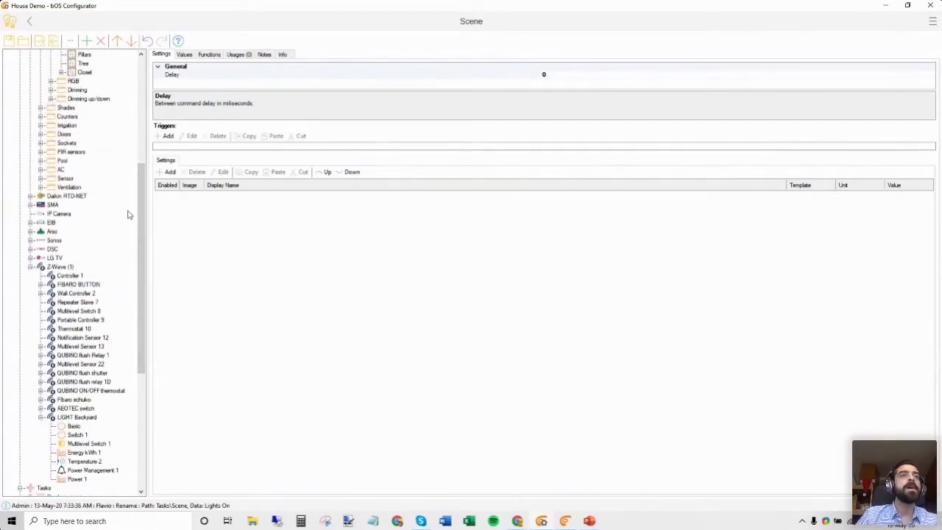
{"action": "left_click_drag", "start_coordinate": [141, 221], "coordinate": [141, 163]}
{"action": "left_click_drag", "start_coordinate": [93, 126], "coordinate": [240, 240]}
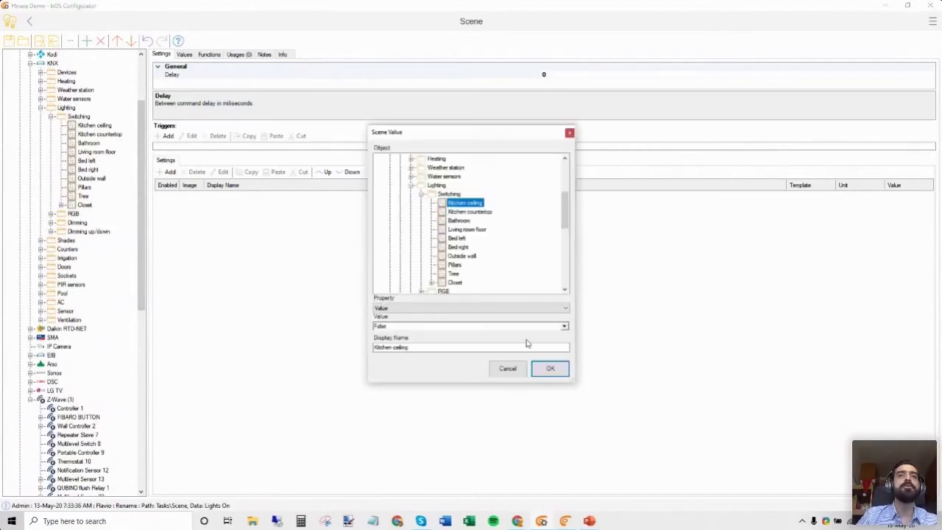
{"action": "left_click", "coordinate": [551, 368]}
{"action": "left_click_drag", "start_coordinate": [100, 134], "coordinate": [320, 284]}
{"action": "left_click", "coordinate": [546, 369]}
{"action": "left_click_drag", "start_coordinate": [85, 145], "coordinate": [330, 306]}
{"action": "left_click", "coordinate": [548, 368]}
{"action": "left_click", "coordinate": [103, 154]}
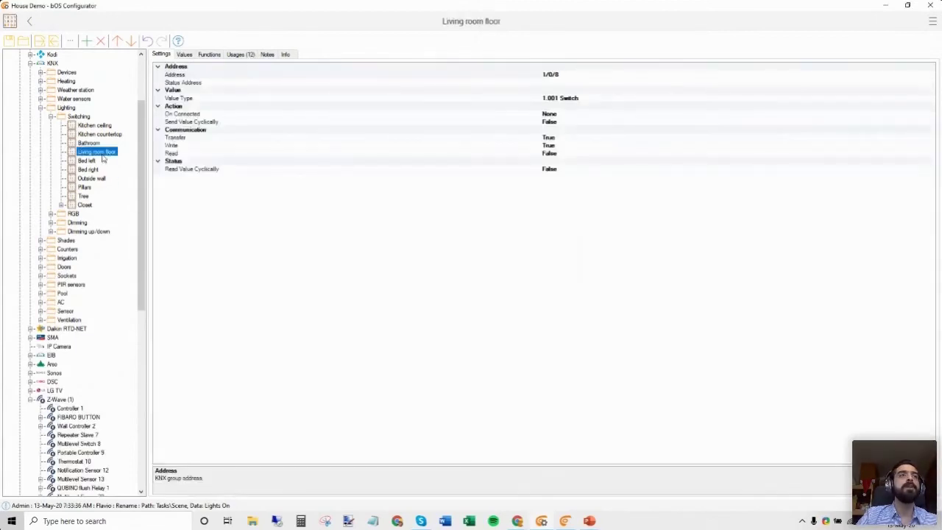
Reopen the Lights On scene and add Switch 1 of the Z-Wave LIGHT Backyard device to its values.
{"action": "left_click_drag", "start_coordinate": [142, 289], "coordinate": [143, 449]}
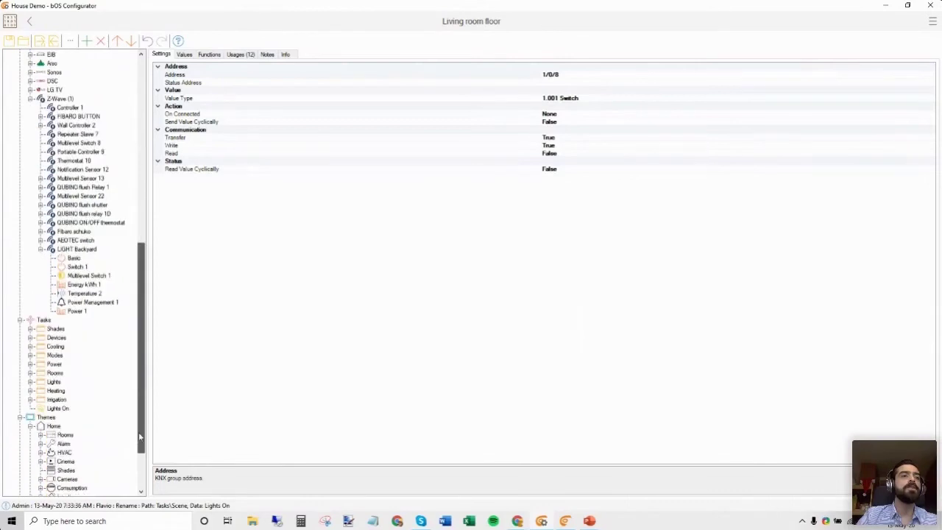
{"action": "left_click", "coordinate": [57, 408]}
{"action": "left_click_drag", "start_coordinate": [143, 321], "coordinate": [148, 251]}
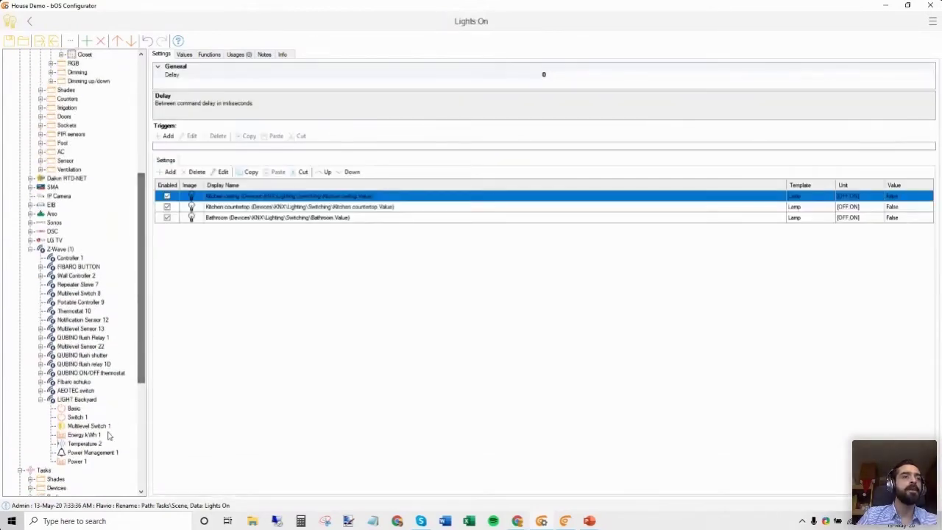
{"action": "left_click_drag", "start_coordinate": [79, 422], "coordinate": [283, 313]}
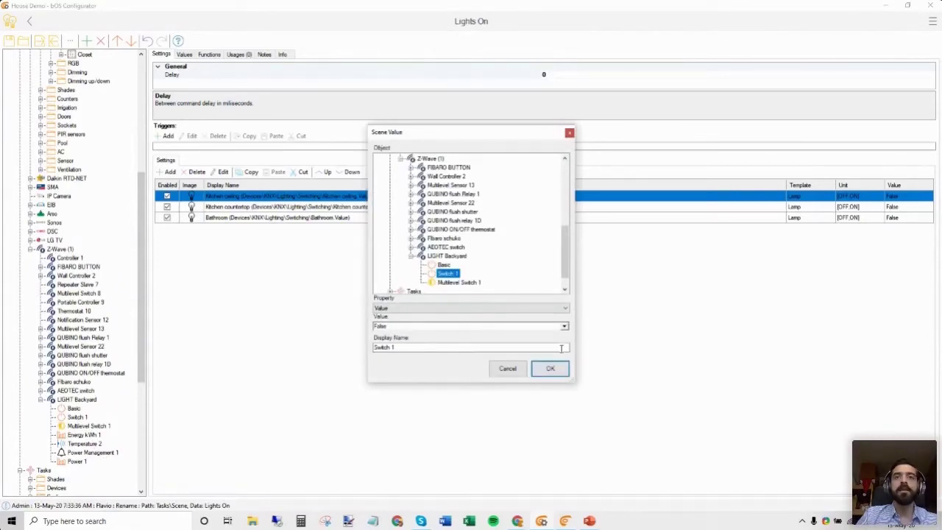
{"action": "left_click", "coordinate": [552, 369]}
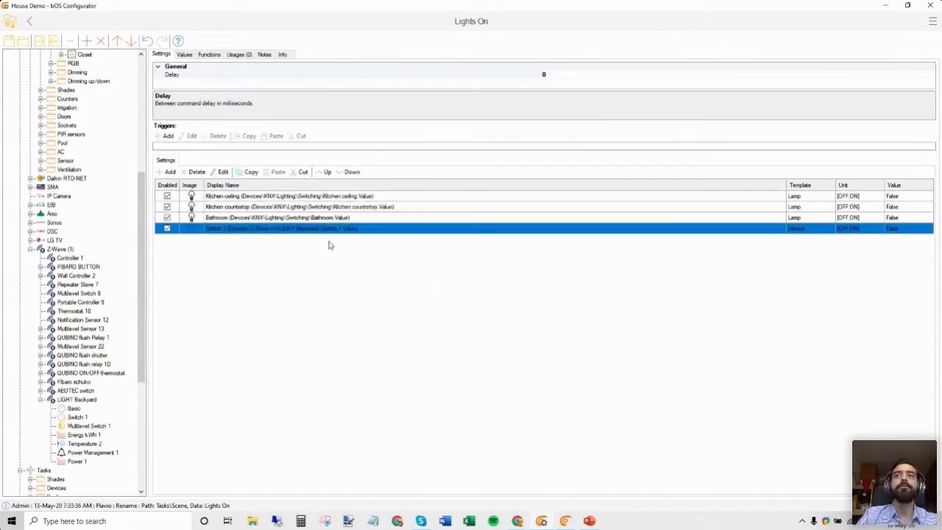
Set the value of all four Lights On scene entries to True at once.
{"action": "left_click", "coordinate": [314, 196]}
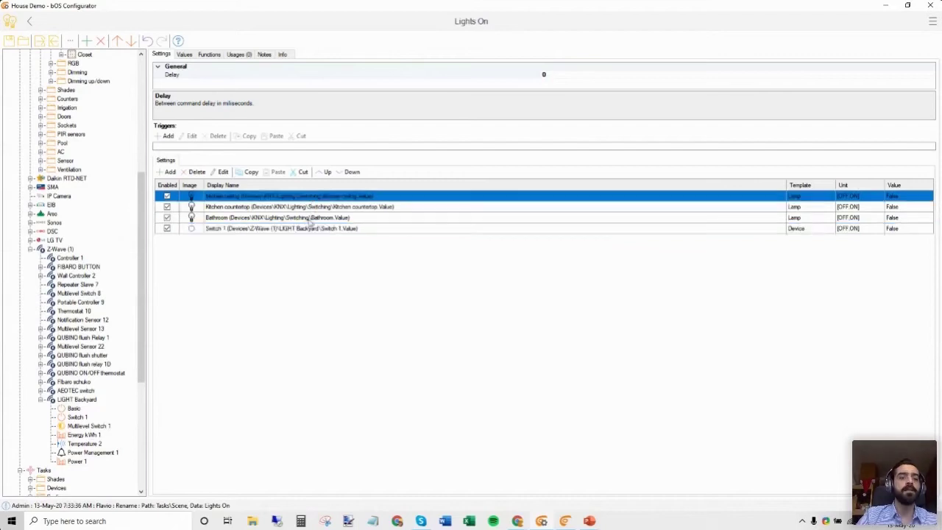
{"action": "left_click", "coordinate": [301, 229], "text": "shift"}
{"action": "right_click", "coordinate": [301, 232]}
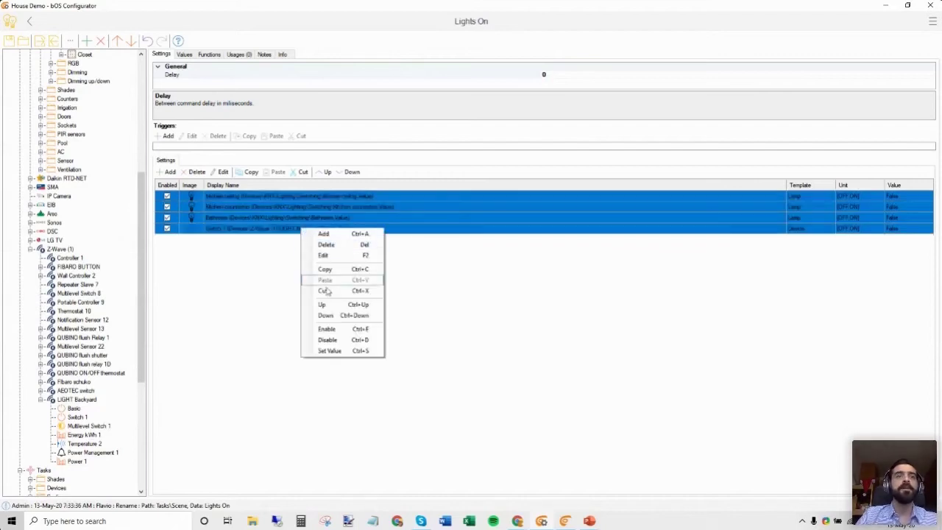
{"action": "left_click", "coordinate": [332, 350]}
{"action": "left_click", "coordinate": [543, 252]}
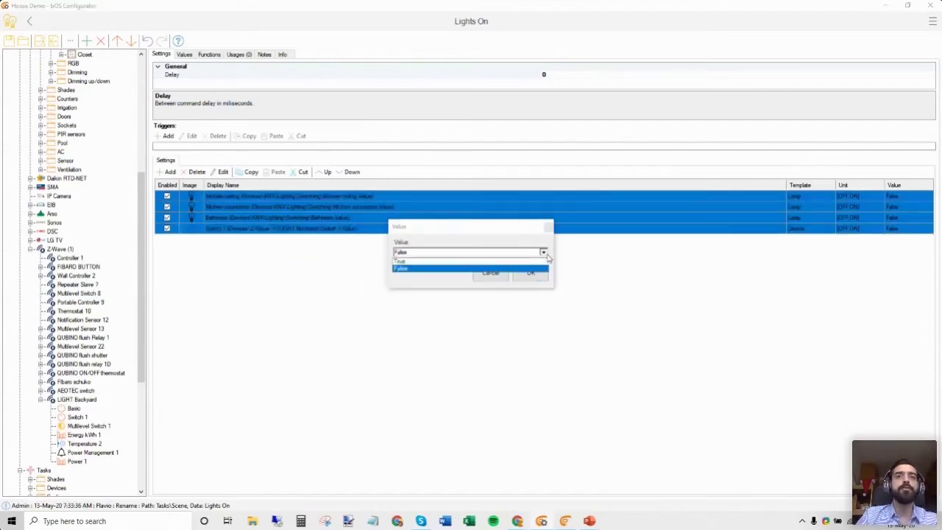
{"action": "left_click", "coordinate": [427, 262]}
{"action": "left_click", "coordinate": [530, 273]}
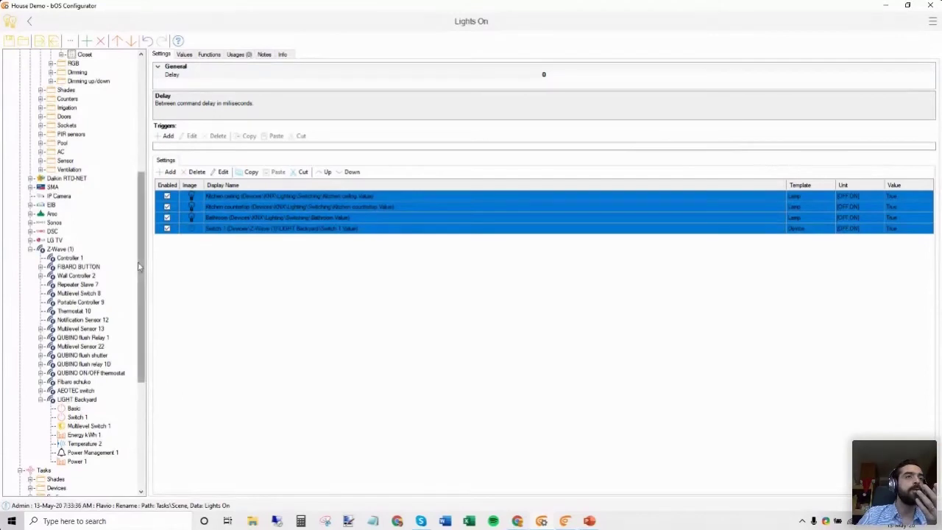
Add a trigger to the Lights On scene for the Z-Wave AEOTEC switch's Switch value equal to True.
{"action": "scroll", "coordinate": [139, 267], "scroll_direction": "up", "scroll_amount": 1}
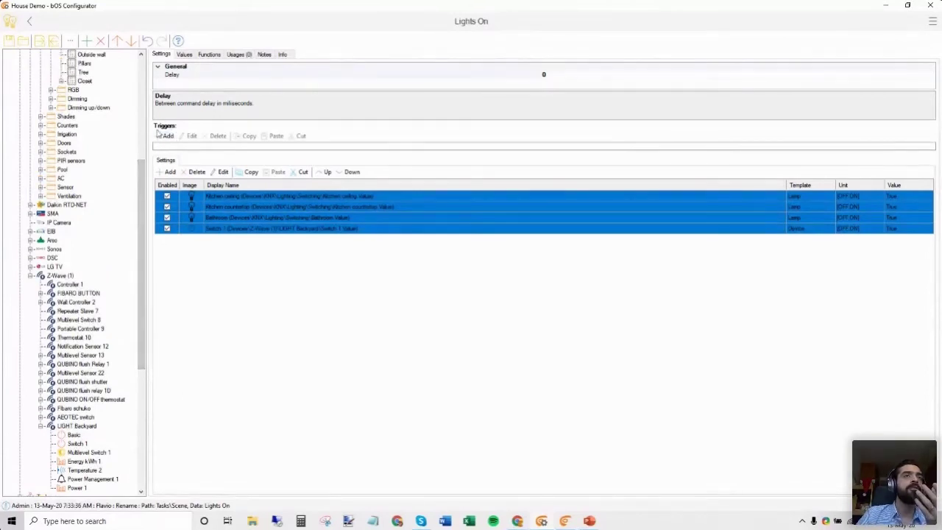
{"action": "left_click", "coordinate": [168, 136]}
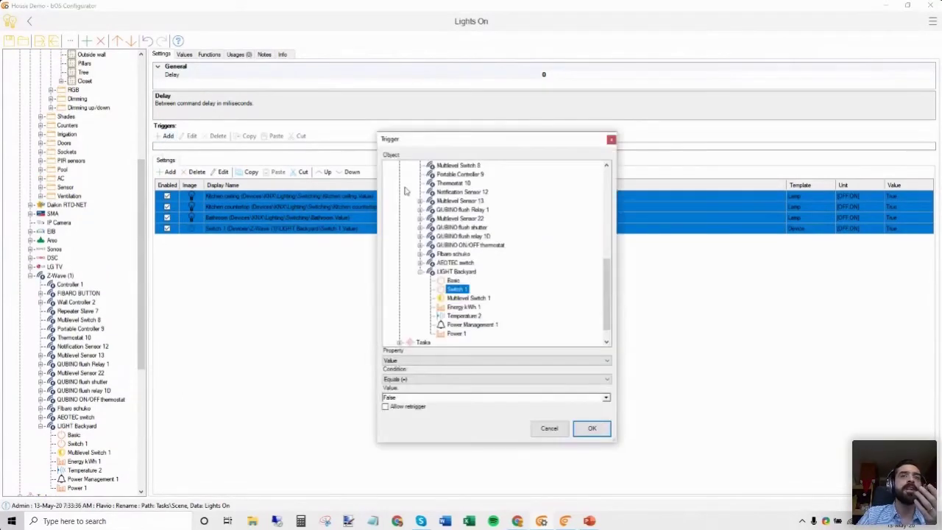
{"action": "mouse_move", "coordinate": [608, 273]}
{"action": "left_mouse_down"}
{"action": "mouse_move", "coordinate": [611, 252]}
{"action": "mouse_move", "coordinate": [611, 278]}
{"action": "left_mouse_up"}
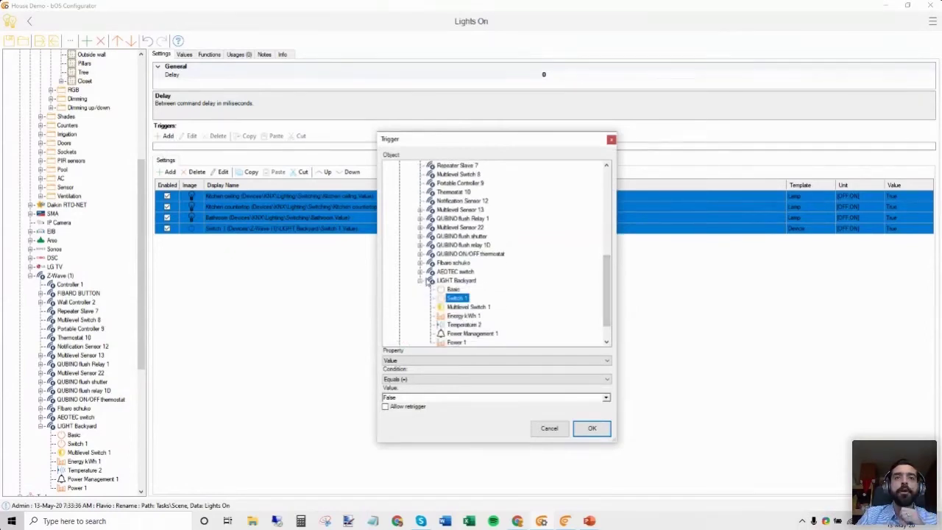
{"action": "left_click", "coordinate": [421, 272]}
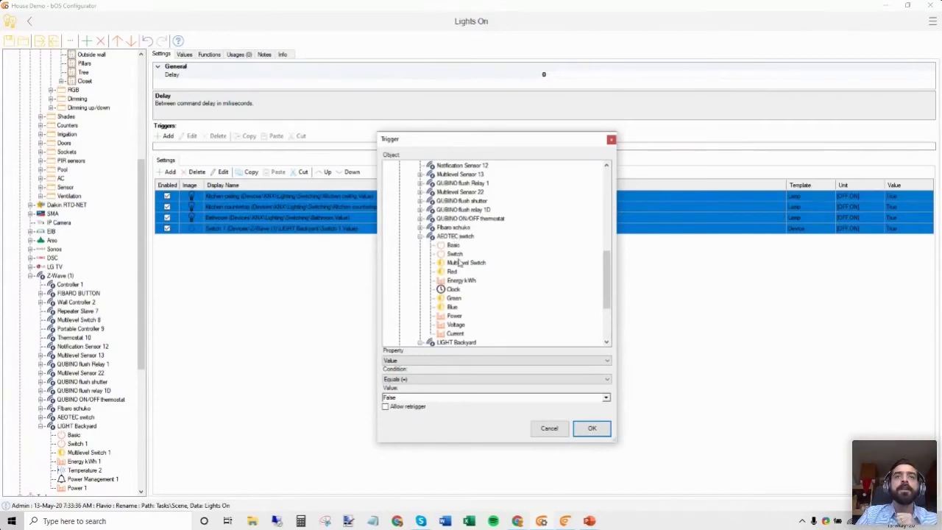
{"action": "left_click", "coordinate": [456, 254]}
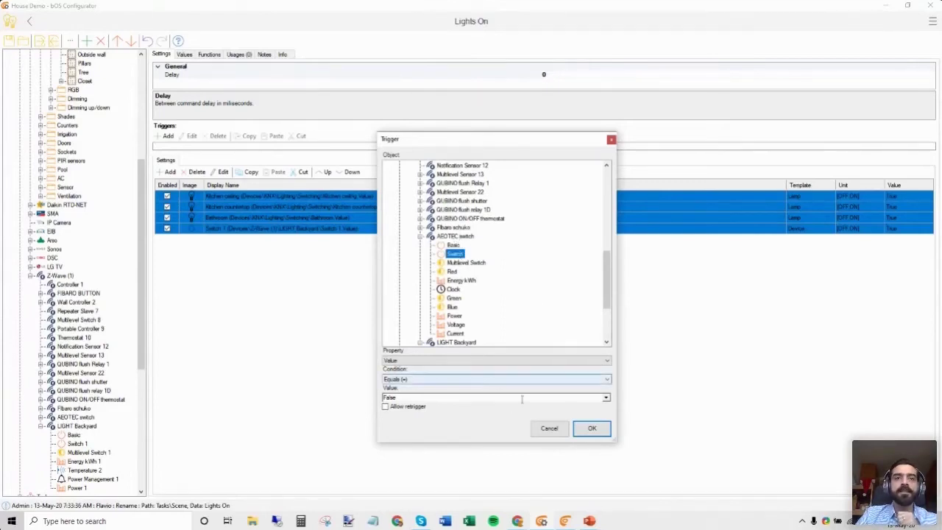
{"action": "left_click", "coordinate": [606, 397]}
{"action": "left_click", "coordinate": [421, 407]}
{"action": "left_click", "coordinate": [589, 429]}
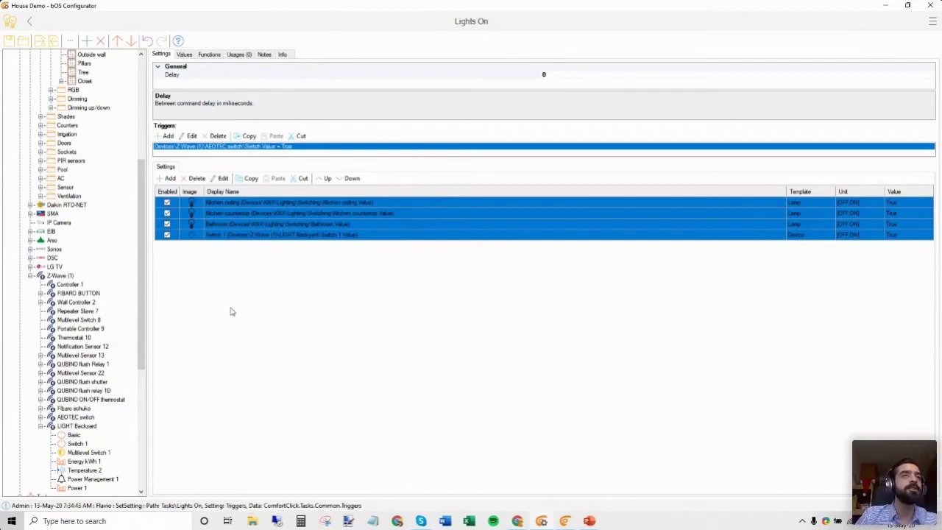
Enable the bottom menu of the Lights frame in Panel (1) and add the Lights On scene to it as a Scene control.
{"action": "scroll", "coordinate": [142, 329], "scroll_direction": "down", "scroll_amount": 1}
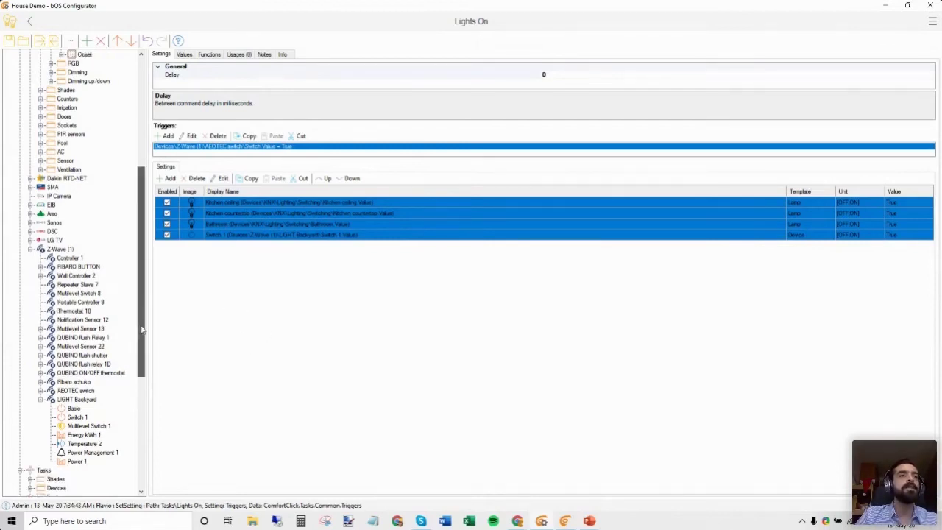
{"action": "scroll", "coordinate": [142, 329], "scroll_direction": "down", "scroll_amount": 5}
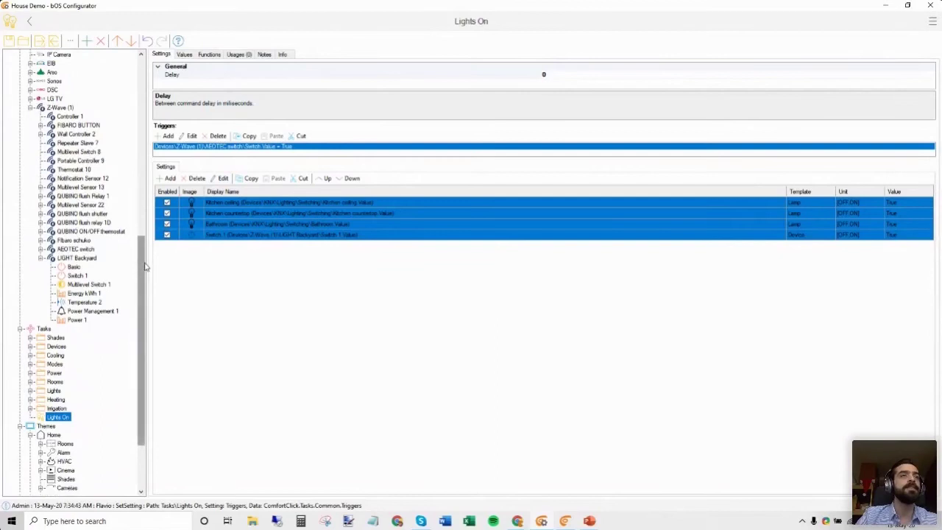
{"action": "scroll", "coordinate": [145, 267], "scroll_direction": "down", "scroll_amount": 3}
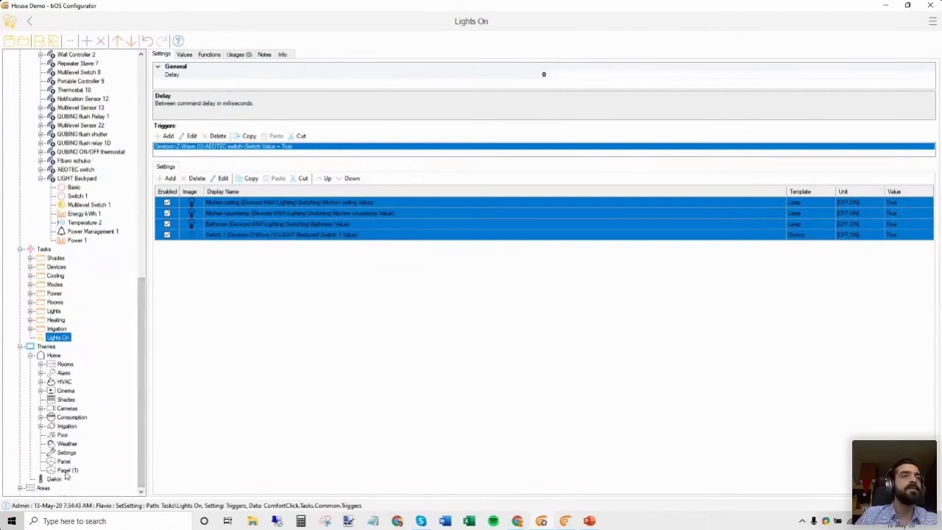
{"action": "left_click", "coordinate": [66, 471]}
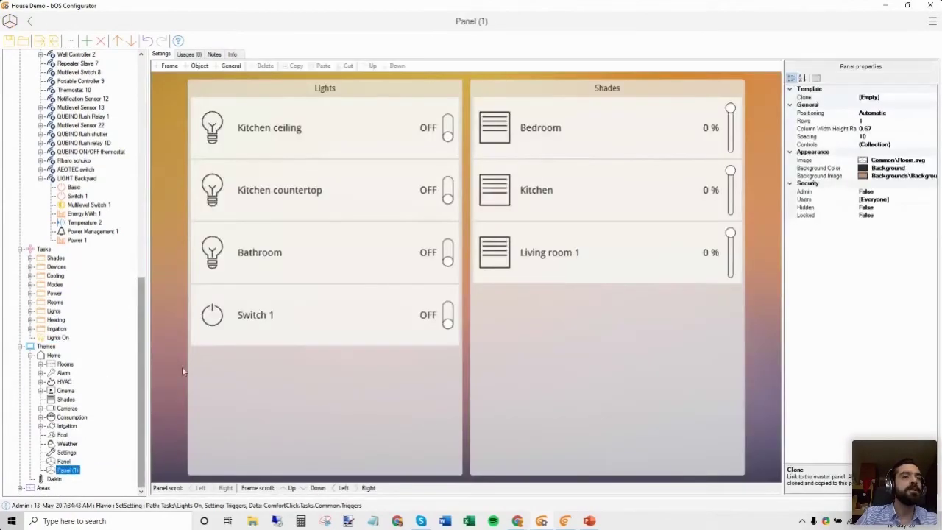
{"action": "left_click", "coordinate": [279, 412]}
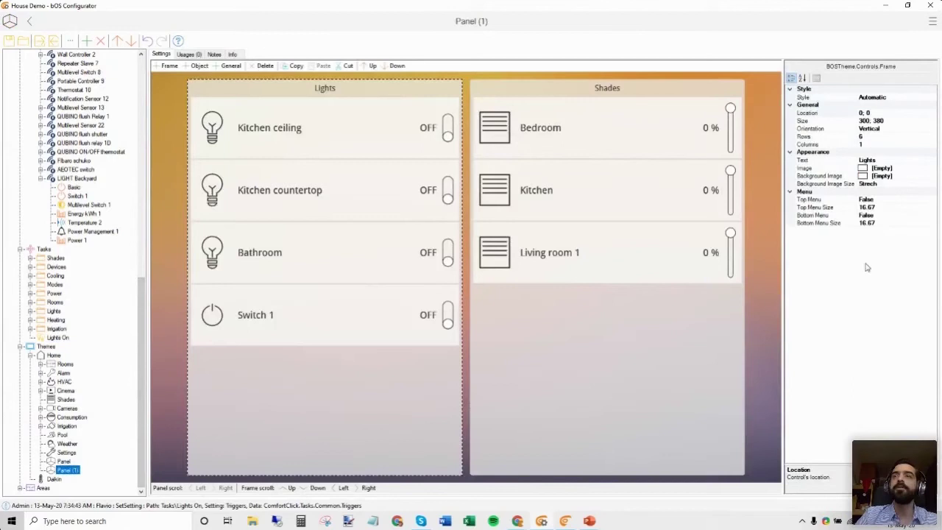
{"action": "left_click", "coordinate": [909, 215]}
{"action": "left_click", "coordinate": [932, 215]}
{"action": "left_click", "coordinate": [883, 226]}
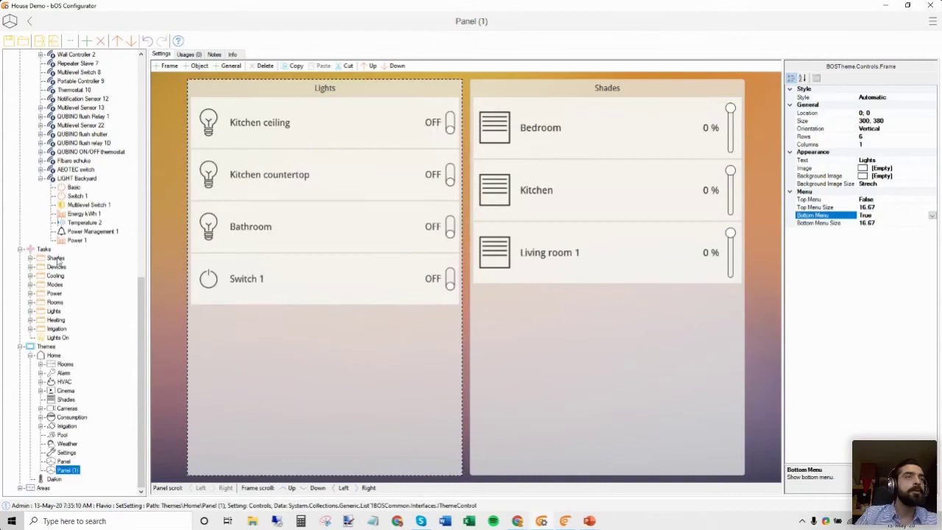
{"action": "double_click", "coordinate": [342, 457]}
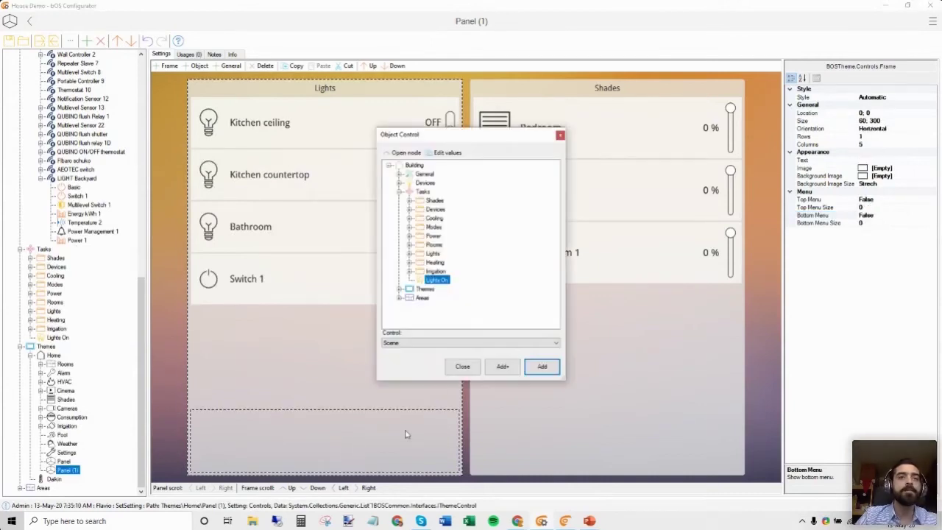
{"action": "left_click", "coordinate": [542, 367]}
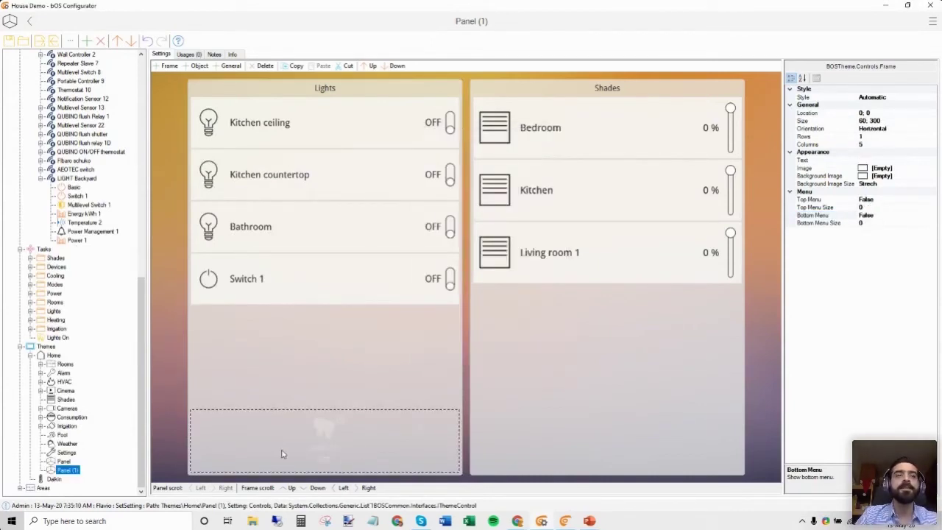
Switch to bOS Client and run Lights On, turn off Bathroom, Kitchen countertop and Kitchen ceiling individually, and run the scene again.
{"action": "left_click", "coordinate": [566, 520]}
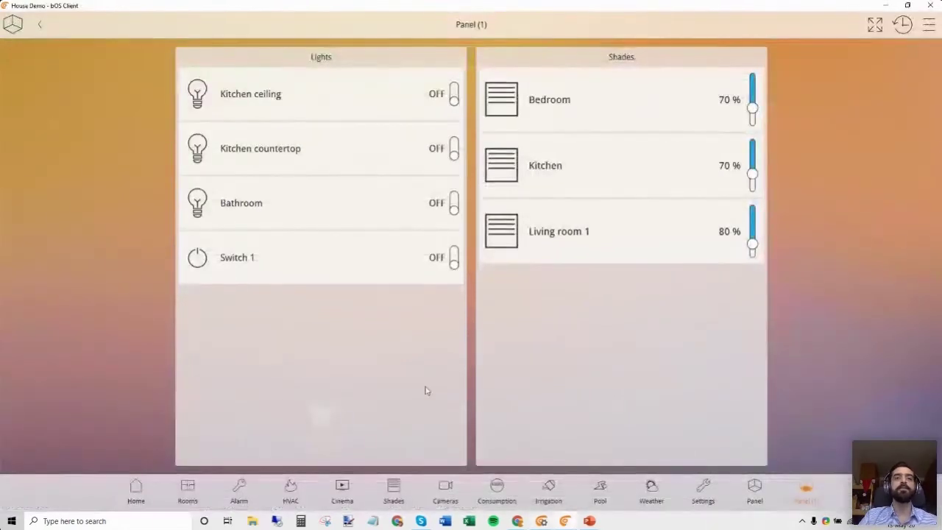
{"action": "left_click", "coordinate": [326, 431]}
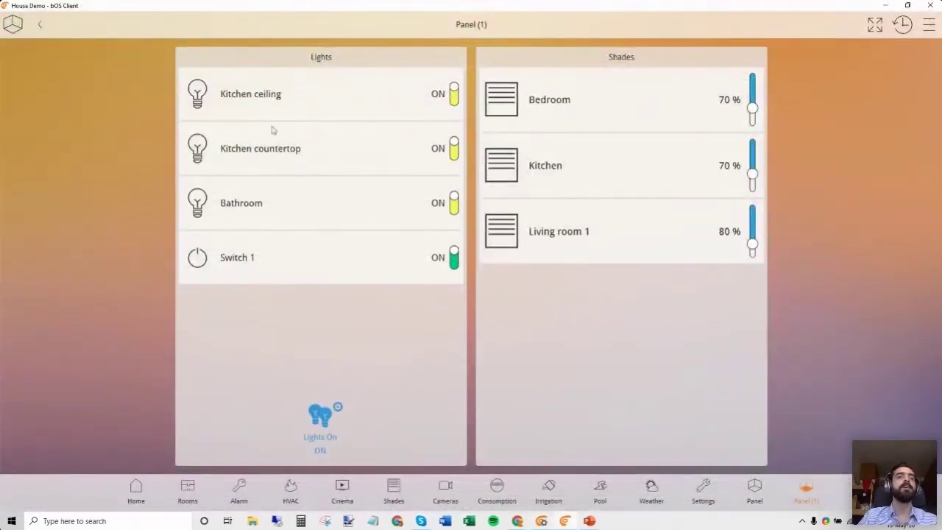
{"action": "left_click", "coordinate": [412, 194]}
{"action": "left_click", "coordinate": [383, 154]}
{"action": "left_click", "coordinate": [381, 113]}
{"action": "left_click", "coordinate": [318, 443]}
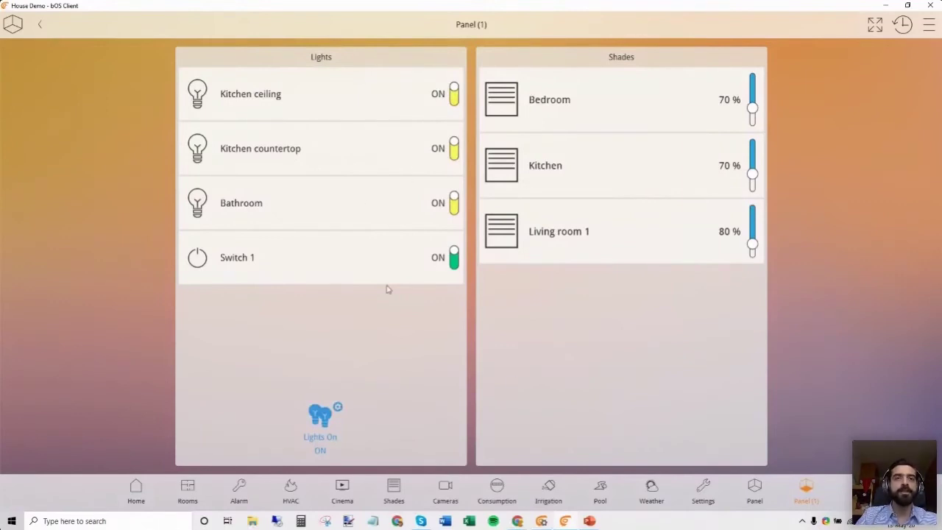
Switch back to bOS Configurator and collapse the Tasks, Z-Wave (1) and KNX nodes in the project tree.
{"action": "key", "text": "alt+Tab"}
{"action": "scroll", "coordinate": [66, 329], "scroll_direction": "up", "scroll_amount": 5}
{"action": "scroll", "coordinate": [67, 330], "scroll_direction": "up", "scroll_amount": 5}
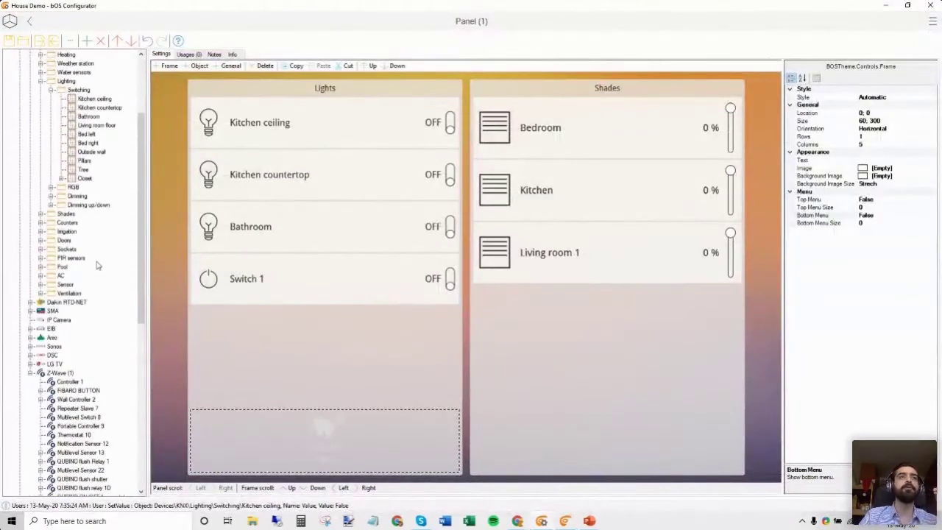
{"action": "scroll", "coordinate": [74, 331], "scroll_direction": "down", "scroll_amount": 12}
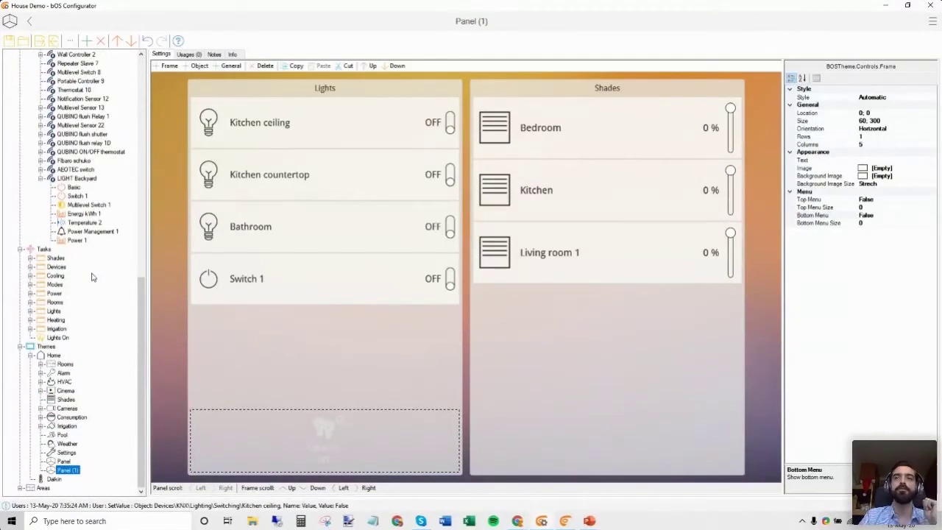
{"action": "left_click", "coordinate": [21, 250]}
{"action": "scroll", "coordinate": [78, 306], "scroll_direction": "up", "scroll_amount": 3}
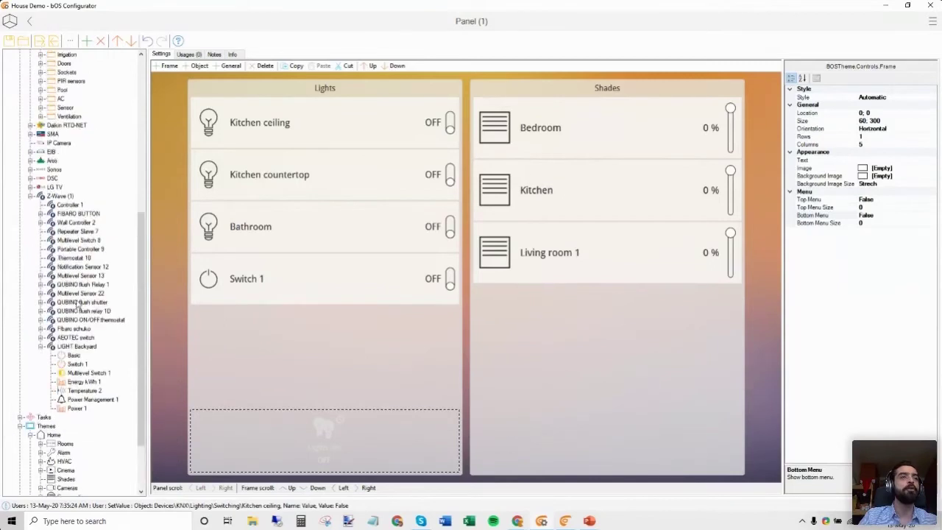
{"action": "left_click", "coordinate": [30, 196]}
{"action": "scroll", "coordinate": [87, 251], "scroll_direction": "up", "scroll_amount": 10}
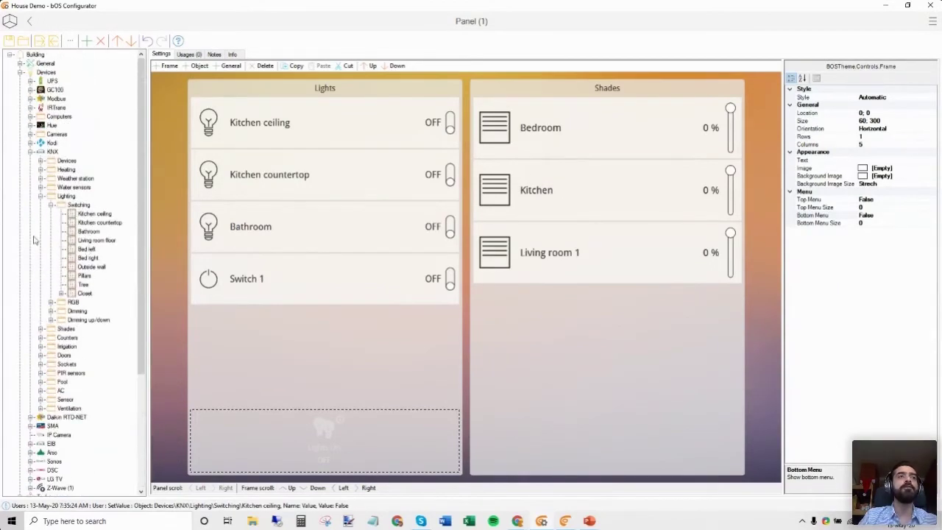
{"action": "left_click", "coordinate": [30, 153]}
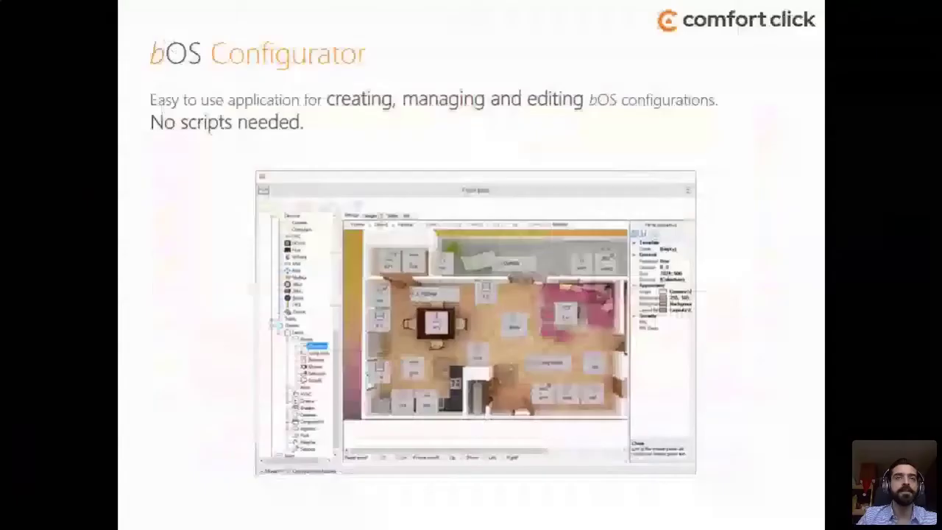
{"action": "key", "text": "Right"}
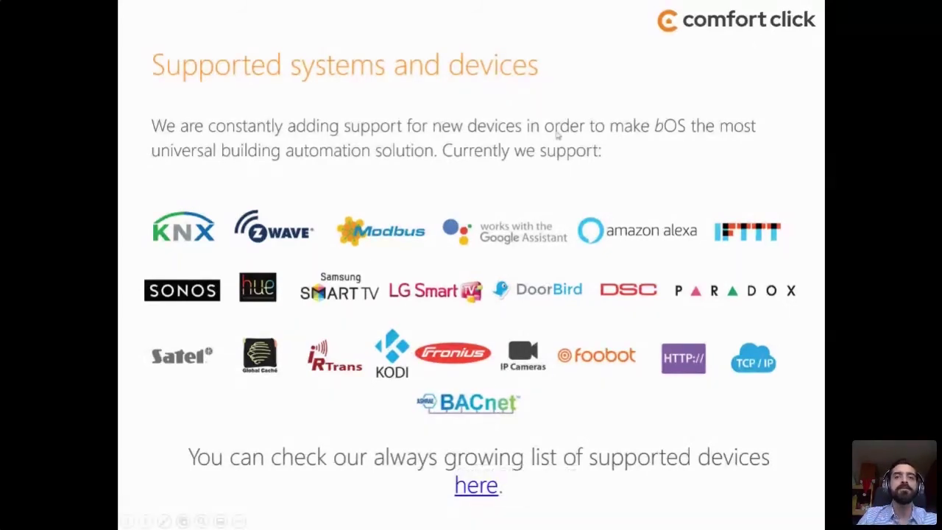
Open the supported devices link from the slide, maximize the browser window, and look through the Works With systems list.
{"action": "left_click", "coordinate": [476, 488]}
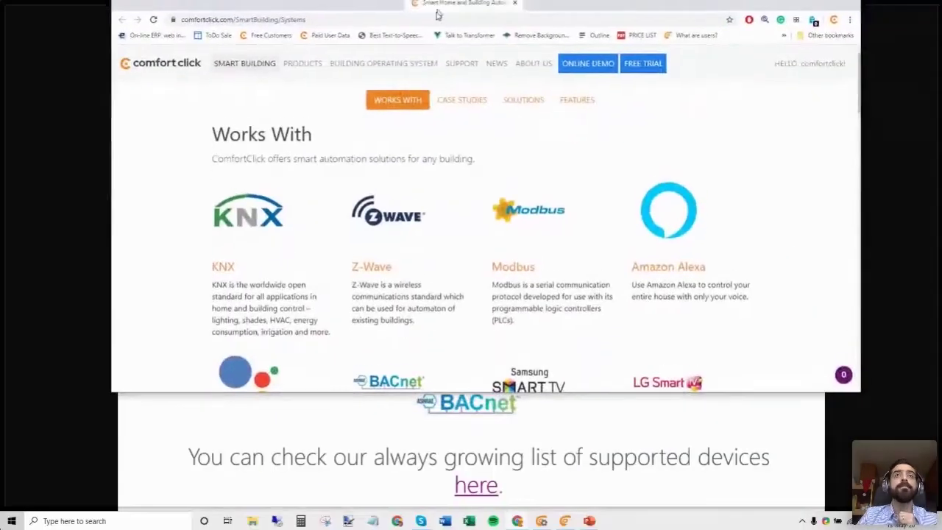
{"action": "double_click", "coordinate": [437, 14]}
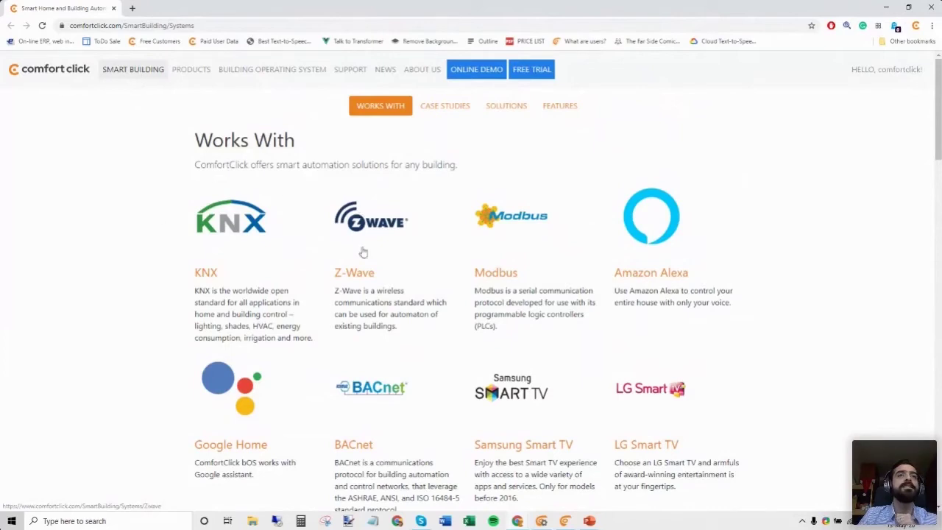
{"action": "scroll", "coordinate": [375, 263], "scroll_direction": "down", "scroll_amount": 4}
{"action": "scroll", "coordinate": [395, 294], "scroll_direction": "down", "scroll_amount": 12}
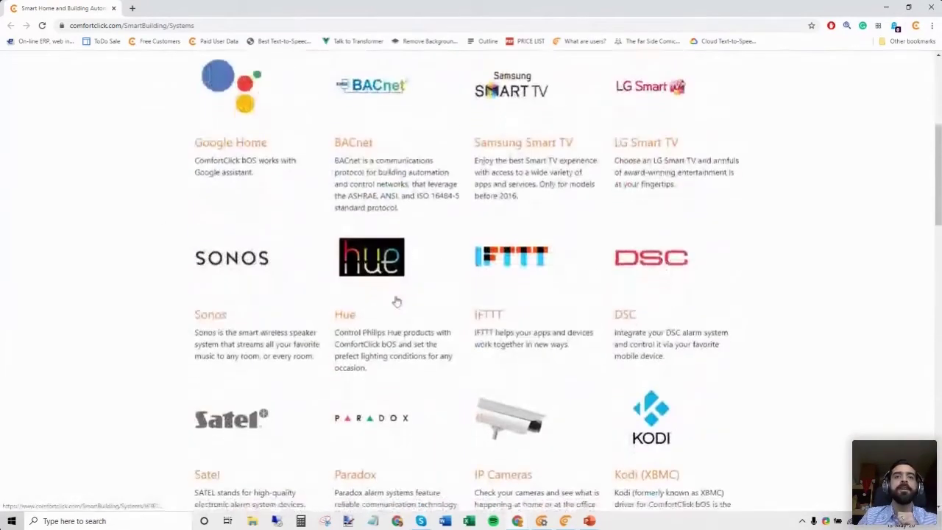
{"action": "scroll", "coordinate": [372, 273], "scroll_direction": "down", "scroll_amount": 5}
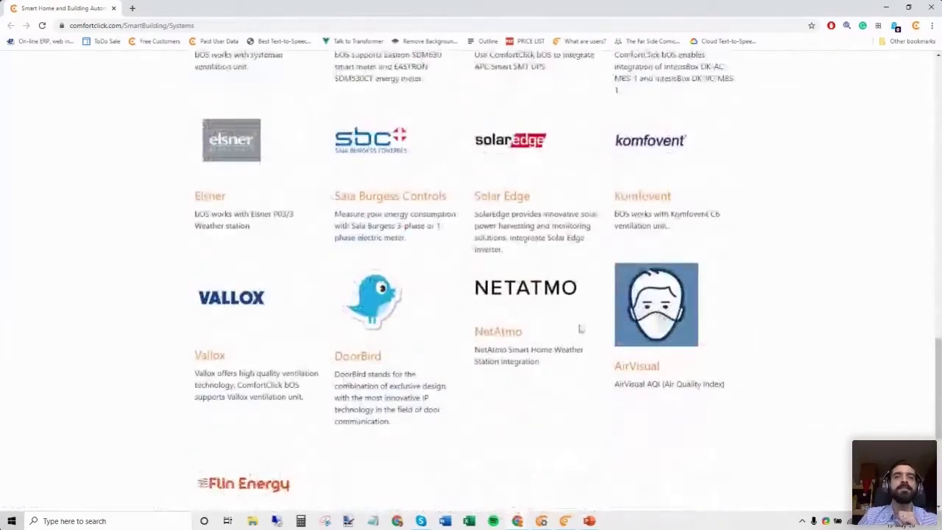
{"action": "scroll", "coordinate": [373, 289], "scroll_direction": "up", "scroll_amount": 6}
{"action": "scroll", "coordinate": [525, 346], "scroll_direction": "up", "scroll_amount": 13}
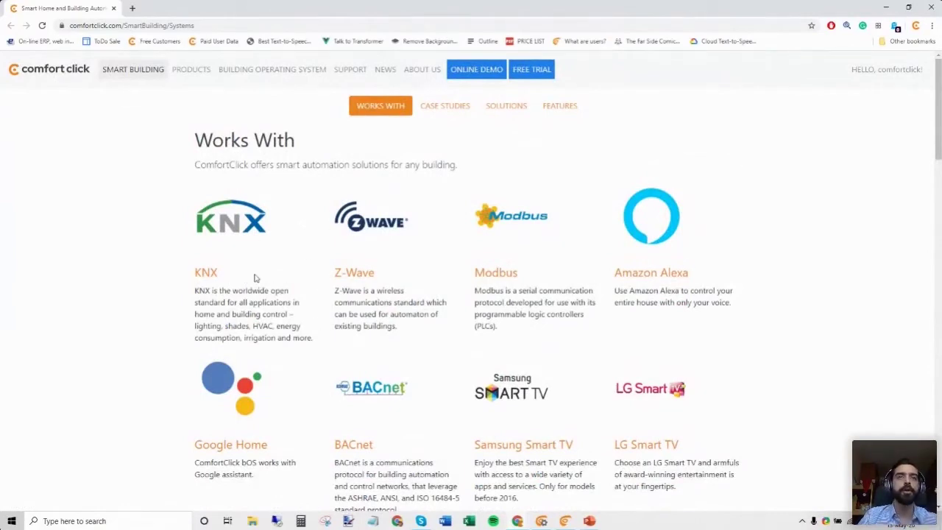
Open the KNX system page from the Works With list and view its description.
{"action": "left_click", "coordinate": [239, 235]}
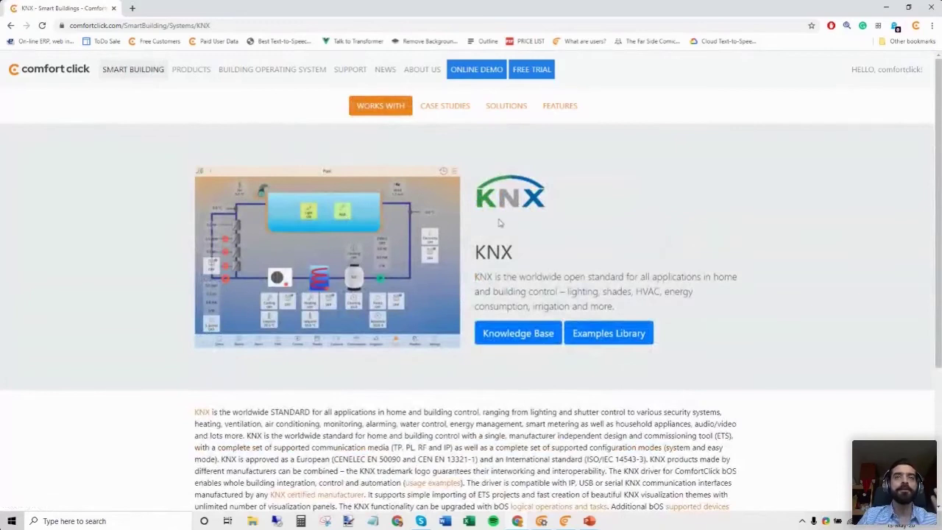
{"action": "scroll", "coordinate": [355, 337], "scroll_direction": "down", "scroll_amount": 1}
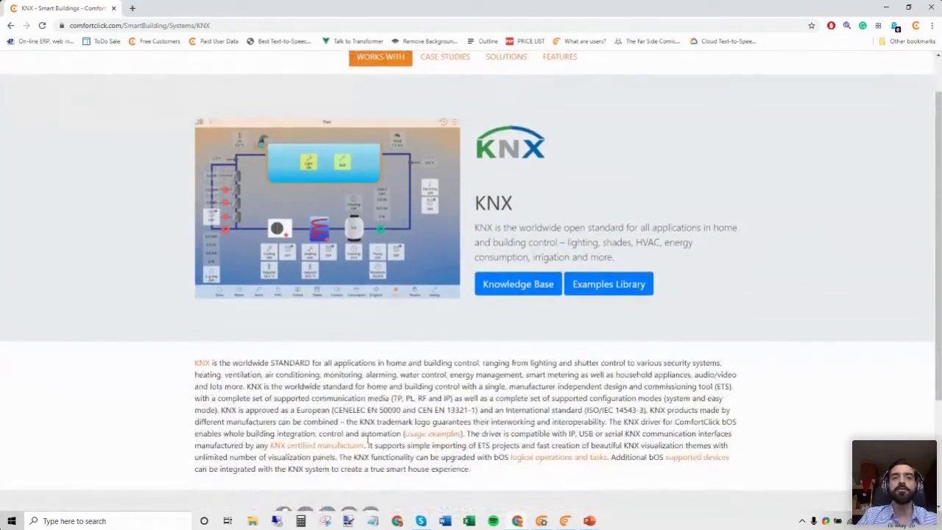
{"action": "scroll", "coordinate": [515, 335], "scroll_direction": "up", "scroll_amount": 1}
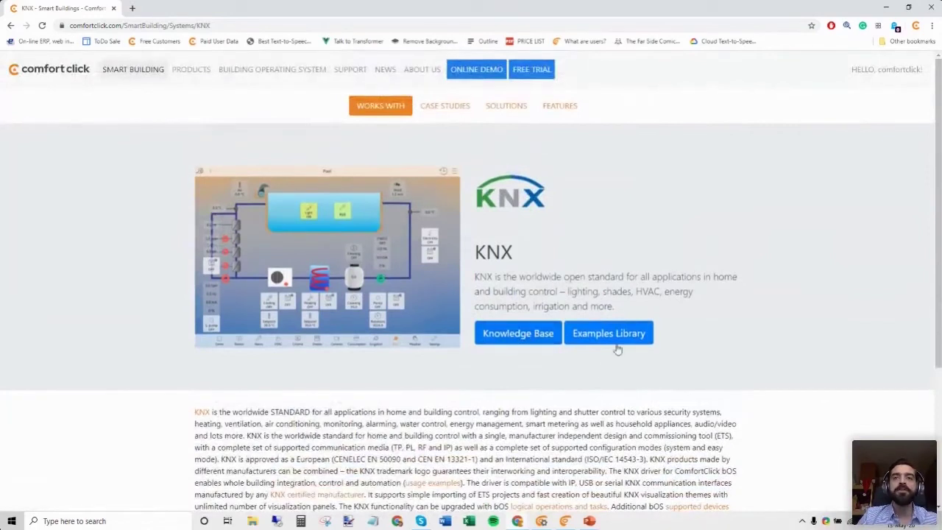
Open the KNX Knowledge Base article and look through its connection, KNX IP, ETS import and lighting sections.
{"action": "left_click", "coordinate": [508, 335]}
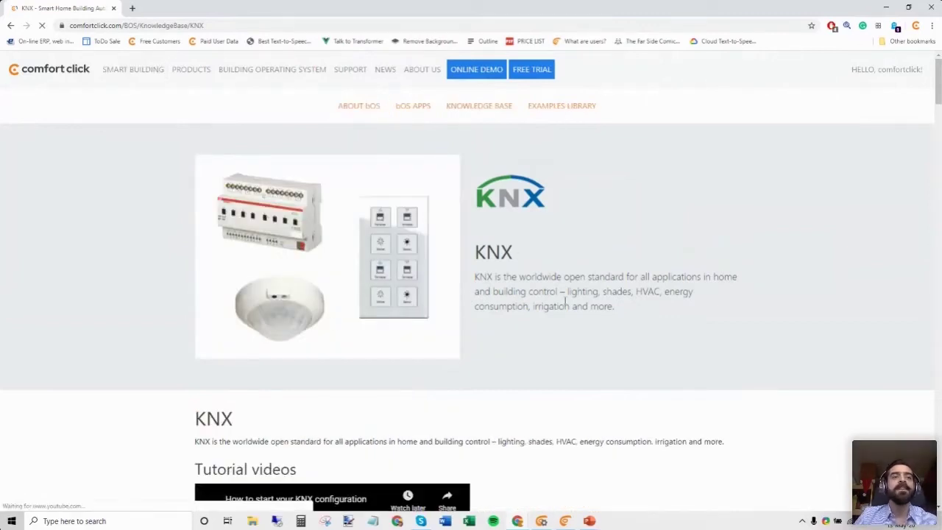
{"action": "scroll", "coordinate": [581, 292], "scroll_direction": "down", "scroll_amount": 3}
{"action": "scroll", "coordinate": [565, 248], "scroll_direction": "down", "scroll_amount": 3}
{"action": "scroll", "coordinate": [565, 247], "scroll_direction": "down", "scroll_amount": 5}
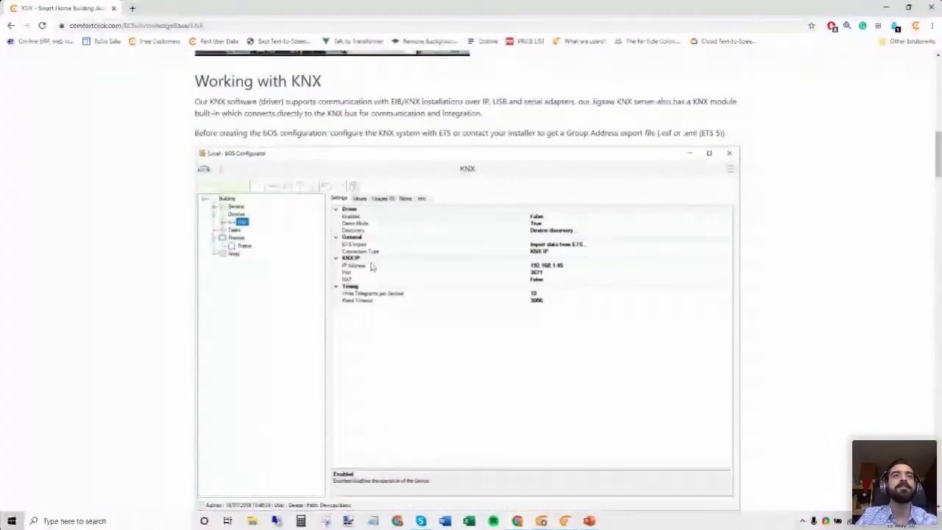
{"action": "scroll", "coordinate": [372, 265], "scroll_direction": "down", "scroll_amount": 6}
{"action": "scroll", "coordinate": [373, 267], "scroll_direction": "down", "scroll_amount": 7}
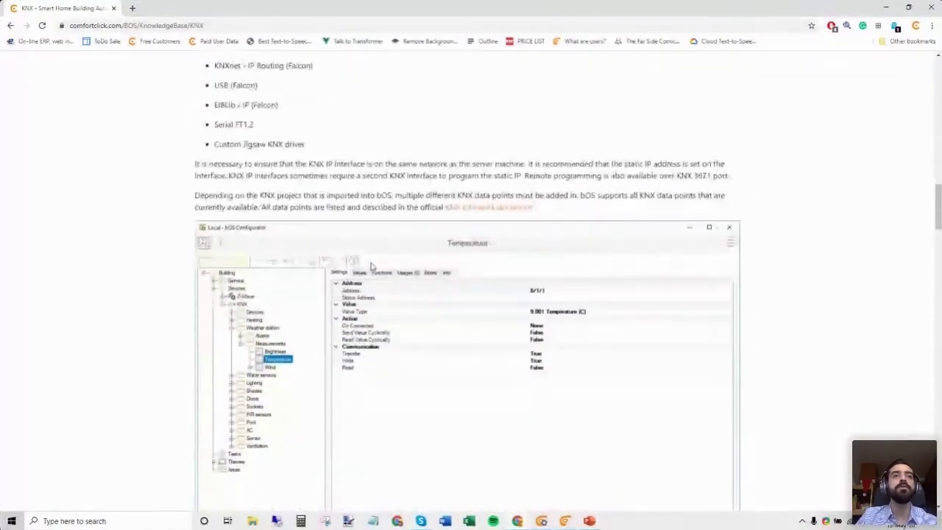
{"action": "scroll", "coordinate": [372, 266], "scroll_direction": "down", "scroll_amount": 11}
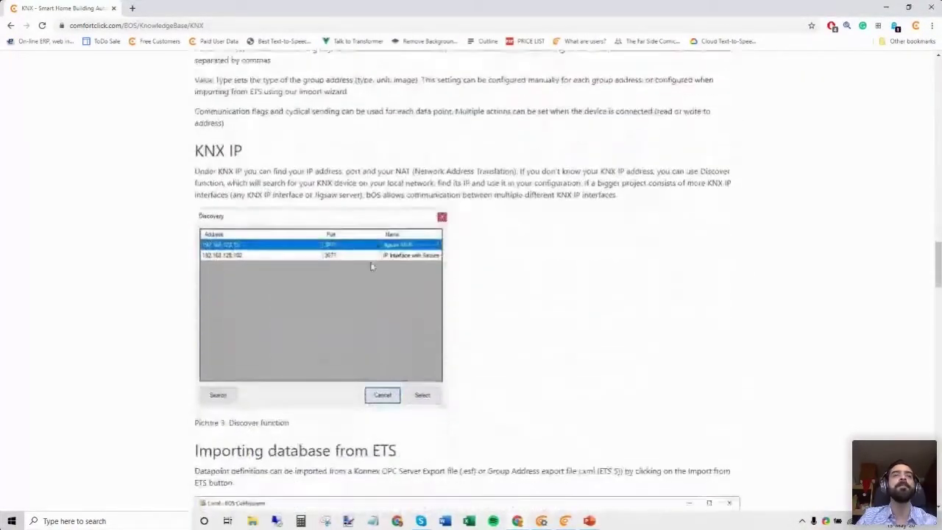
{"action": "scroll", "coordinate": [343, 344], "scroll_direction": "down", "scroll_amount": 14}
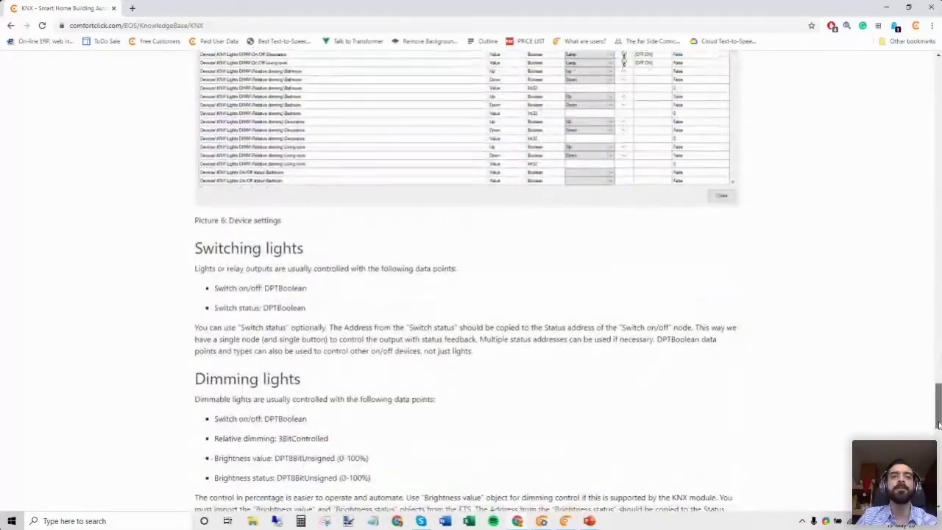
Return to the beginning of the KNX article and examine its tutorial videos on KNX configuration and ETS import.
{"action": "left_click_drag", "start_coordinate": [938, 424], "coordinate": [938, 88]}
{"action": "scroll", "coordinate": [479, 302], "scroll_direction": "down", "scroll_amount": 2}
{"action": "scroll", "coordinate": [480, 302], "scroll_direction": "down", "scroll_amount": 1}
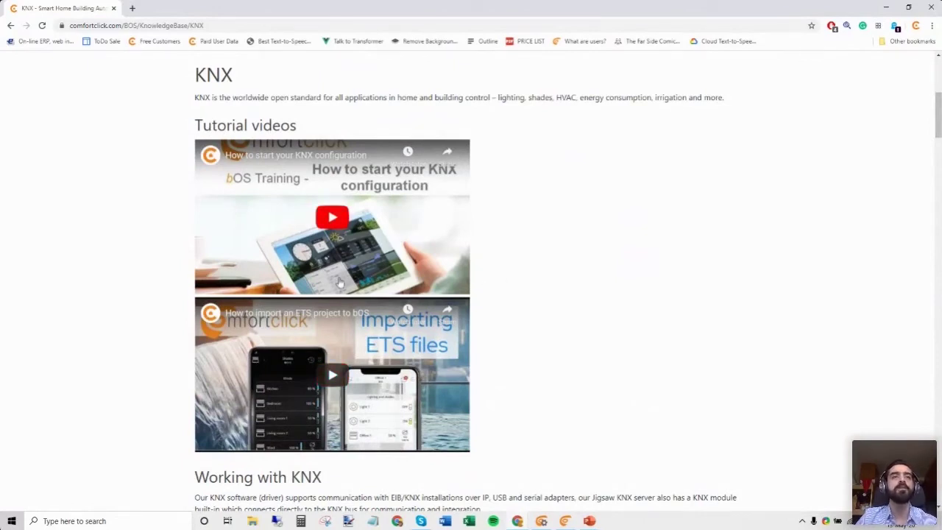
{"action": "scroll", "coordinate": [482, 342], "scroll_direction": "up", "scroll_amount": 2}
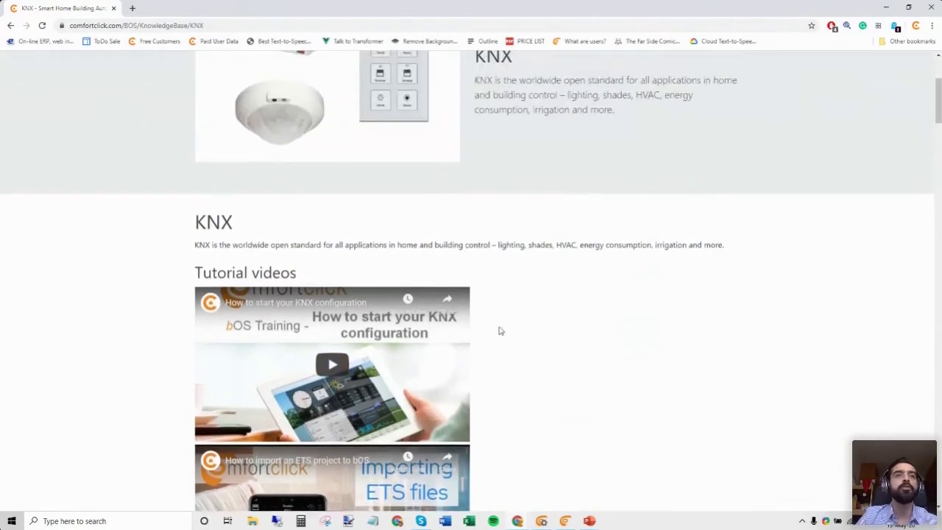
{"action": "scroll", "coordinate": [500, 327], "scroll_direction": "up", "scroll_amount": 3}
{"action": "scroll", "coordinate": [521, 319], "scroll_direction": "down", "scroll_amount": 2}
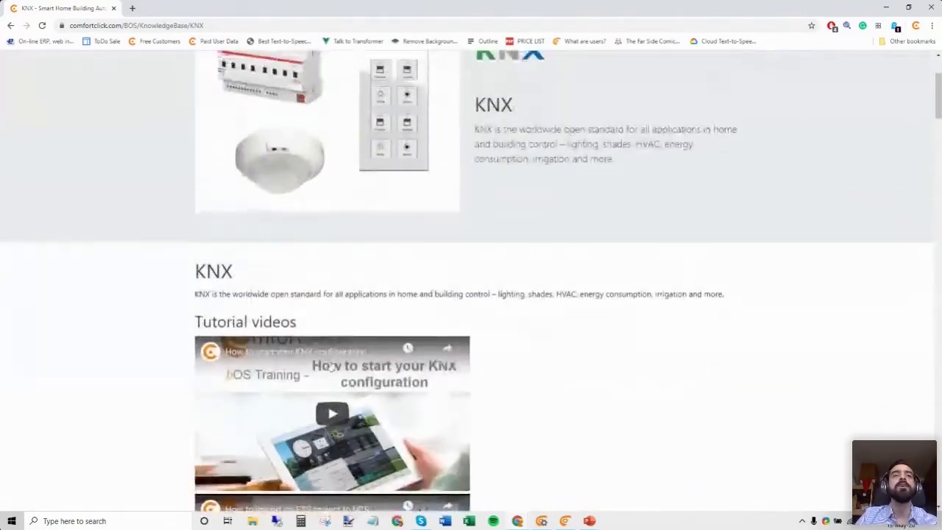
{"action": "scroll", "coordinate": [330, 366], "scroll_direction": "down", "scroll_amount": 3}
{"action": "scroll", "coordinate": [441, 220], "scroll_direction": "up", "scroll_amount": 3}
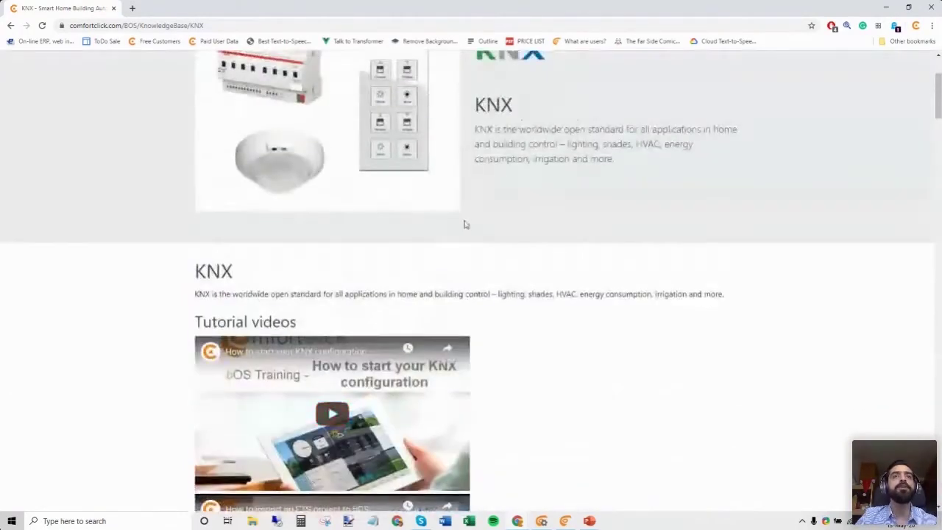
{"action": "scroll", "coordinate": [465, 224], "scroll_direction": "up", "scroll_amount": 2}
Open the main Knowledge Base page and look through its General, API, Web and Devices categories.
{"action": "left_click", "coordinate": [479, 107]}
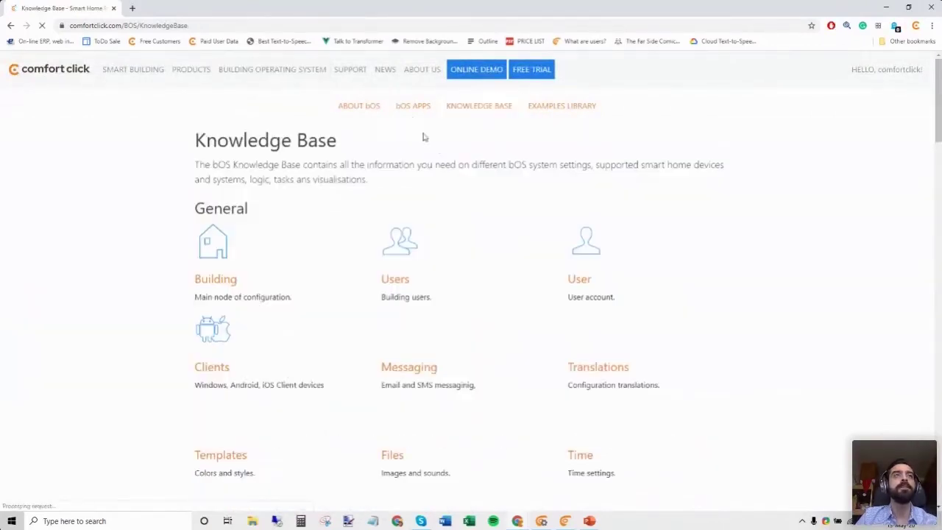
{"action": "scroll", "coordinate": [313, 265], "scroll_direction": "down", "scroll_amount": 2}
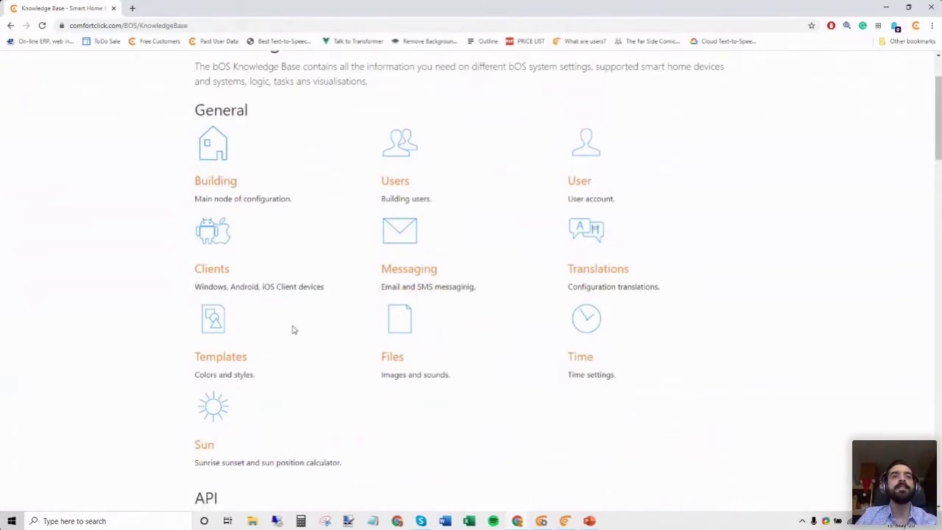
{"action": "scroll", "coordinate": [292, 330], "scroll_direction": "down", "scroll_amount": 2}
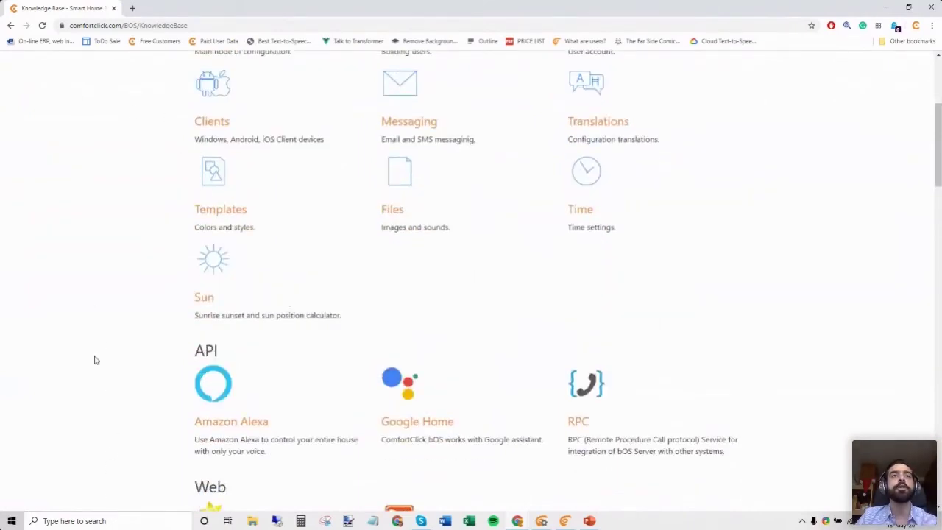
{"action": "scroll", "coordinate": [468, 289], "scroll_direction": "down", "scroll_amount": 4}
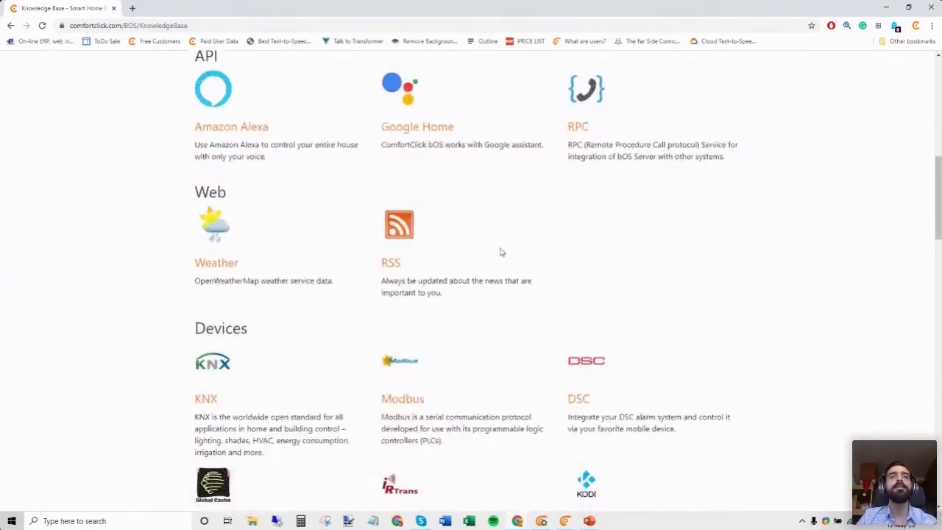
{"action": "scroll", "coordinate": [518, 210], "scroll_direction": "down", "scroll_amount": 4}
{"action": "scroll", "coordinate": [518, 226], "scroll_direction": "down", "scroll_amount": 4}
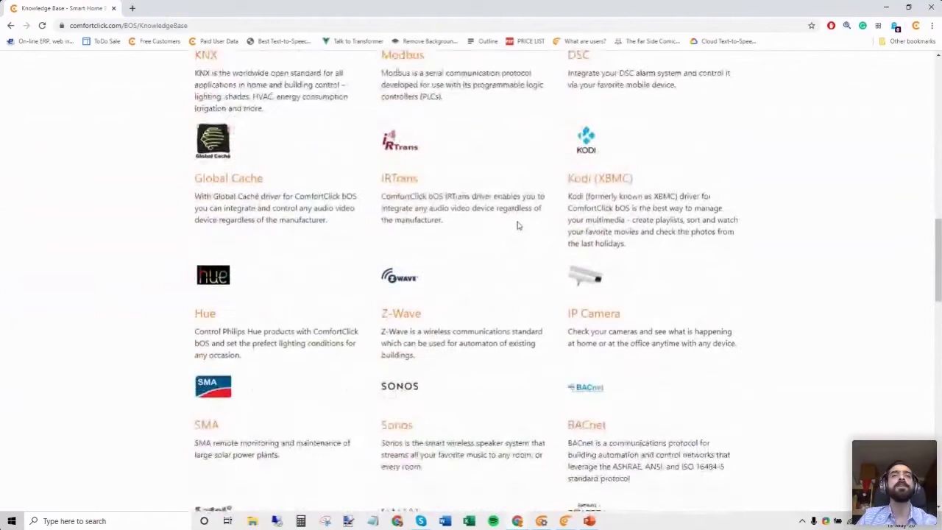
{"action": "scroll", "coordinate": [485, 210], "scroll_direction": "down", "scroll_amount": 2}
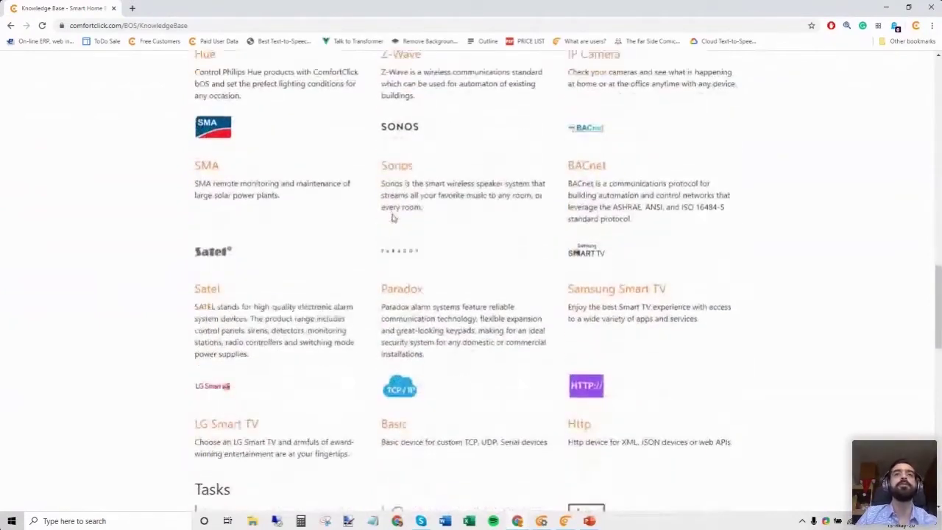
{"action": "scroll", "coordinate": [425, 248], "scroll_direction": "down", "scroll_amount": 3}
Open the Z-Wave article from the Devices category and view its tutorial video and Network Configuration section.
{"action": "scroll", "coordinate": [429, 272], "scroll_direction": "up", "scroll_amount": 7}
{"action": "left_click", "coordinate": [403, 217]}
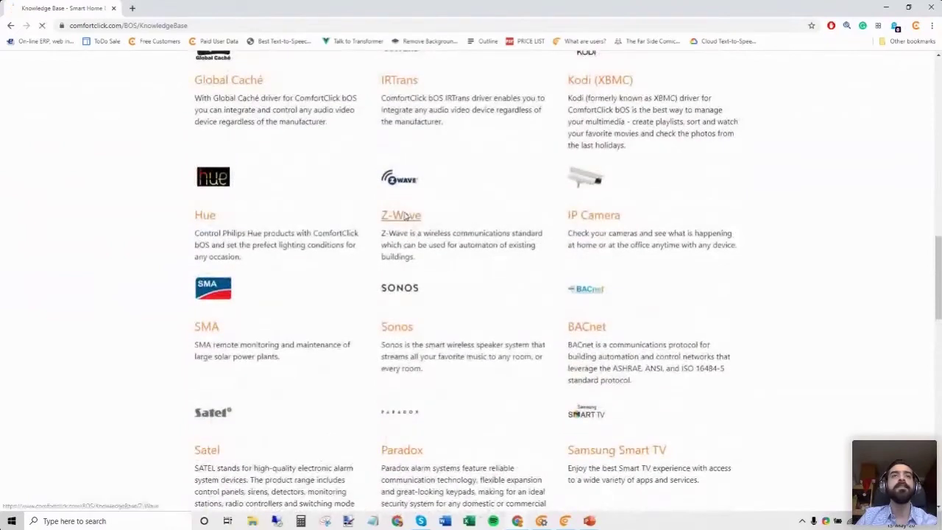
{"action": "scroll", "coordinate": [468, 276], "scroll_direction": "down", "scroll_amount": 4}
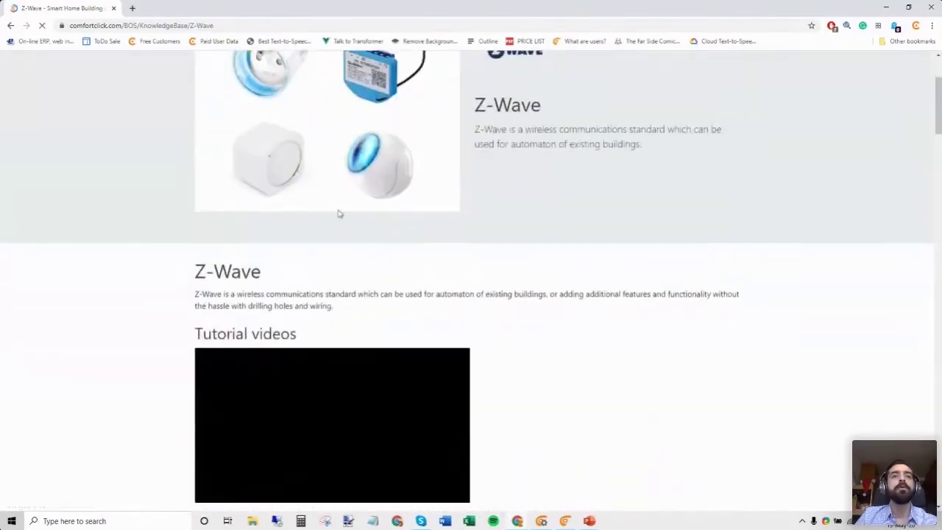
{"action": "scroll", "coordinate": [417, 300], "scroll_direction": "down", "scroll_amount": 9}
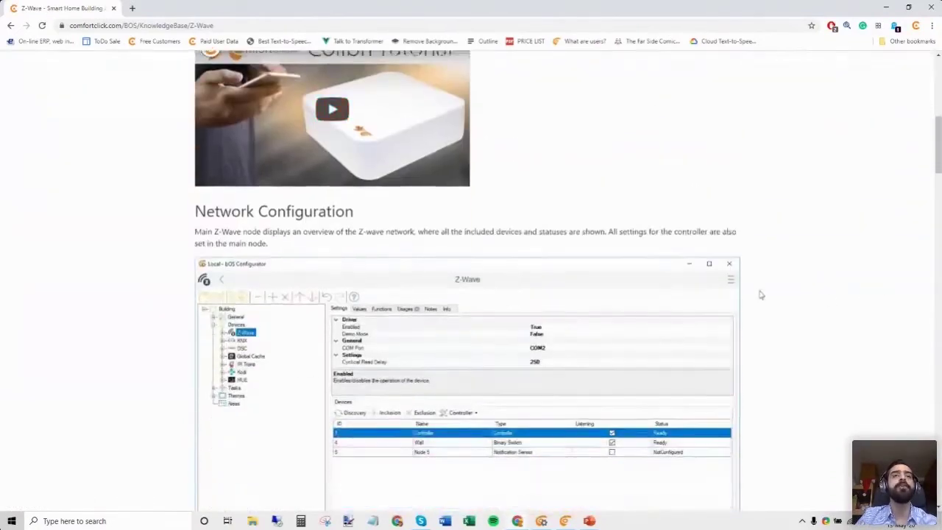
{"action": "scroll", "coordinate": [551, 308], "scroll_direction": "up", "scroll_amount": 13}
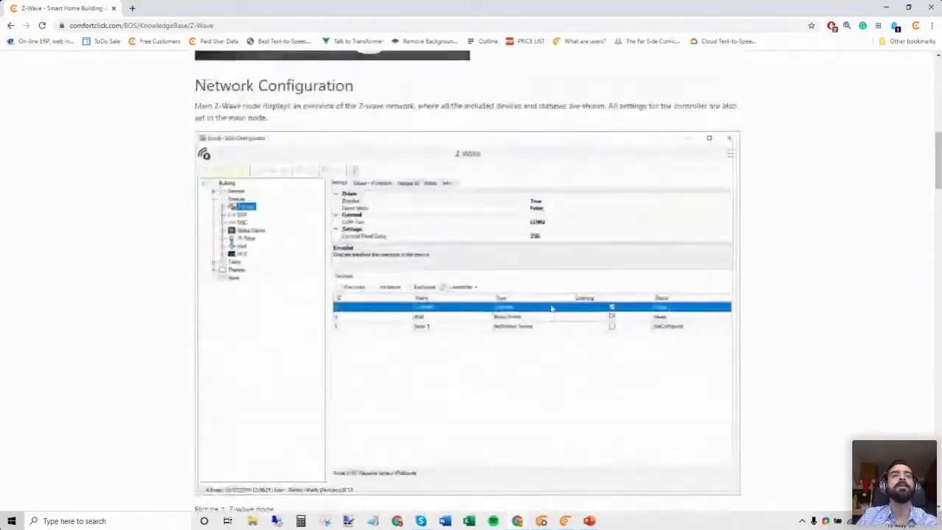
Go back to the main Knowledge Base page and review its Devices, Web, API and General topics.
{"action": "key", "text": "alt+Left"}
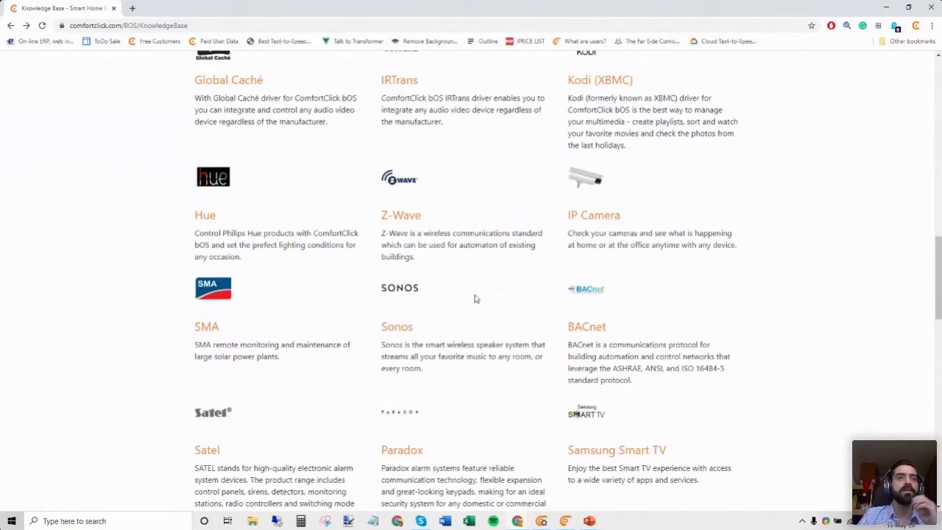
{"action": "scroll", "coordinate": [475, 298], "scroll_direction": "up", "scroll_amount": 5}
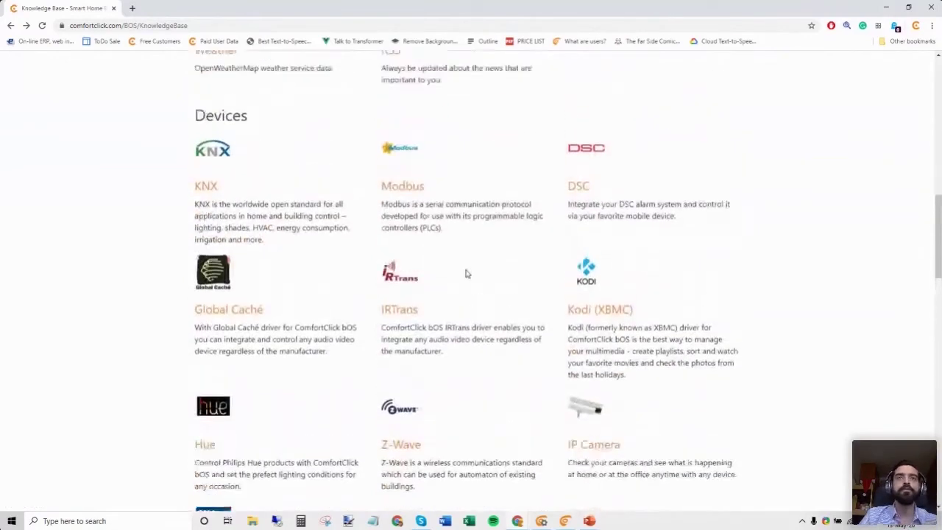
{"action": "scroll", "coordinate": [465, 274], "scroll_direction": "up", "scroll_amount": 7}
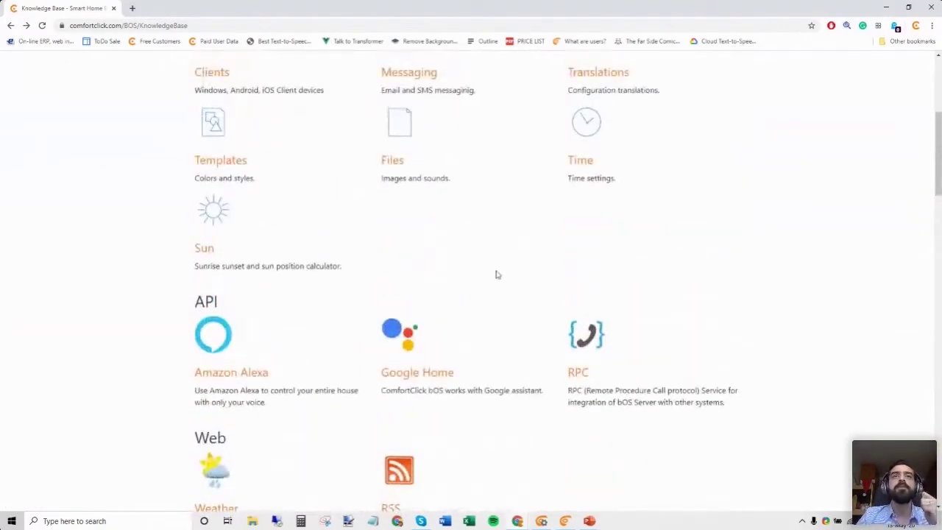
{"action": "scroll", "coordinate": [496, 298], "scroll_direction": "up", "scroll_amount": 2}
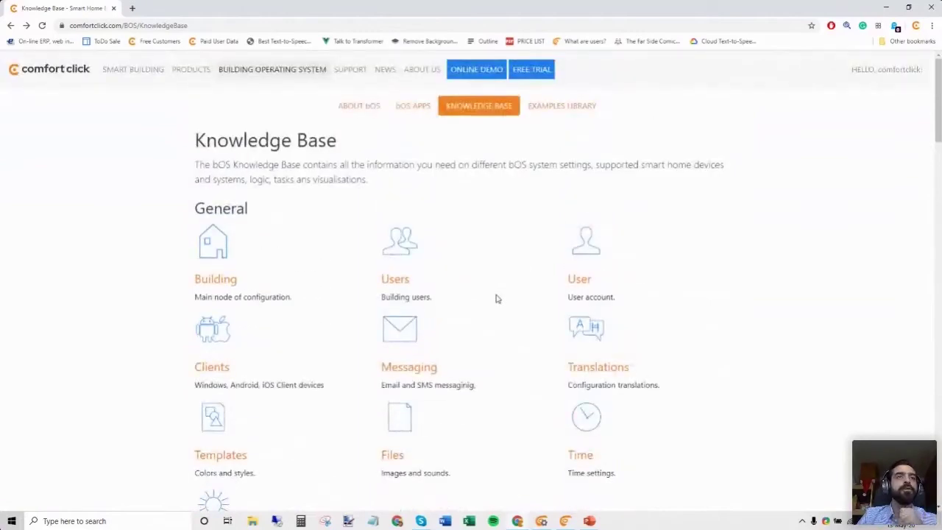
{"action": "scroll", "coordinate": [496, 298], "scroll_direction": "down", "scroll_amount": 2}
{"action": "scroll", "coordinate": [345, 276], "scroll_direction": "down", "scroll_amount": 6}
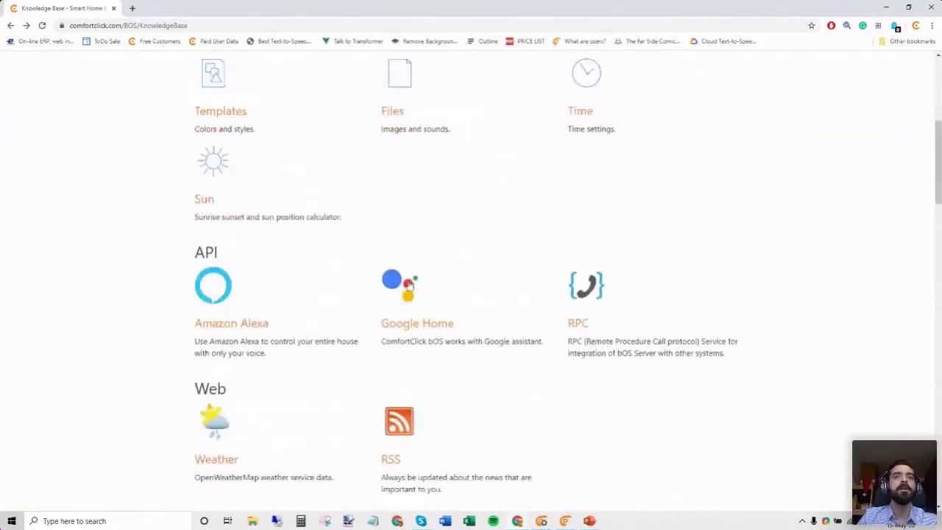
{"action": "scroll", "coordinate": [403, 320], "scroll_direction": "down", "scroll_amount": 3}
{"action": "scroll", "coordinate": [280, 361], "scroll_direction": "up", "scroll_amount": 7}
{"action": "scroll", "coordinate": [466, 300], "scroll_direction": "up", "scroll_amount": 3}
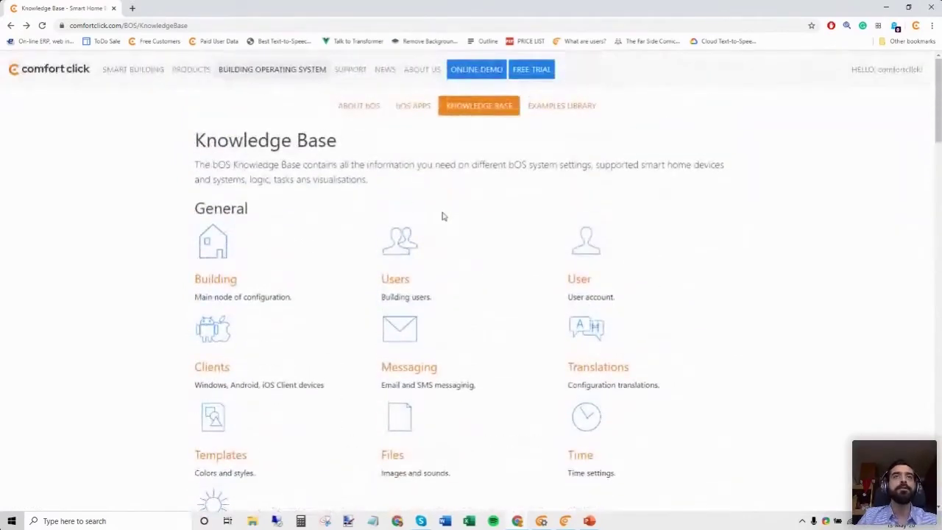
{"action": "scroll", "coordinate": [388, 270], "scroll_direction": "down", "scroll_amount": 3}
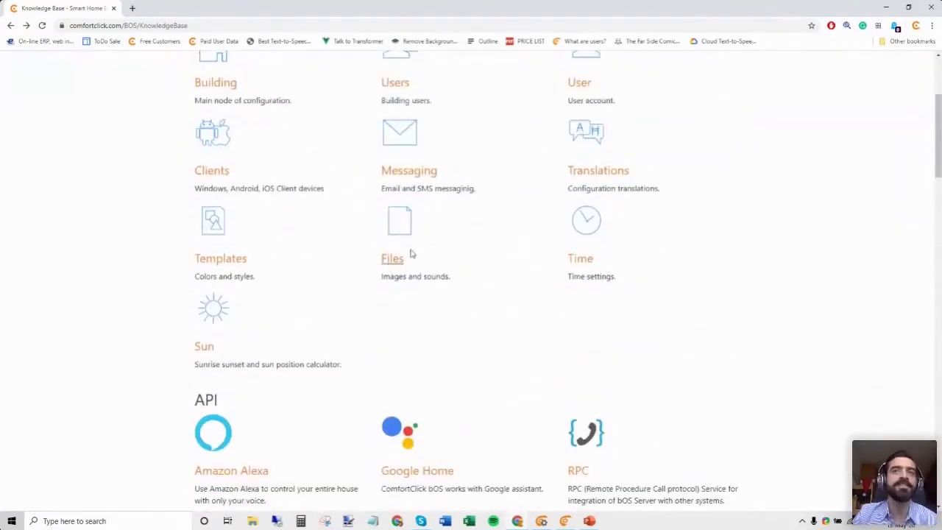
{"action": "scroll", "coordinate": [442, 262], "scroll_direction": "up", "scroll_amount": 3}
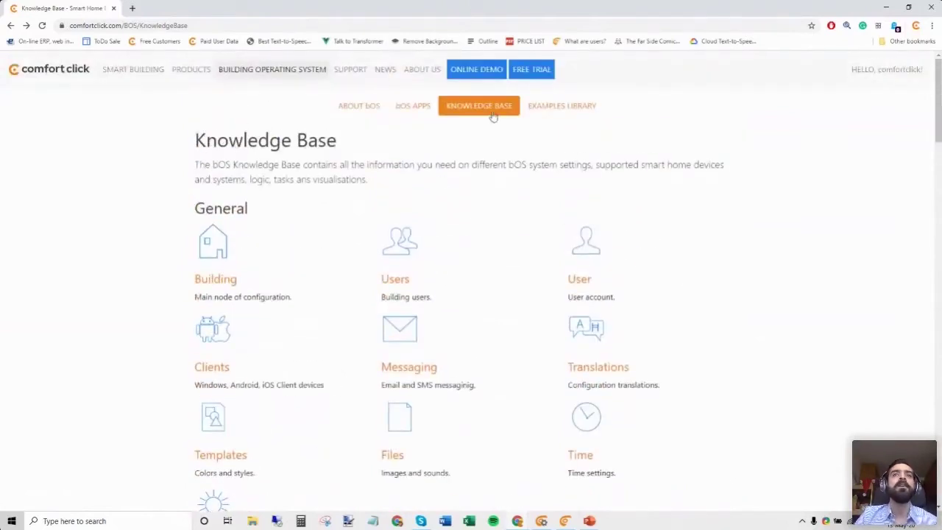
Open the Examples Library, dismiss its introduction, and look through the device configuration examples.
{"action": "left_click", "coordinate": [556, 107]}
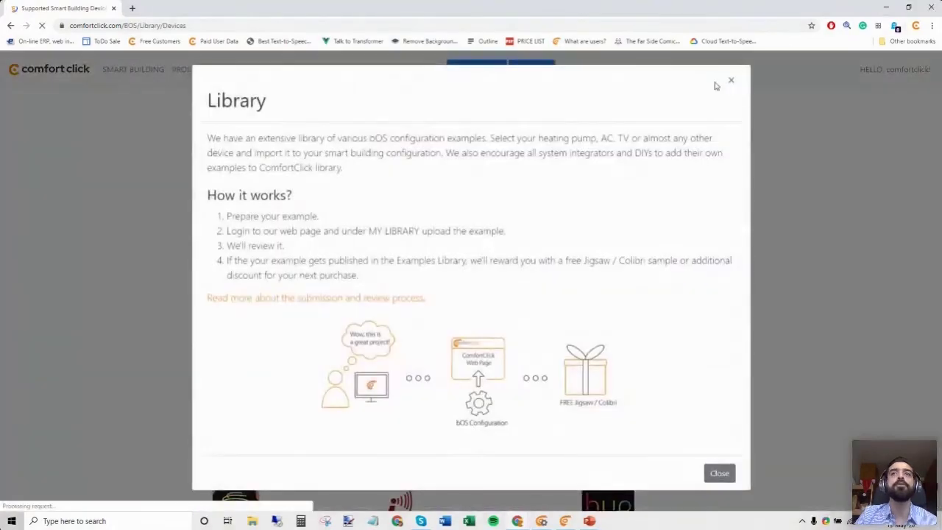
{"action": "left_click", "coordinate": [731, 81]}
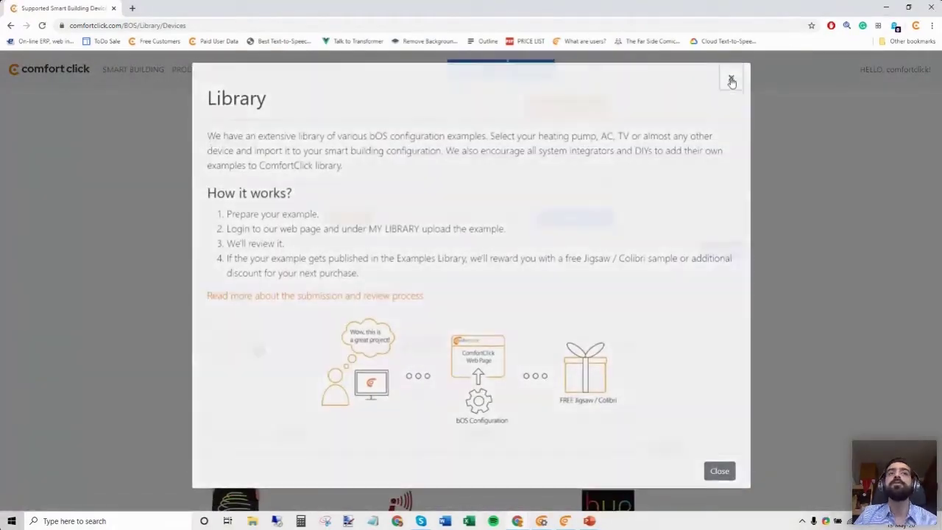
{"action": "scroll", "coordinate": [320, 280], "scroll_direction": "down", "scroll_amount": 3}
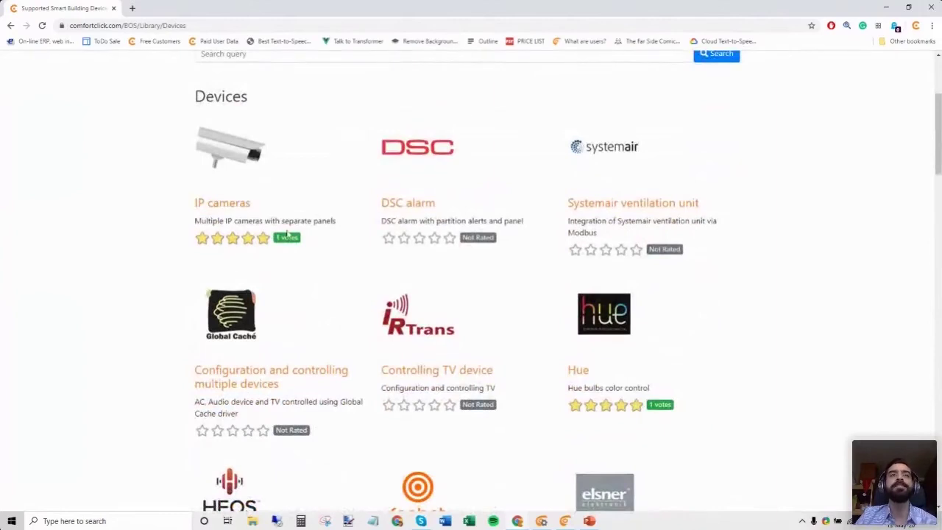
{"action": "scroll", "coordinate": [328, 314], "scroll_direction": "down", "scroll_amount": 3}
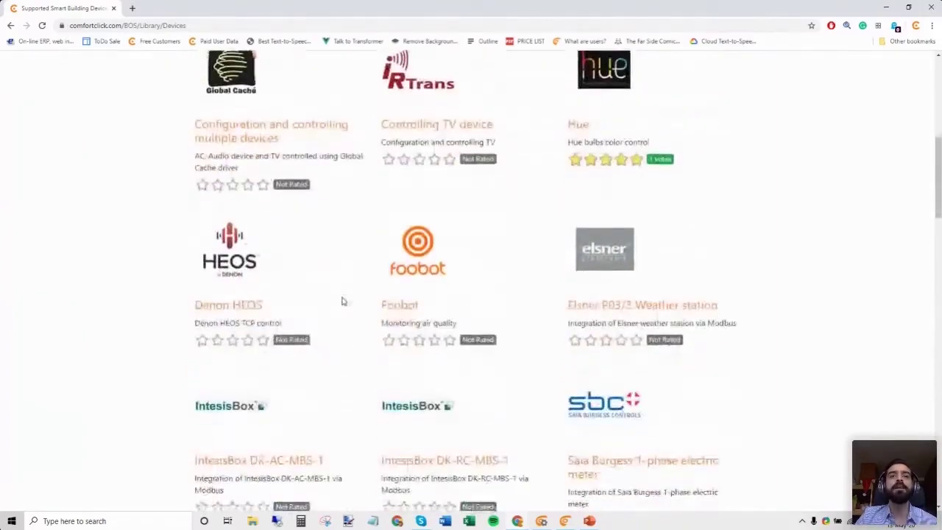
Search the Examples Library for "knx".
{"action": "scroll", "coordinate": [421, 331], "scroll_direction": "up", "scroll_amount": 3}
{"action": "scroll", "coordinate": [421, 331], "scroll_direction": "up", "scroll_amount": 3}
{"action": "left_click", "coordinate": [347, 200]}
{"action": "type", "text": "knx"}
{"action": "key", "text": "Return"}
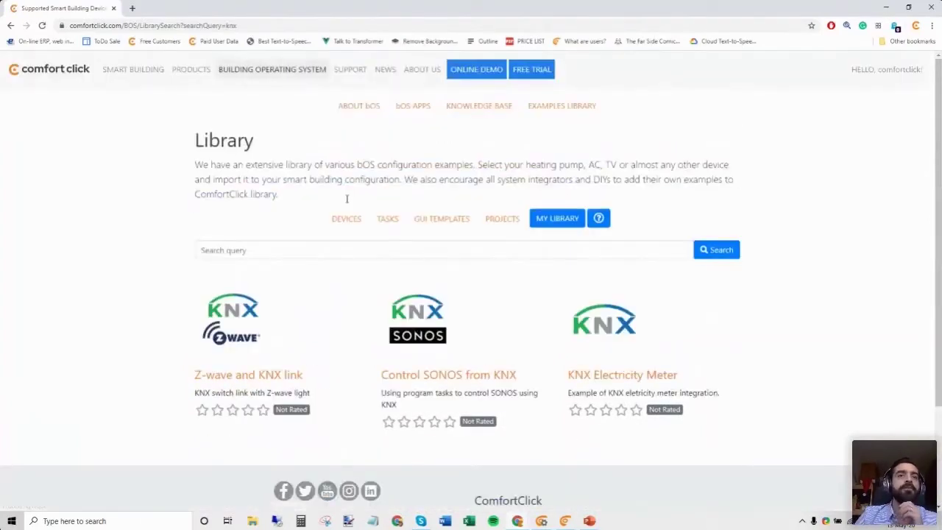
View the Control SONOS from KNX example and start its download, then cancel saving the file.
{"action": "left_click", "coordinate": [434, 381]}
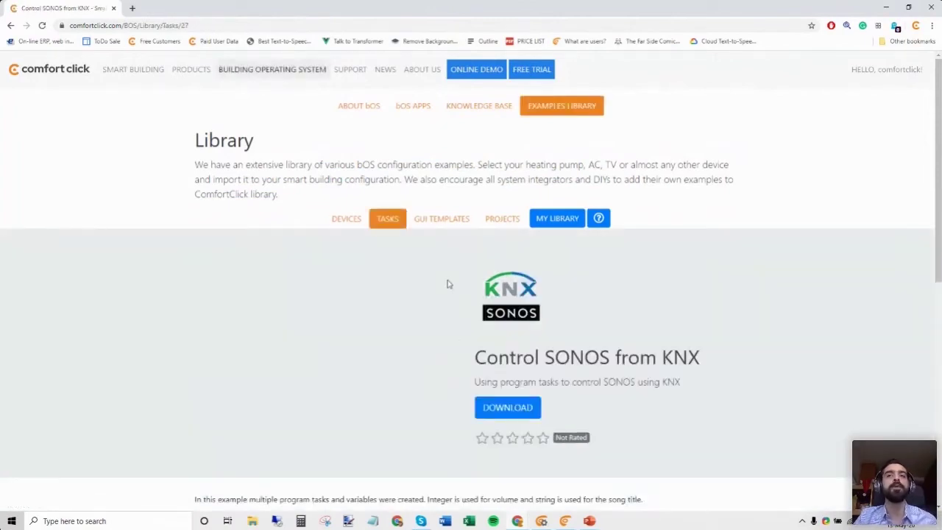
{"action": "scroll", "coordinate": [447, 284], "scroll_direction": "down", "scroll_amount": 2}
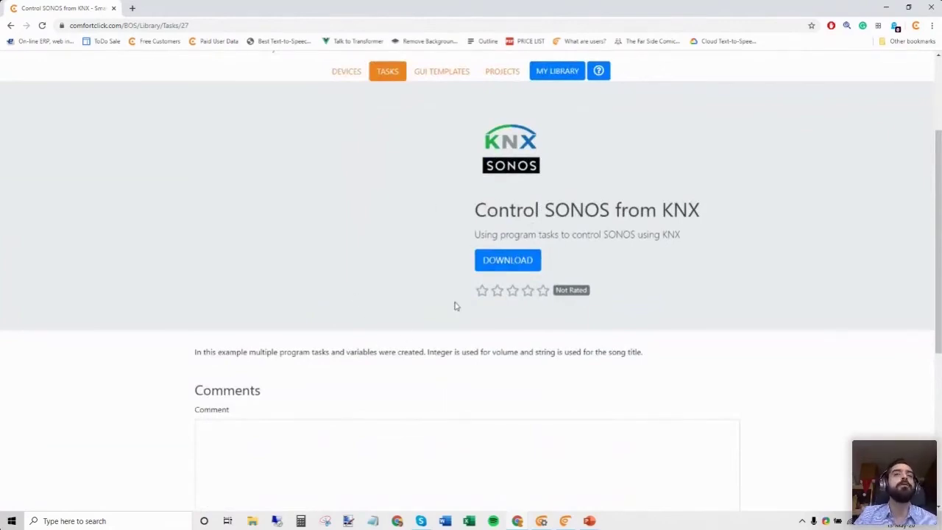
{"action": "left_click", "coordinate": [504, 263]}
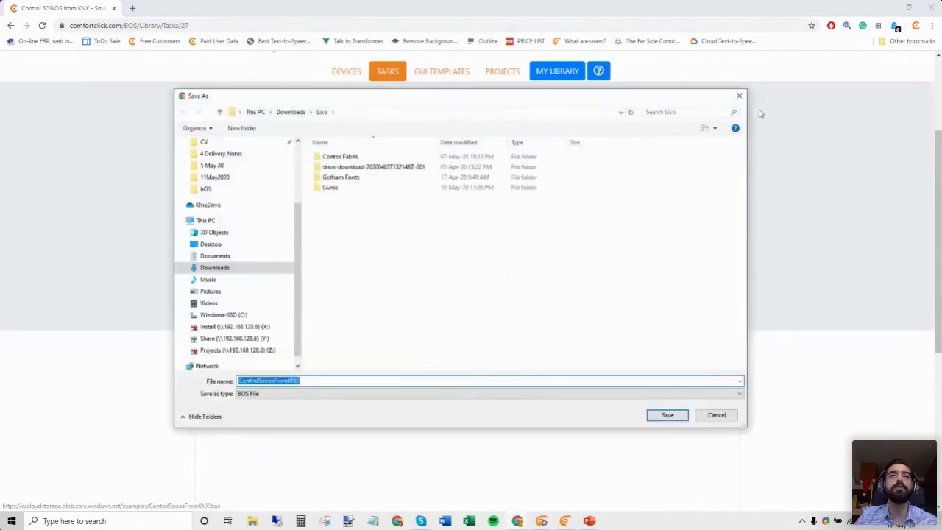
{"action": "left_click", "coordinate": [739, 96]}
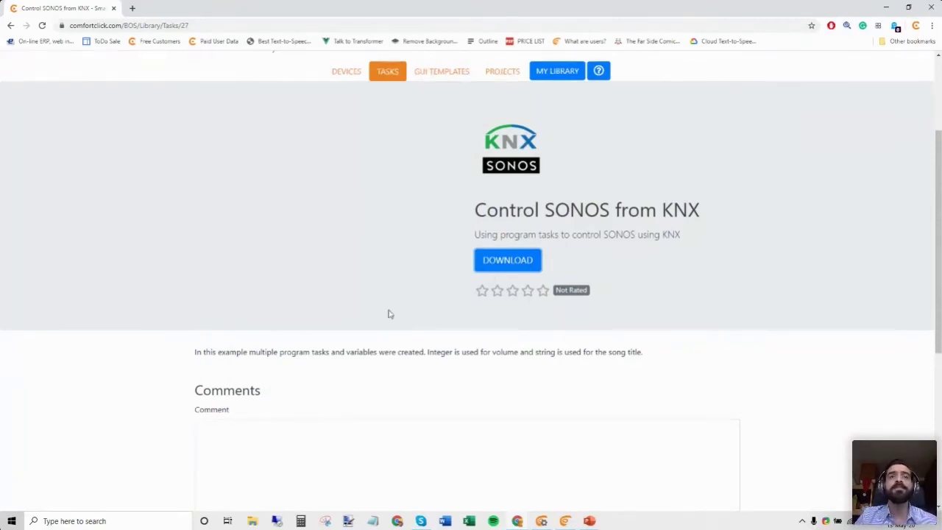
{"action": "scroll", "coordinate": [412, 331], "scroll_direction": "up", "scroll_amount": 1}
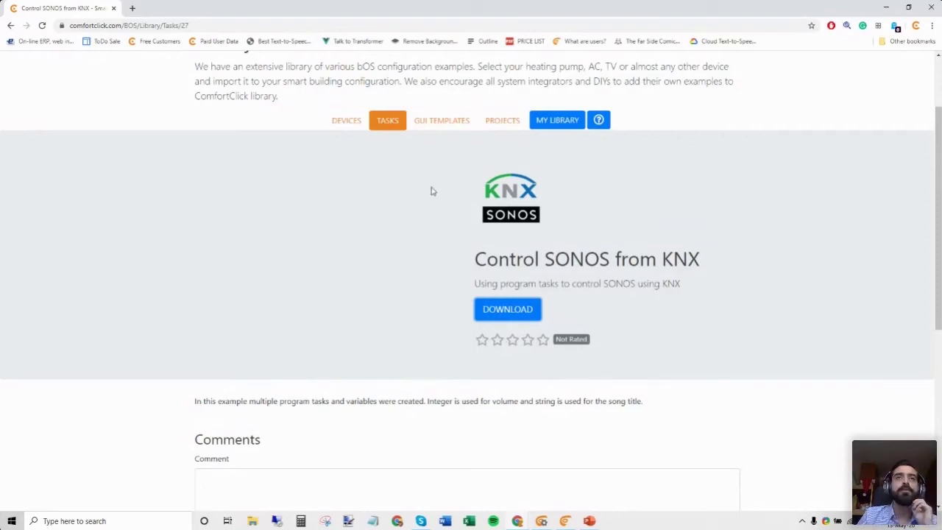
Go back to the library's Devices category and look through the full list of Tasks examples.
{"action": "left_click", "coordinate": [397, 127]}
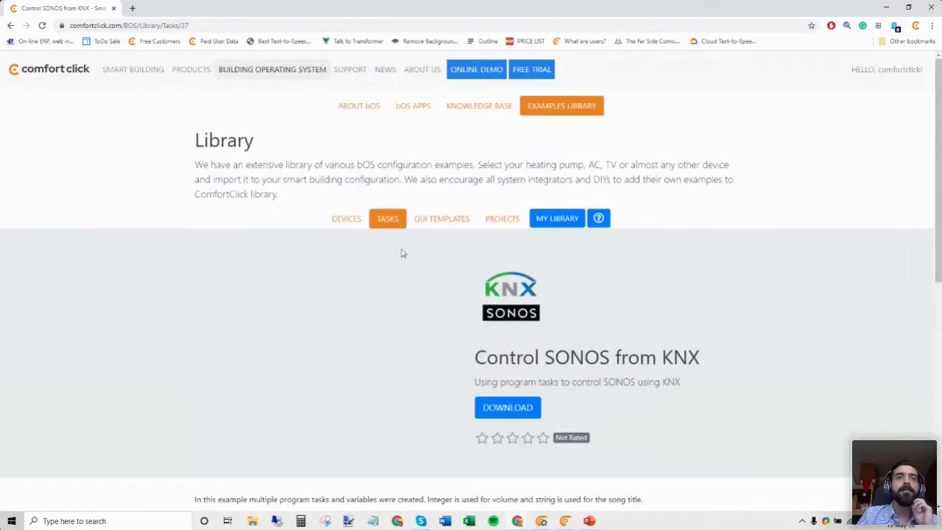
{"action": "left_click", "coordinate": [353, 220]}
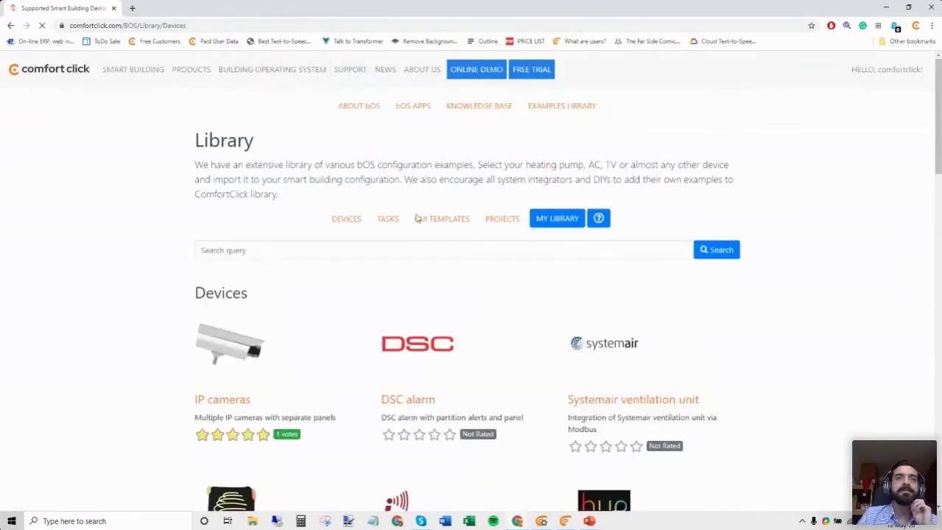
{"action": "left_click", "coordinate": [391, 220]}
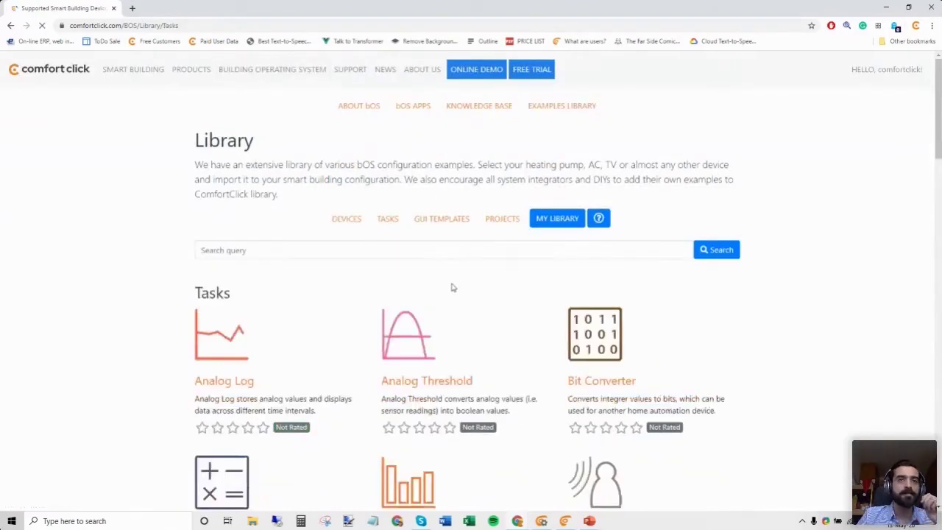
{"action": "scroll", "coordinate": [471, 295], "scroll_direction": "down", "scroll_amount": 6}
{"action": "scroll", "coordinate": [654, 191], "scroll_direction": "up", "scroll_amount": 1}
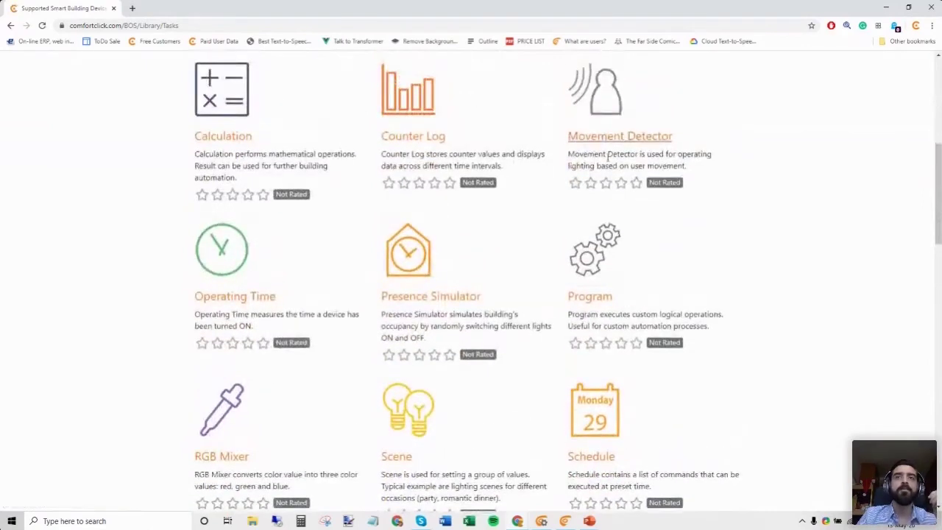
{"action": "scroll", "coordinate": [608, 154], "scroll_direction": "down", "scroll_amount": 2}
{"action": "scroll", "coordinate": [410, 208], "scroll_direction": "down", "scroll_amount": 15}
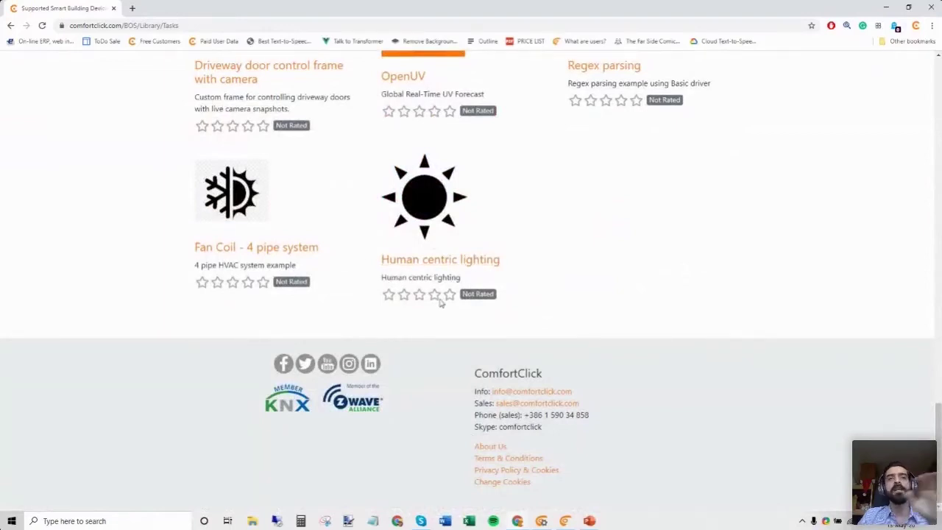
{"action": "scroll", "coordinate": [404, 299], "scroll_direction": "up", "scroll_amount": 10}
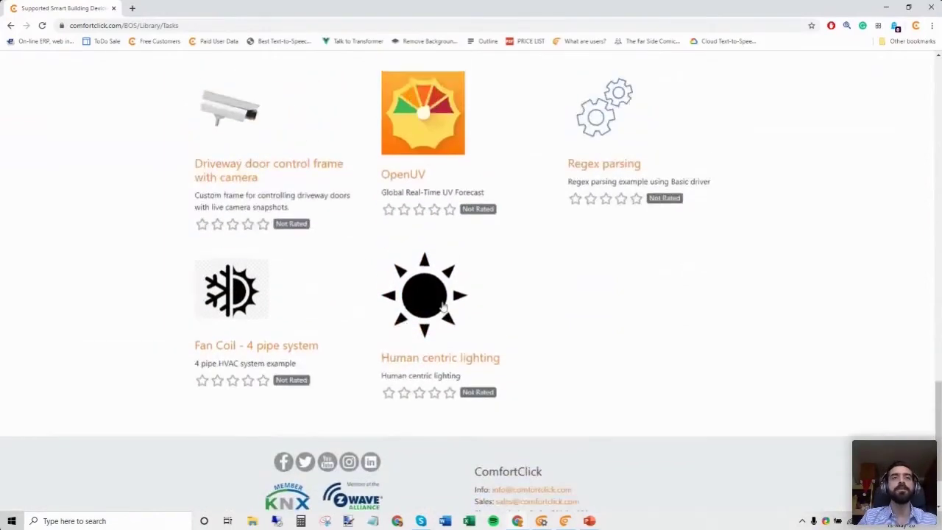
{"action": "scroll", "coordinate": [408, 332], "scroll_direction": "up", "scroll_amount": 8}
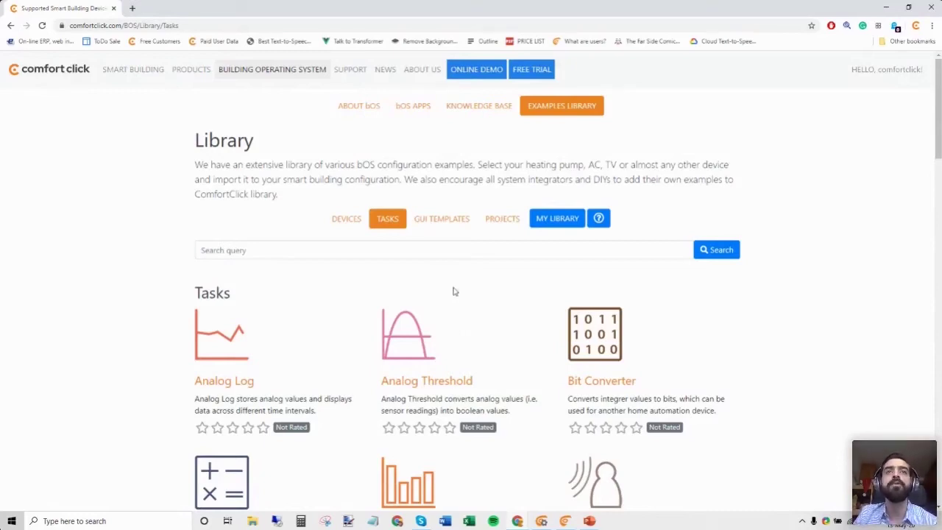
View the library's GUI Templates examples, then open the Projects category.
{"action": "left_click", "coordinate": [442, 220]}
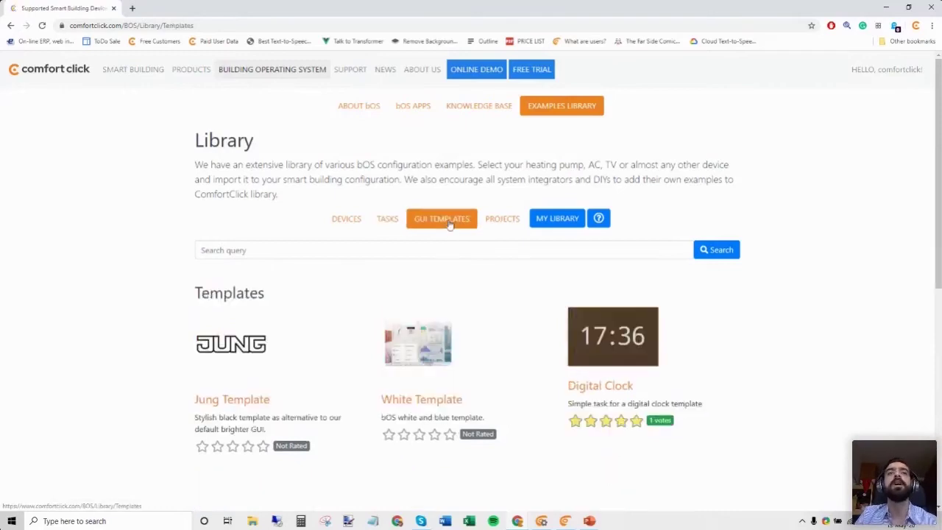
{"action": "left_click", "coordinate": [507, 224]}
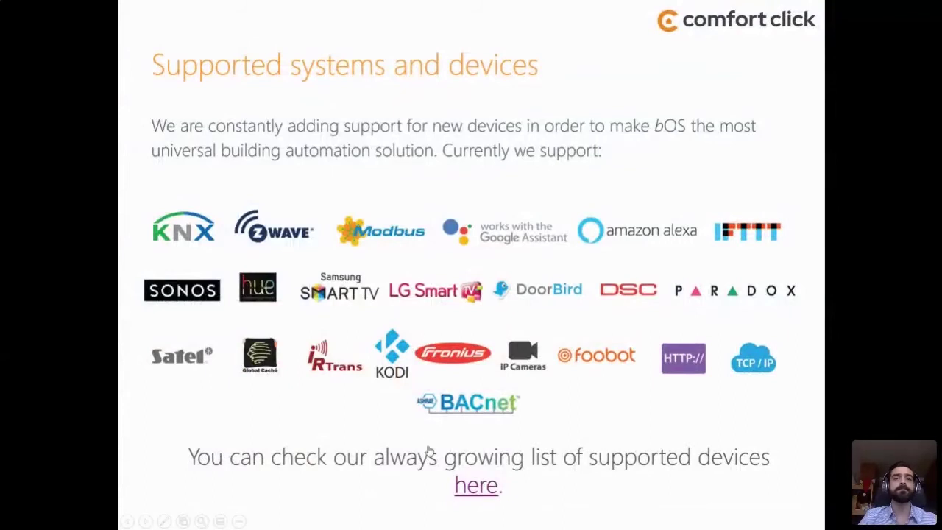
{"action": "key", "text": "Right"}
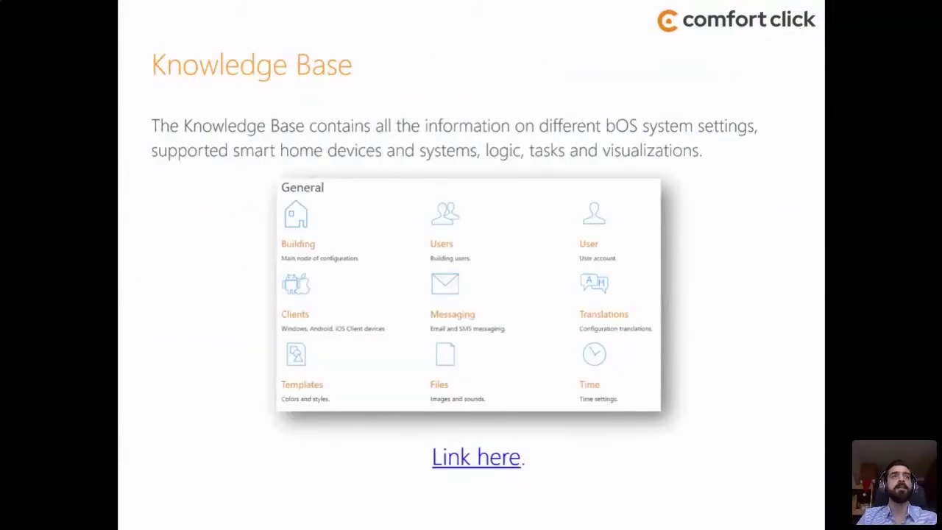
{"action": "key", "text": "Right"}
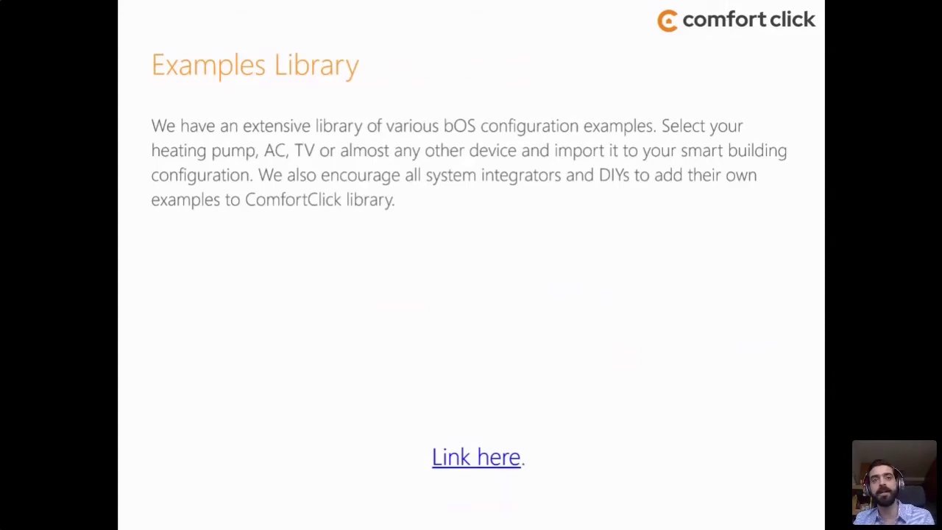
{"action": "key", "text": "Right"}
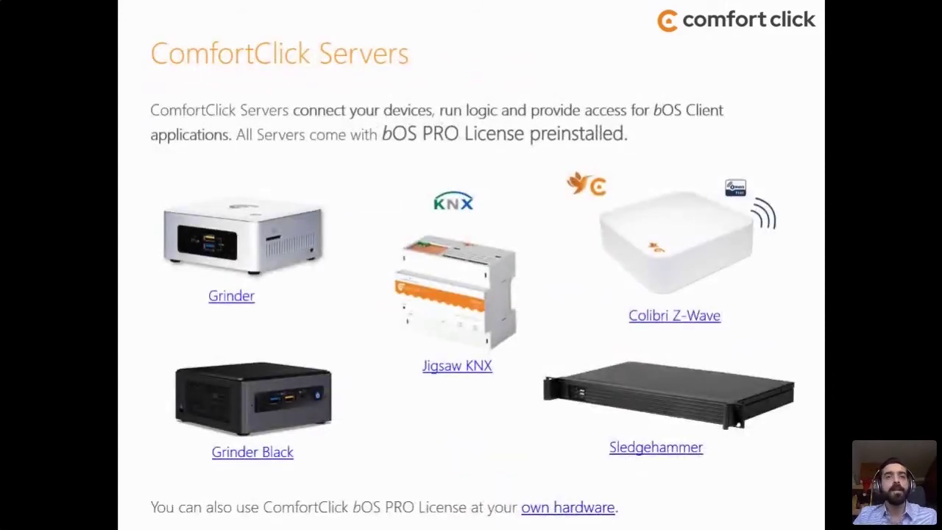